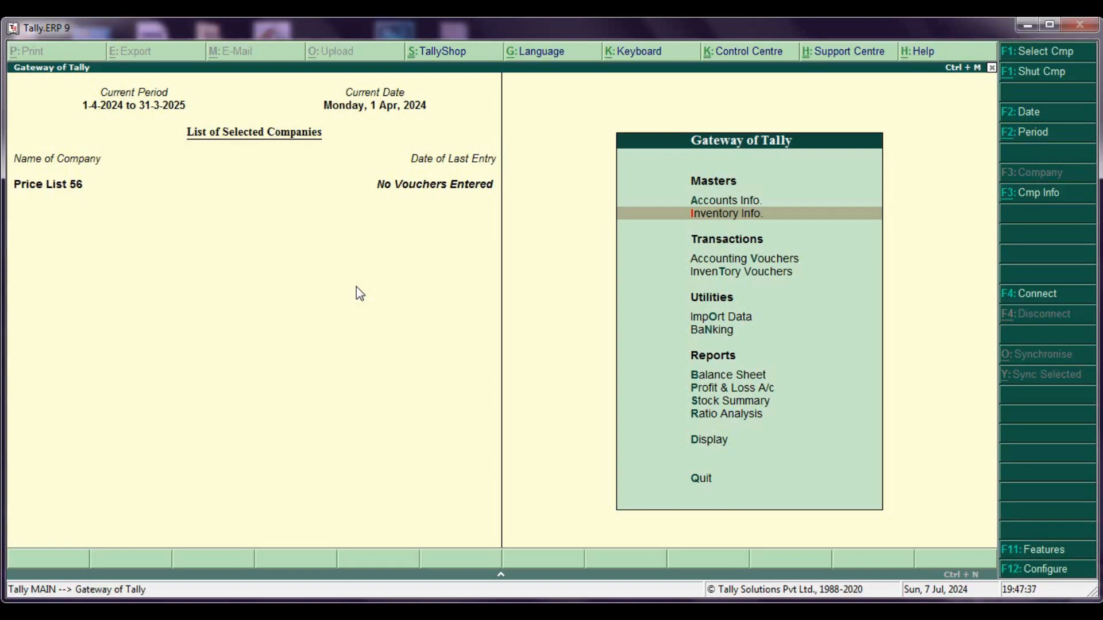
# Enable multiple price levels in the company's inventory features.
pyautogui.press('F11')
pyautogui.press('Down')
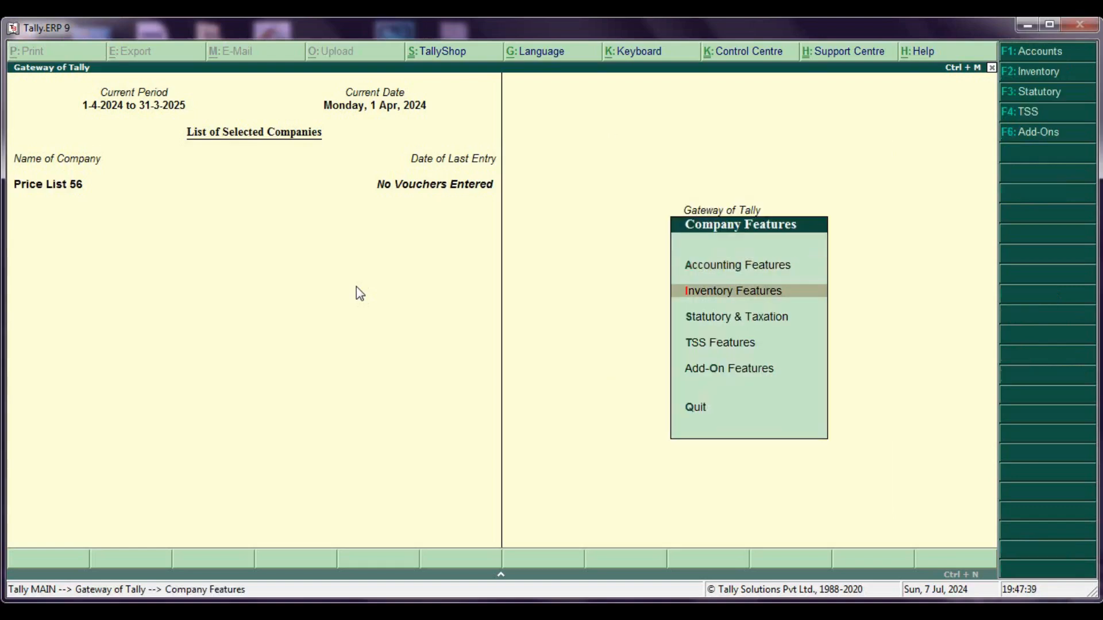
pyautogui.press('Return')
pyautogui.press('Down')
pyautogui.press('Down')
pyautogui.press('Down')
pyautogui.press('Down')
pyautogui.press('Down')
pyautogui.press('Down')
pyautogui.press('Down')
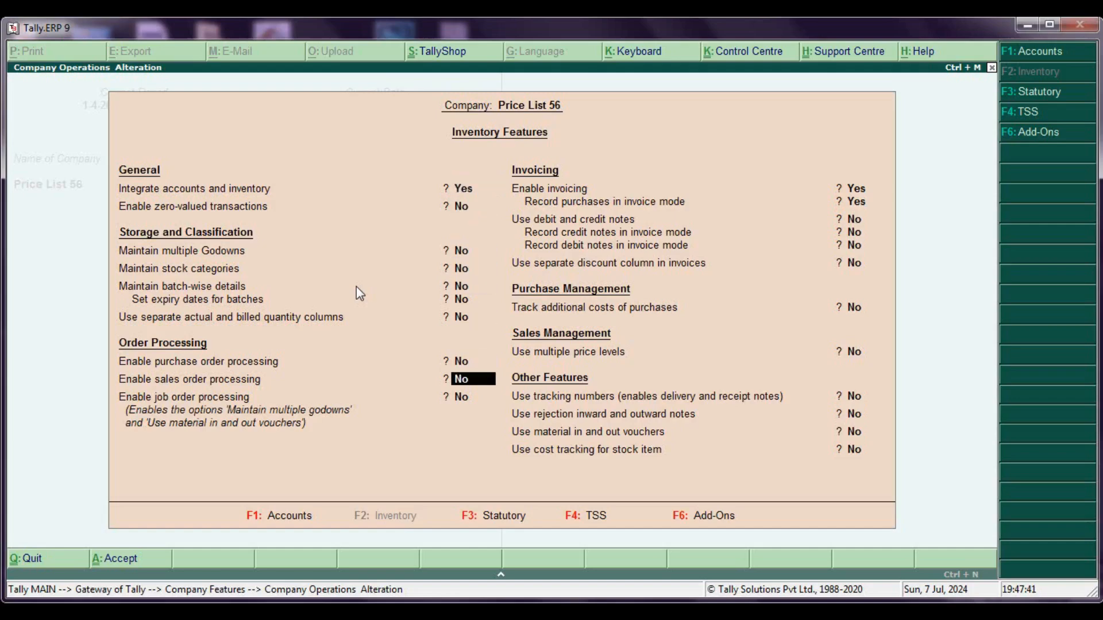
pyautogui.press('Down')
pyautogui.press('Down')
pyautogui.press('Down')
pyautogui.press('Down')
pyautogui.press('Down')
pyautogui.press('Down')
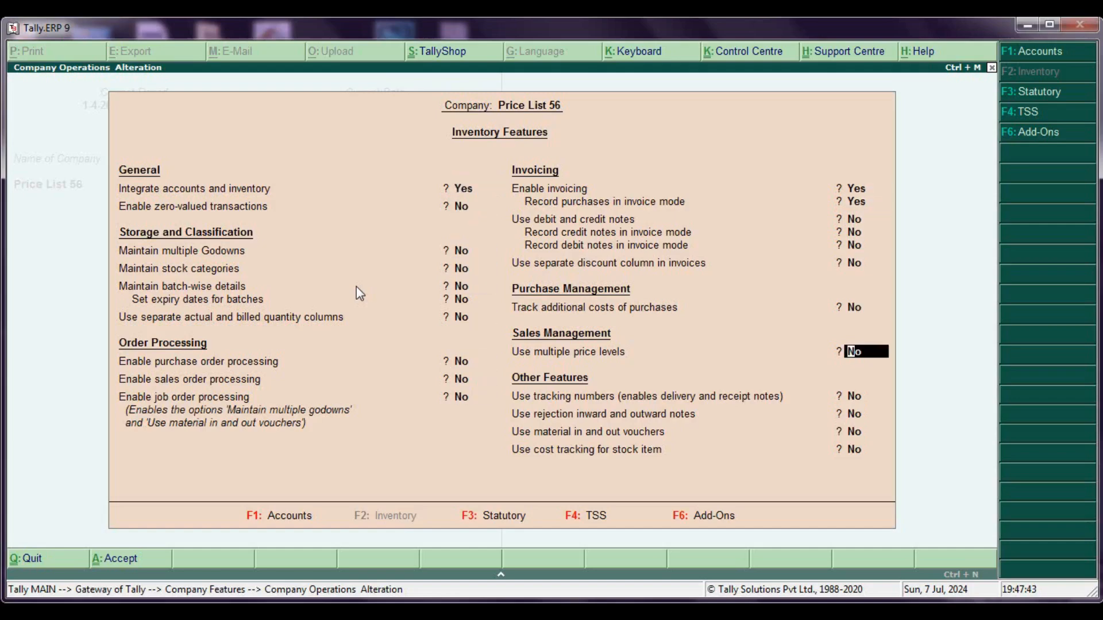
pyautogui.write('y')
pyautogui.press('Return')
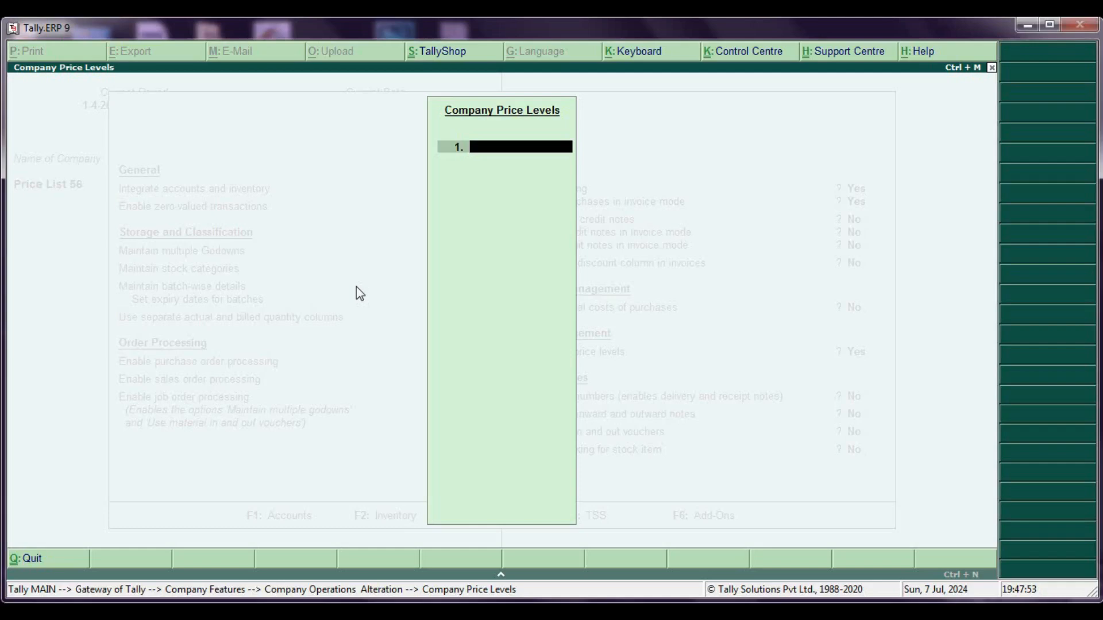
# Add a company price level named Big Sales and save the inventory features.
pyautogui.write('Big Sales')
pyautogui.press('Return')
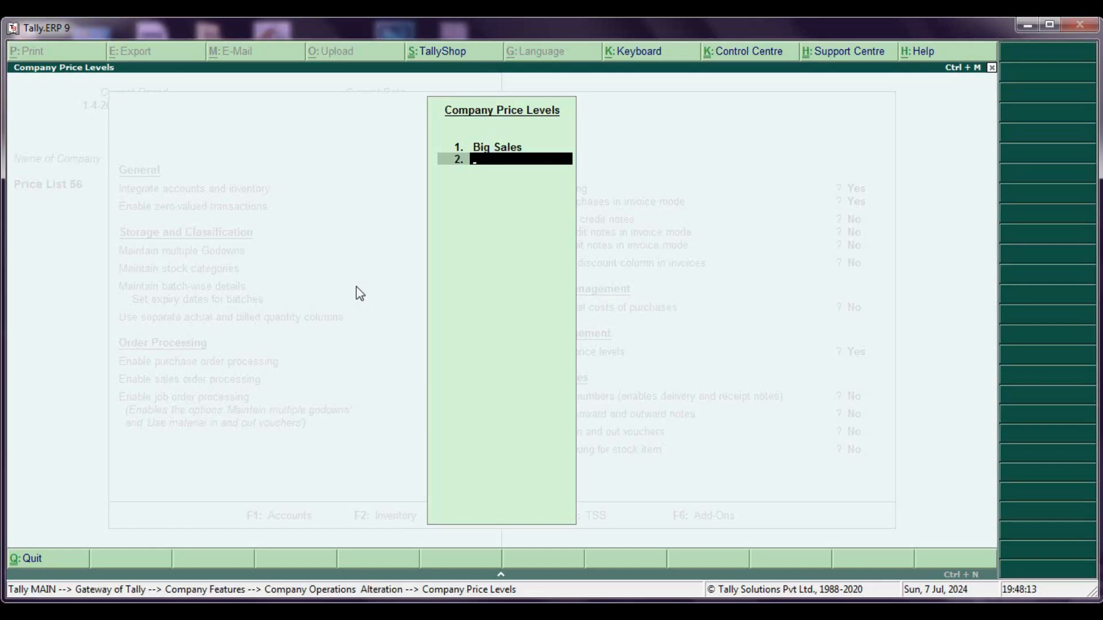
pyautogui.press('Return')
pyautogui.press('Return')
pyautogui.press('Return')
pyautogui.press('Return')
pyautogui.press('Return')
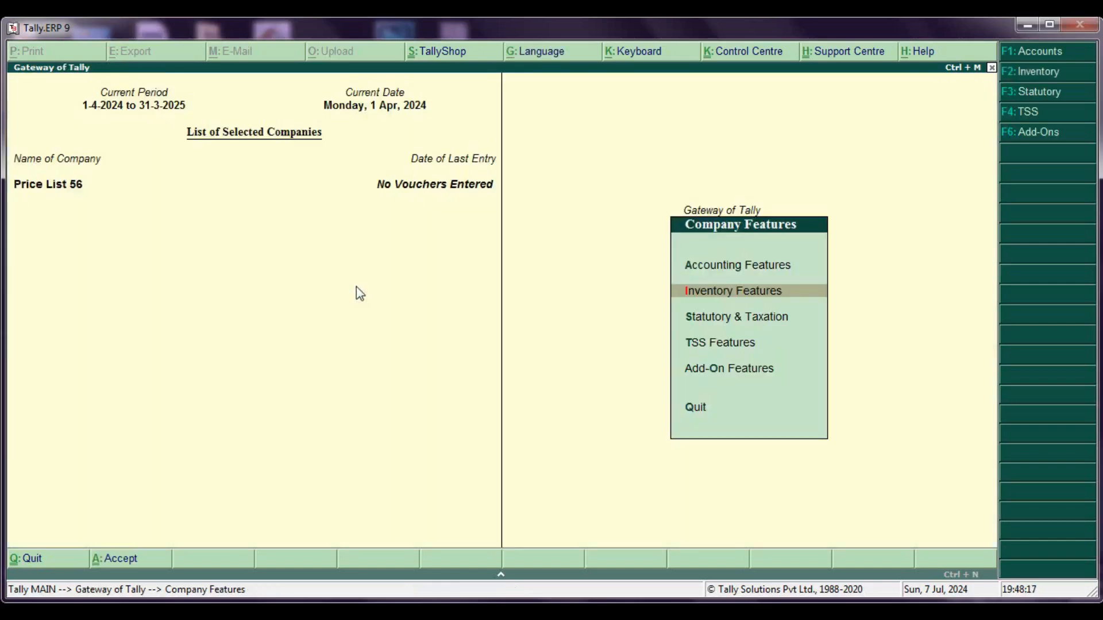
pyautogui.press('Escape')
# Create a single stock group named Elc Part under Primary, keeping the default settings.
pyautogui.press('Return')
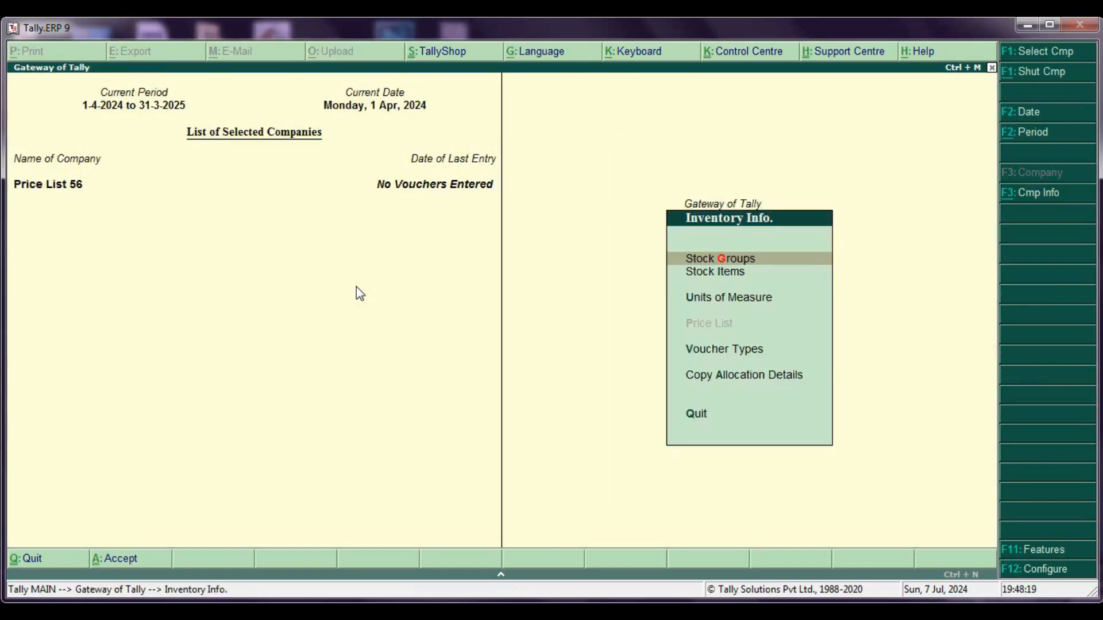
pyautogui.press('Down')
pyautogui.press('Down')
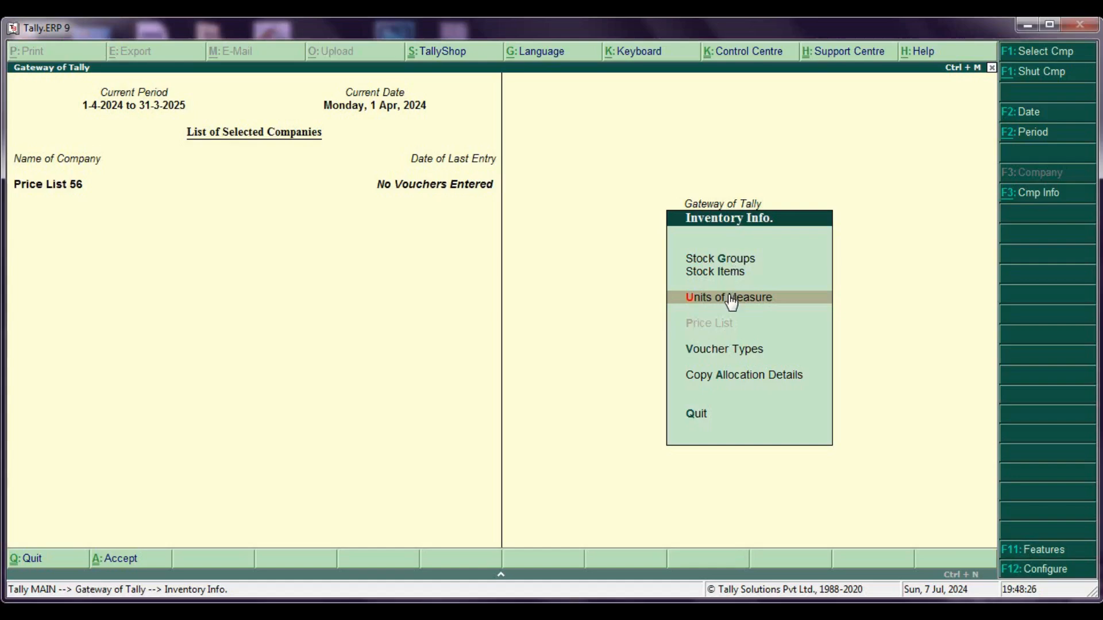
pyautogui.press('Up')
pyautogui.press('Up')
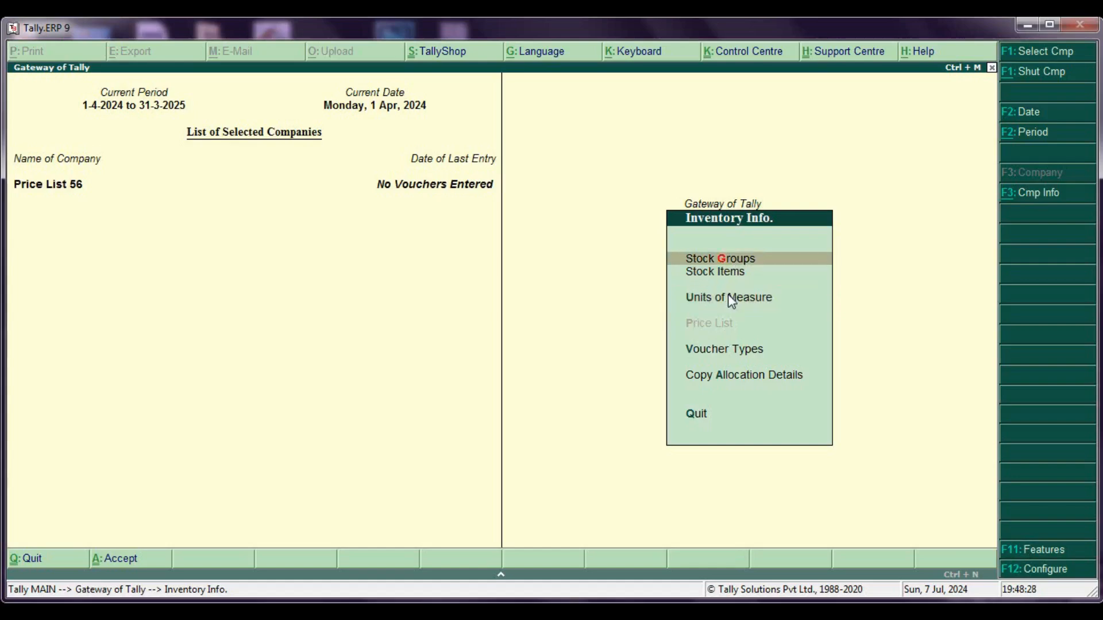
pyautogui.press('Return')
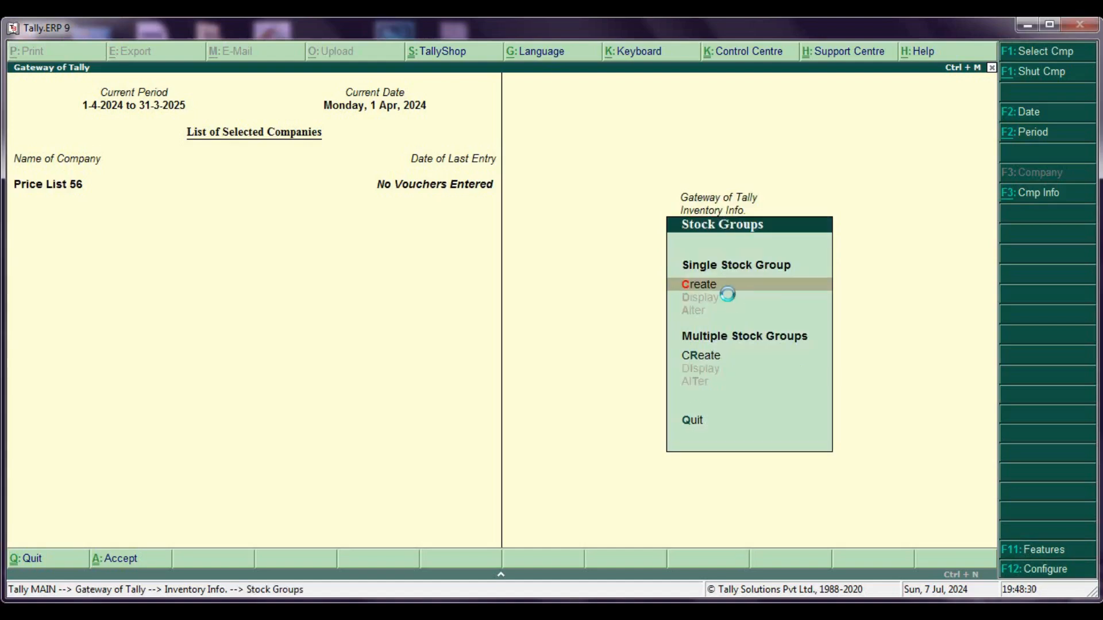
pyautogui.press('Return')
pyautogui.write('E')
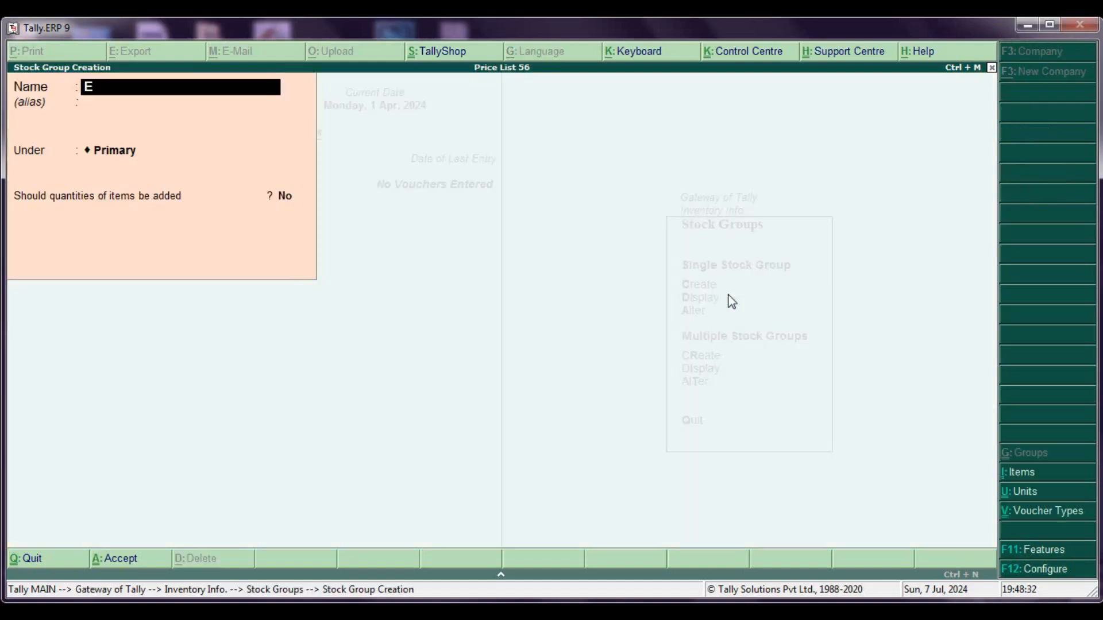
pyautogui.write('lc Oart')
pyautogui.press('BackSpace')
pyautogui.press('BackSpace')
pyautogui.press('BackSpace')
pyautogui.press('BackSpace')
pyautogui.write('Part')
pyautogui.press('Return')
pyautogui.press('Return')
pyautogui.press('Return')
pyautogui.press('Return')
pyautogui.press('Return')
pyautogui.press('Escape')
pyautogui.press('Escape')
# Create a simple unit of measure with the symbol pc and 0 decimal places.
pyautogui.press('Down')
pyautogui.press('Down')
pyautogui.press('Return')
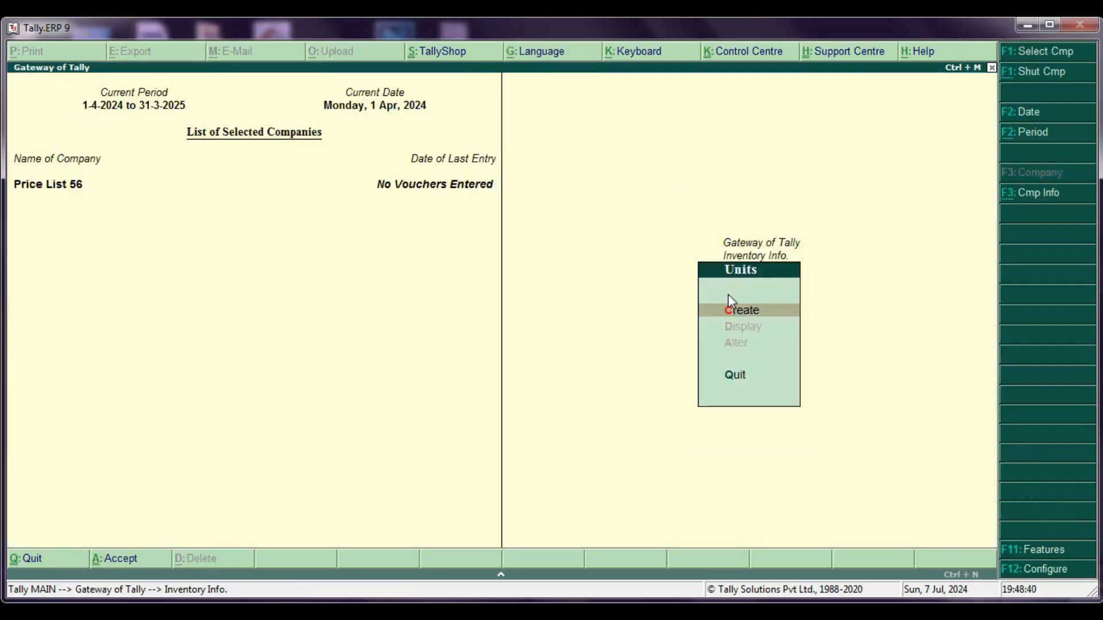
pyautogui.press('Return')
pyautogui.write('pc')
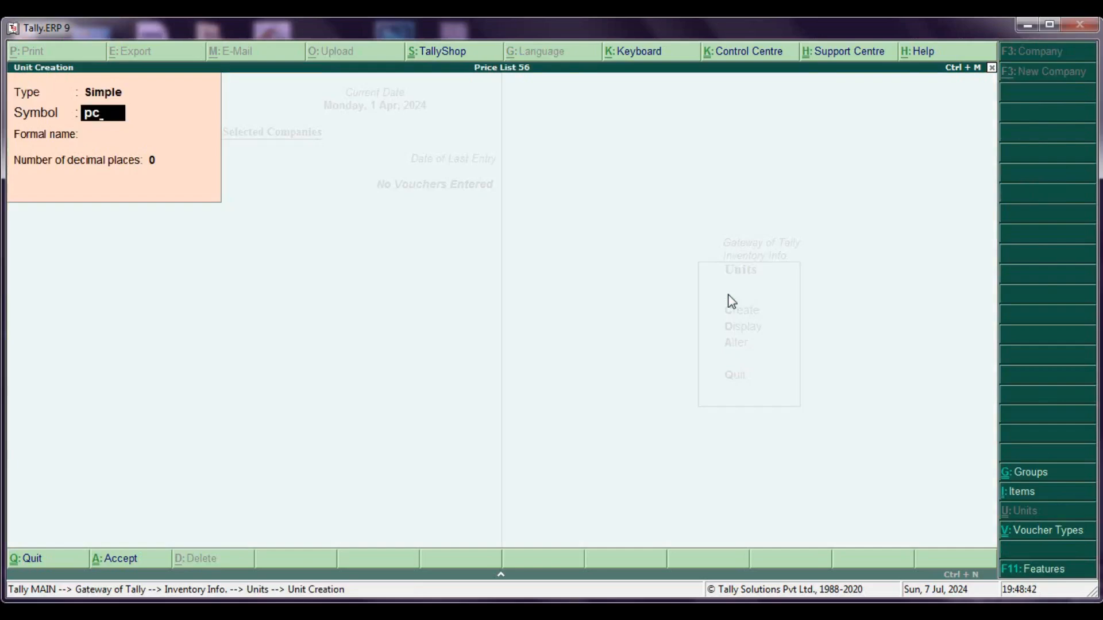
pyautogui.press('Return')
pyautogui.press('Return')
pyautogui.press('Return')
pyautogui.press('Return')
pyautogui.press('Escape')
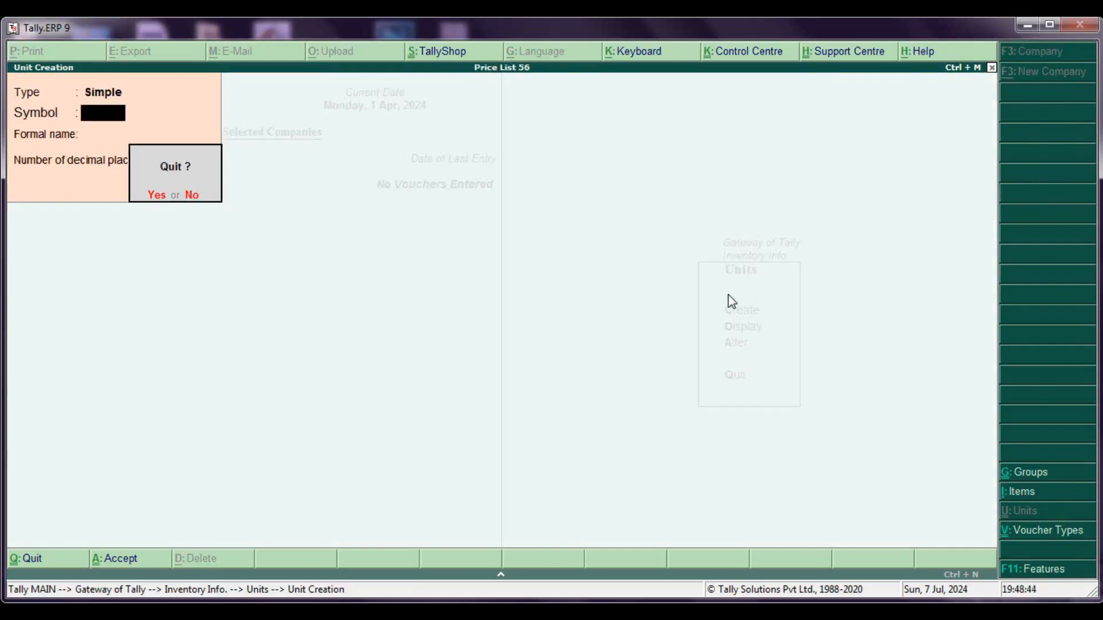
pyautogui.press('Return')
pyautogui.press('Escape')
# Start a new single stock item named Mouse under the group Elc Part with the unit pc and no alternate unit.
pyautogui.press('Up')
pyautogui.press('Return')
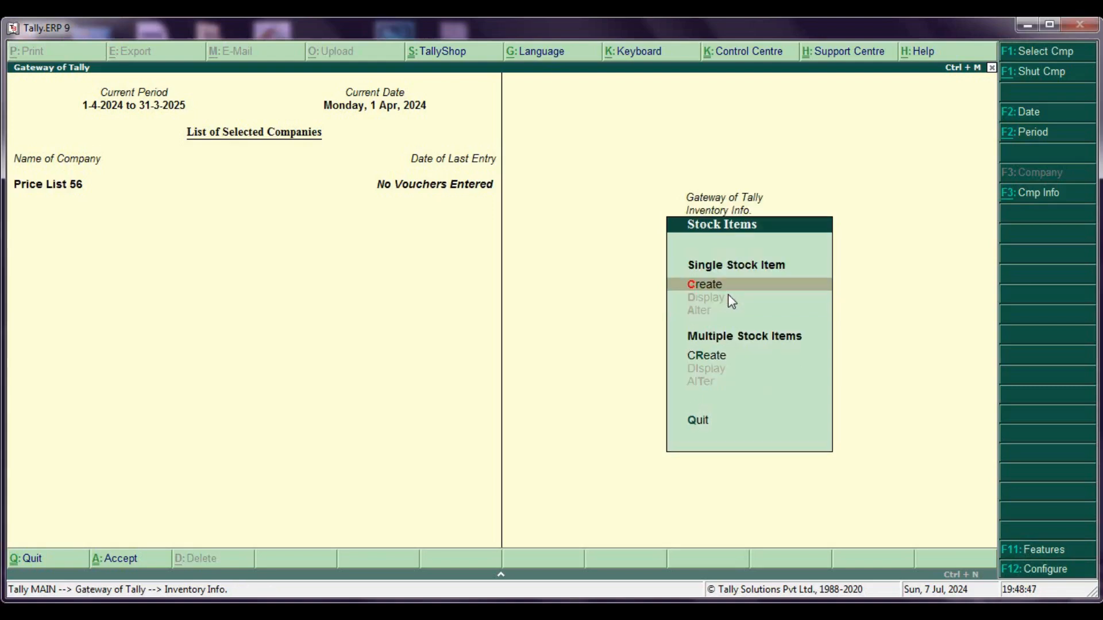
pyautogui.press('Return')
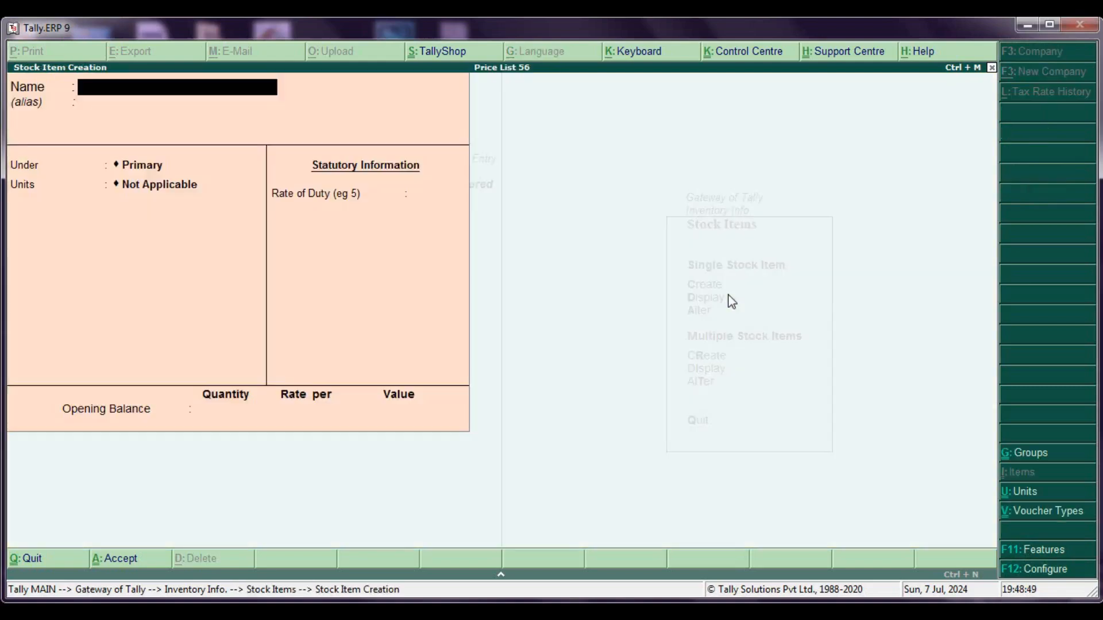
pyautogui.write('Mouse')
pyautogui.press('Return')
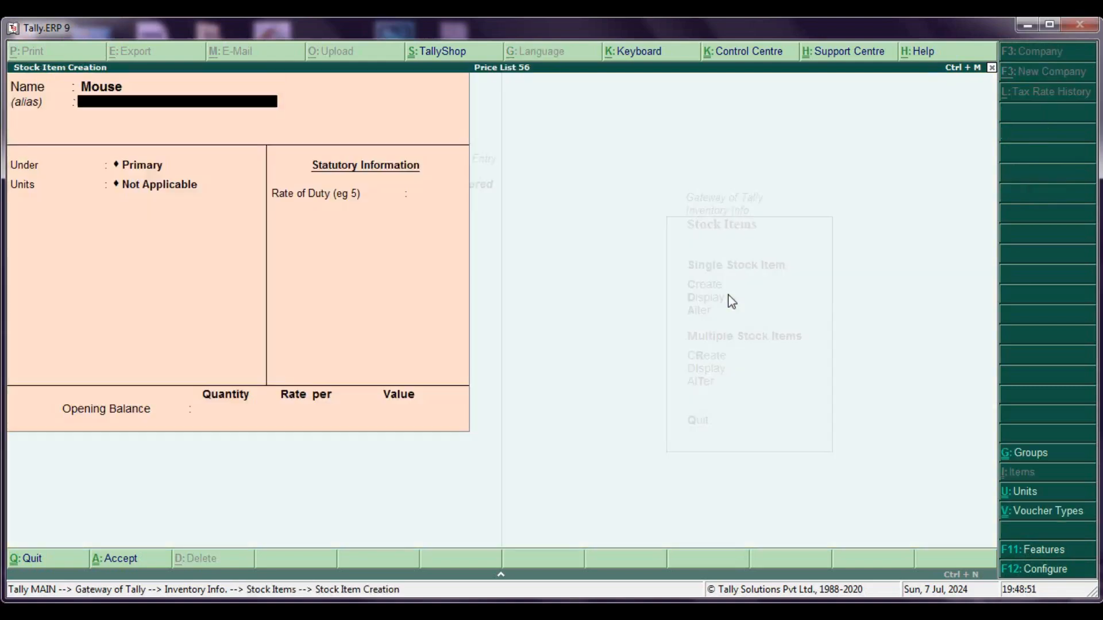
pyautogui.press('Return')
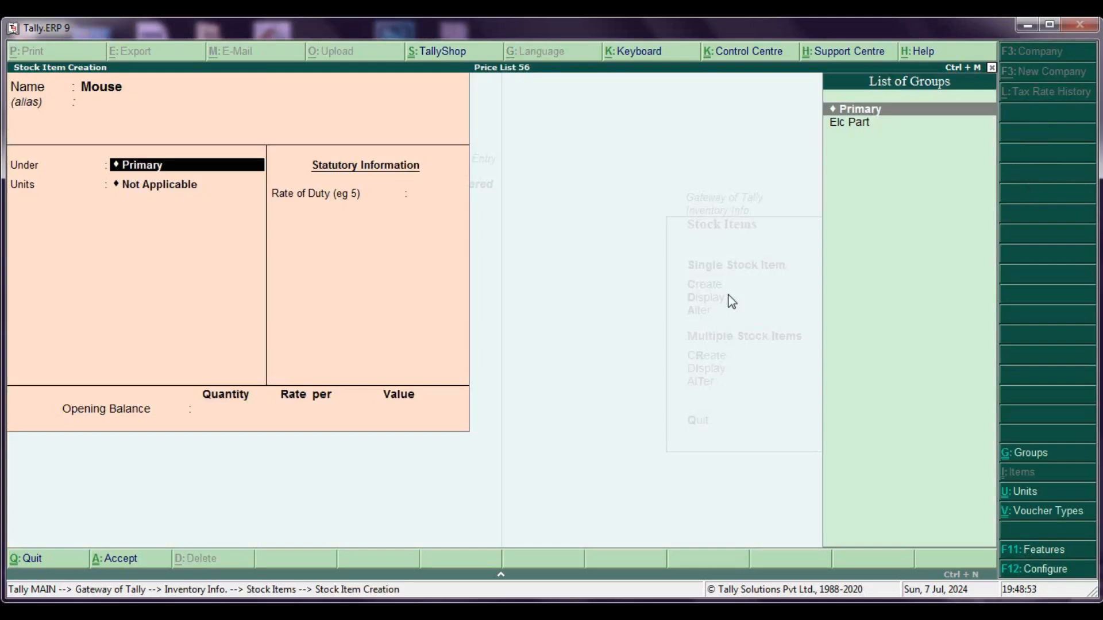
pyautogui.press('Down')
pyautogui.press('Return')
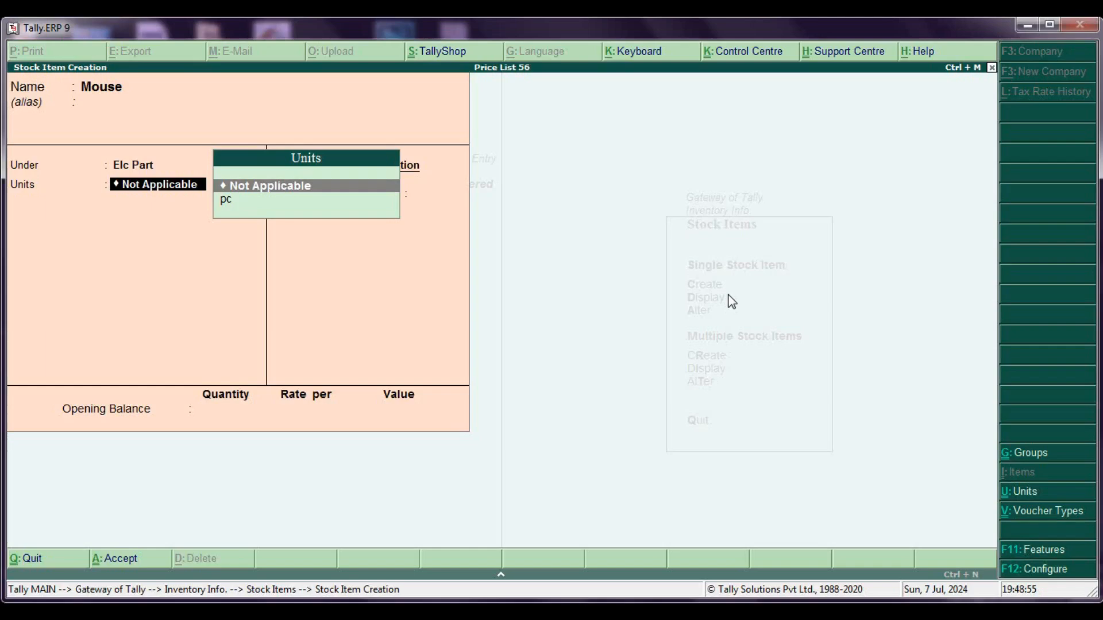
pyautogui.press('Down')
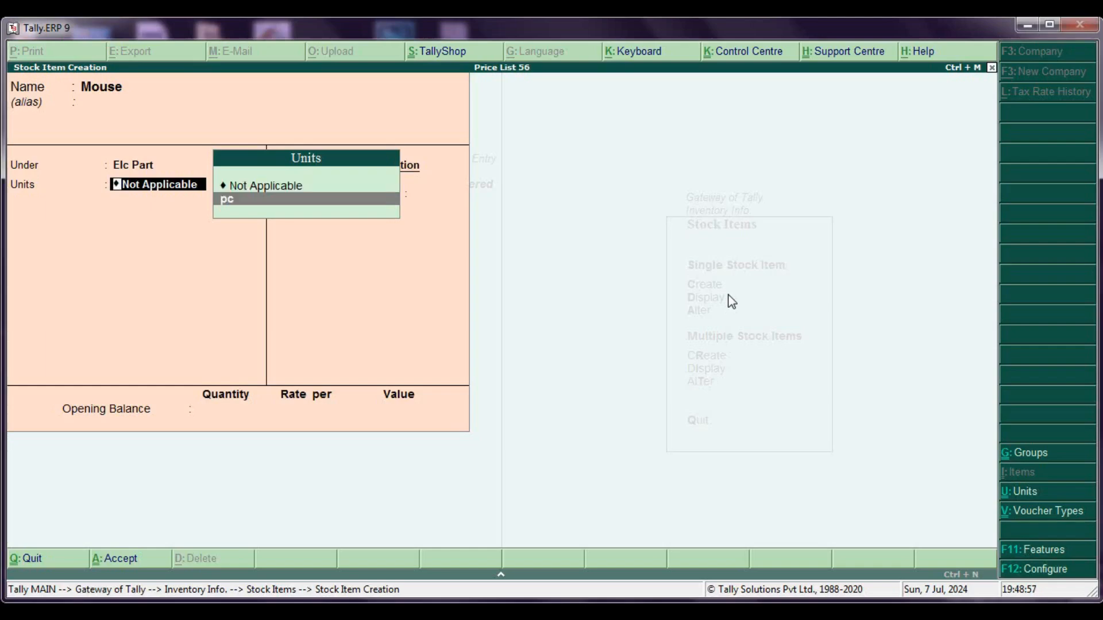
pyautogui.press('Return')
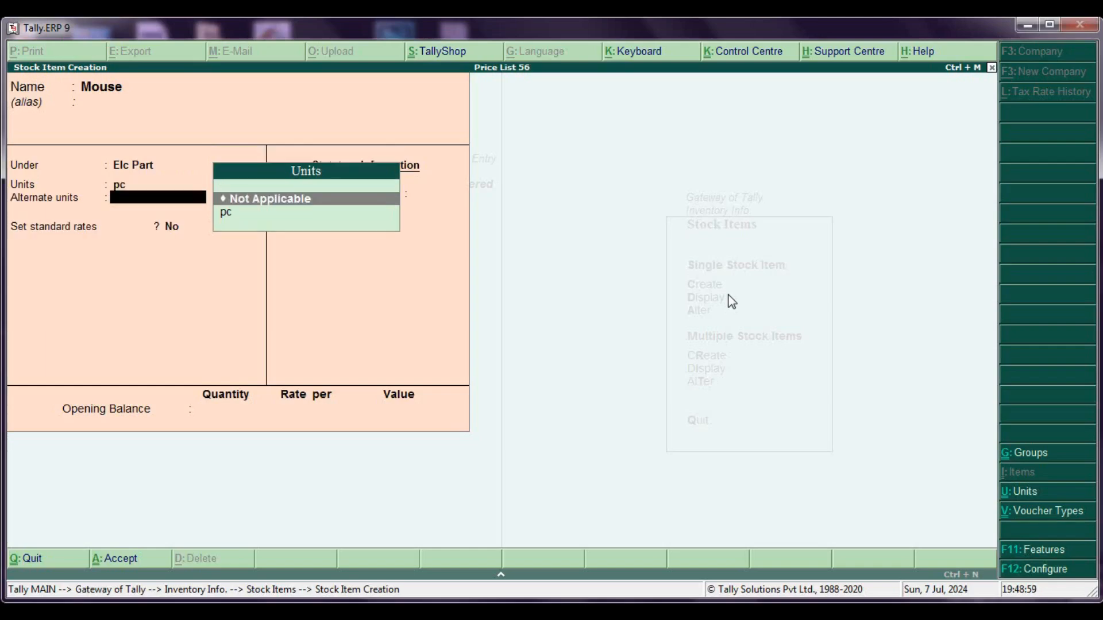
pyautogui.press('Return')
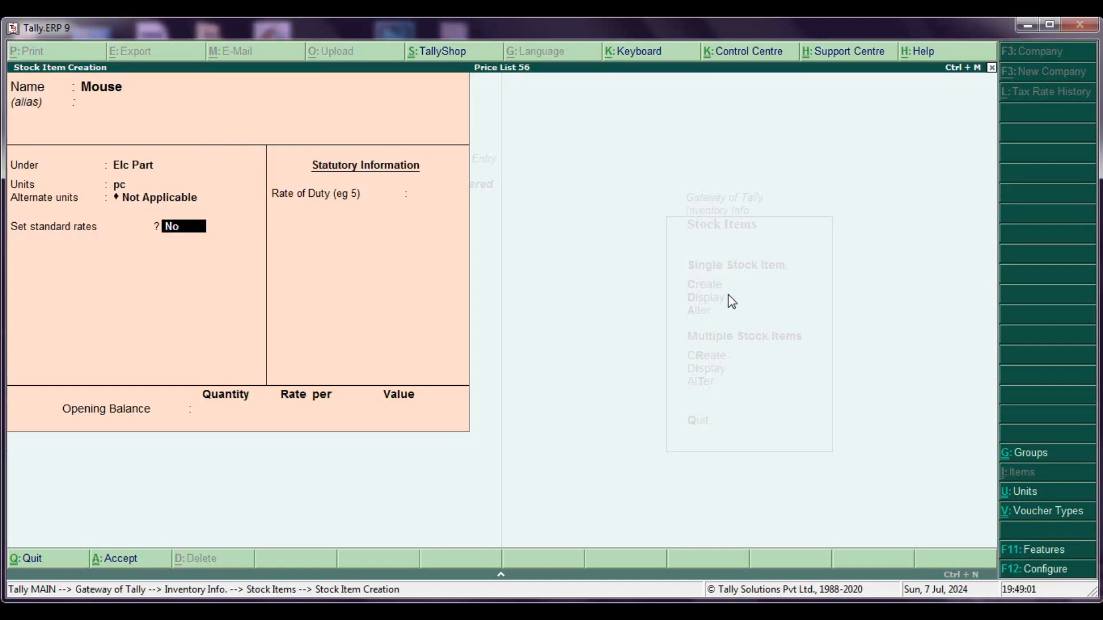
# Enable standard rates for Mouse and set its standard cost to 250 per pc from 1-Apr-2024, leaving the selling price empty.
pyautogui.write('y')
pyautogui.press('Return')
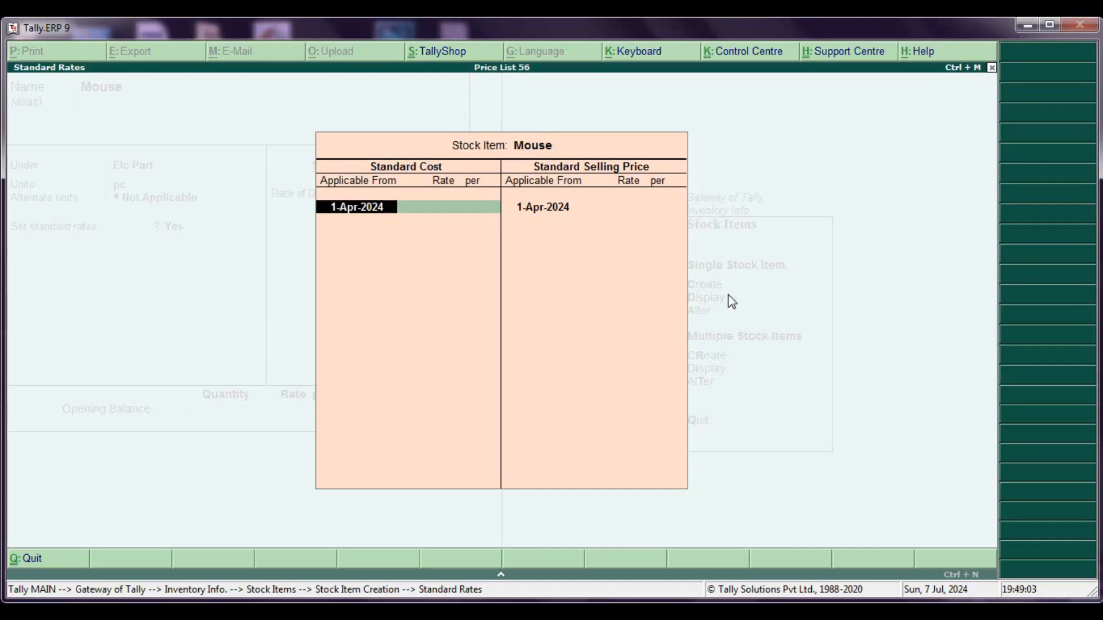
pyautogui.press('Return')
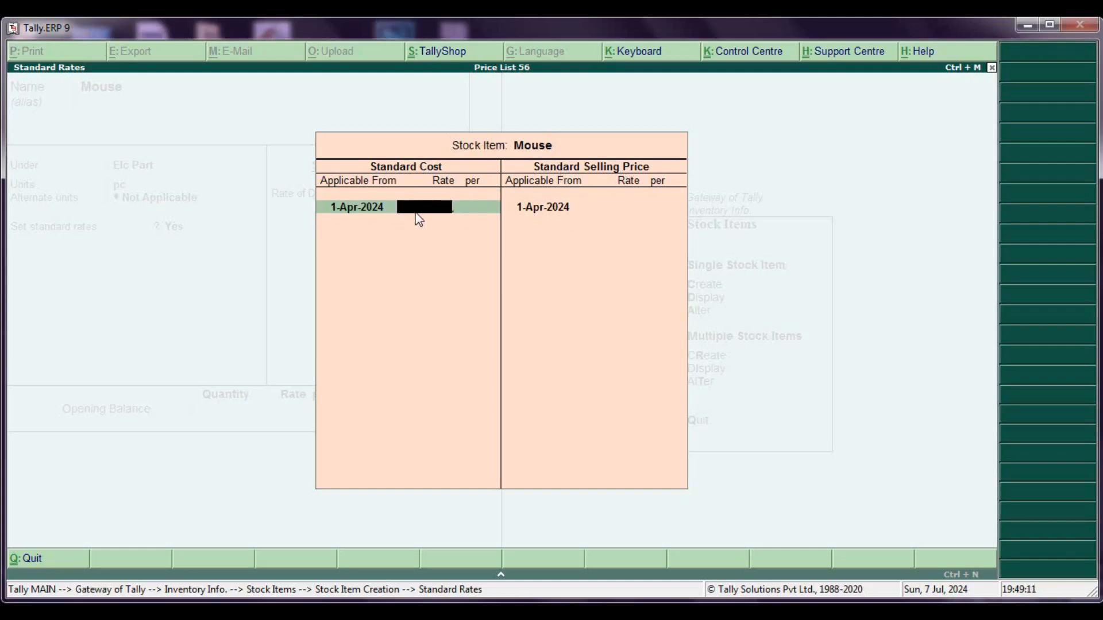
pyautogui.write('250')
pyautogui.press('Return')
pyautogui.press('Return')
pyautogui.press('Return')
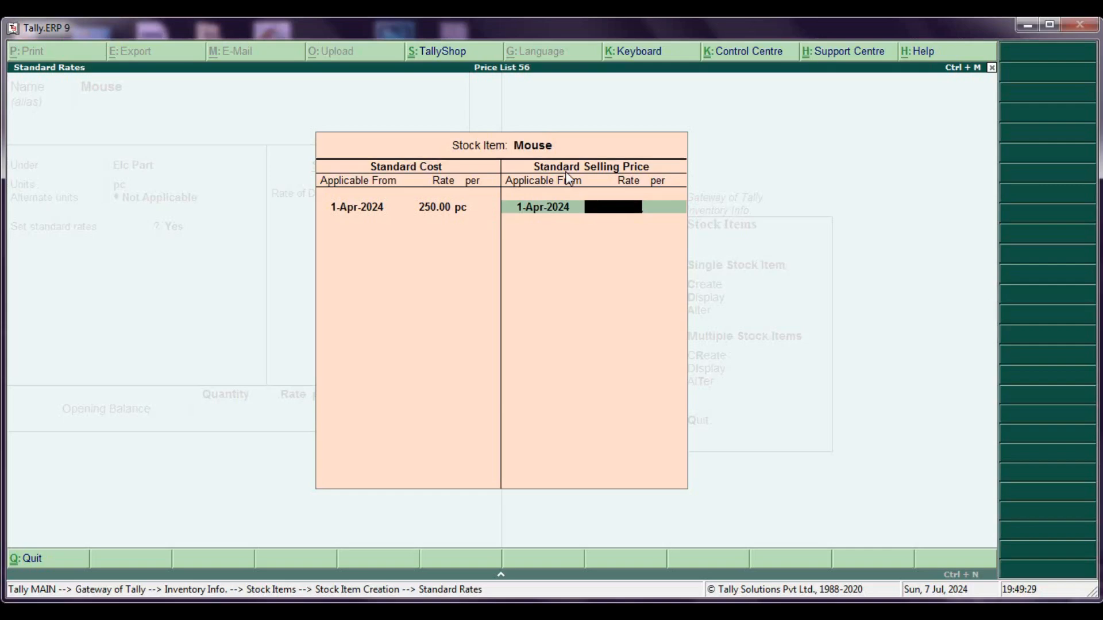
pyautogui.press('Return')
pyautogui.press('Return')
pyautogui.press('Return')
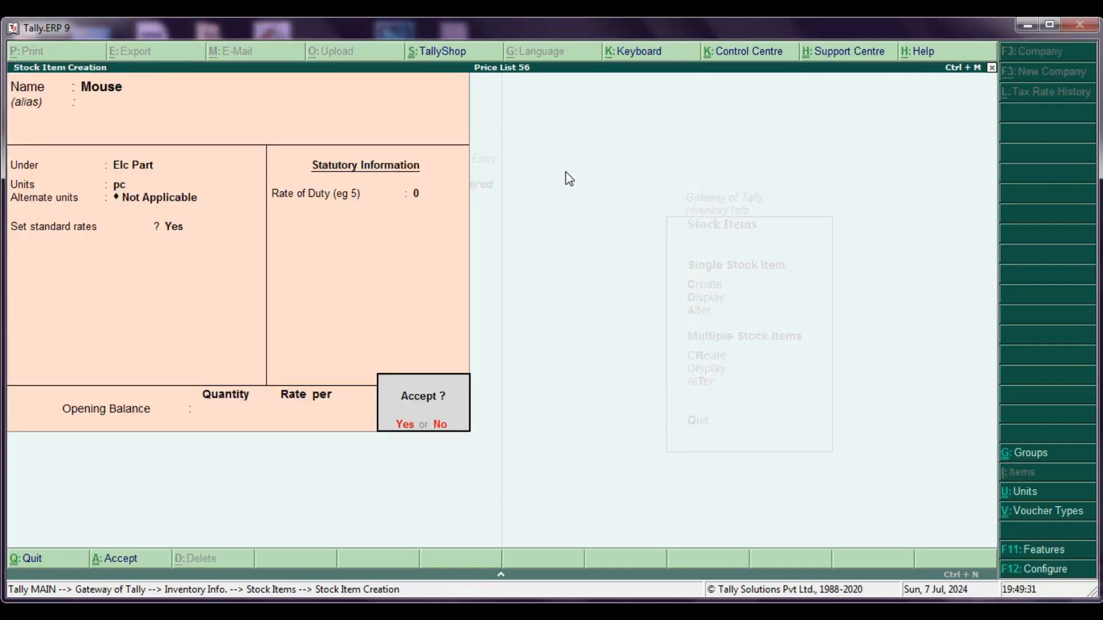
# Save the Mouse item and start a stock item named Keyboard under Elc Part with the unit pc.
pyautogui.write('yKeyboa')
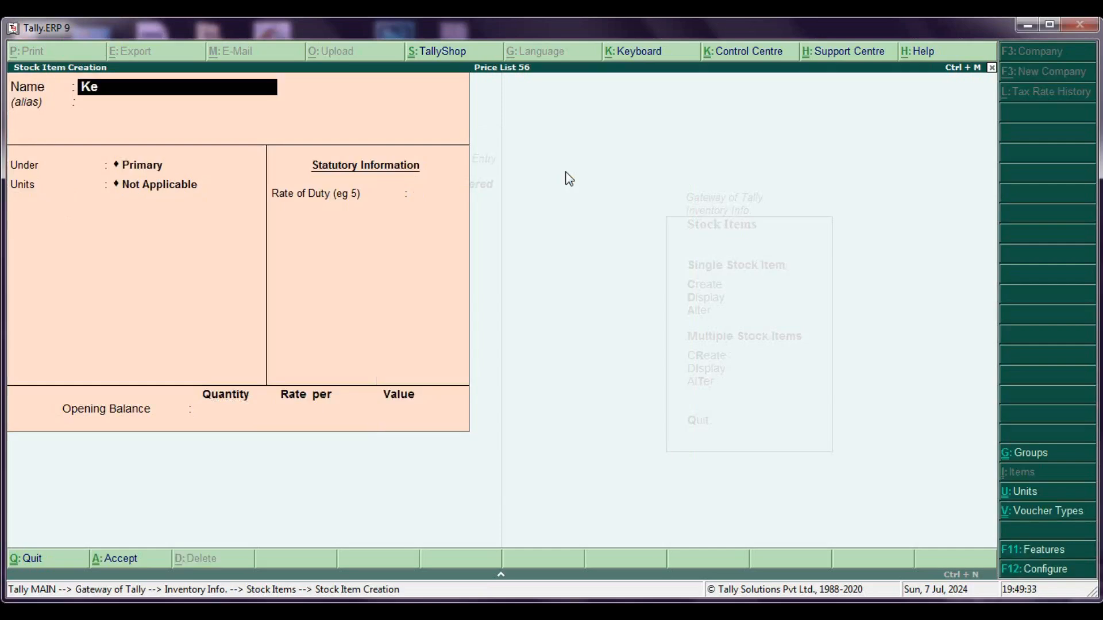
pyautogui.write('rd')
pyautogui.press('Return')
pyautogui.press('Down')
pyautogui.press('Return')
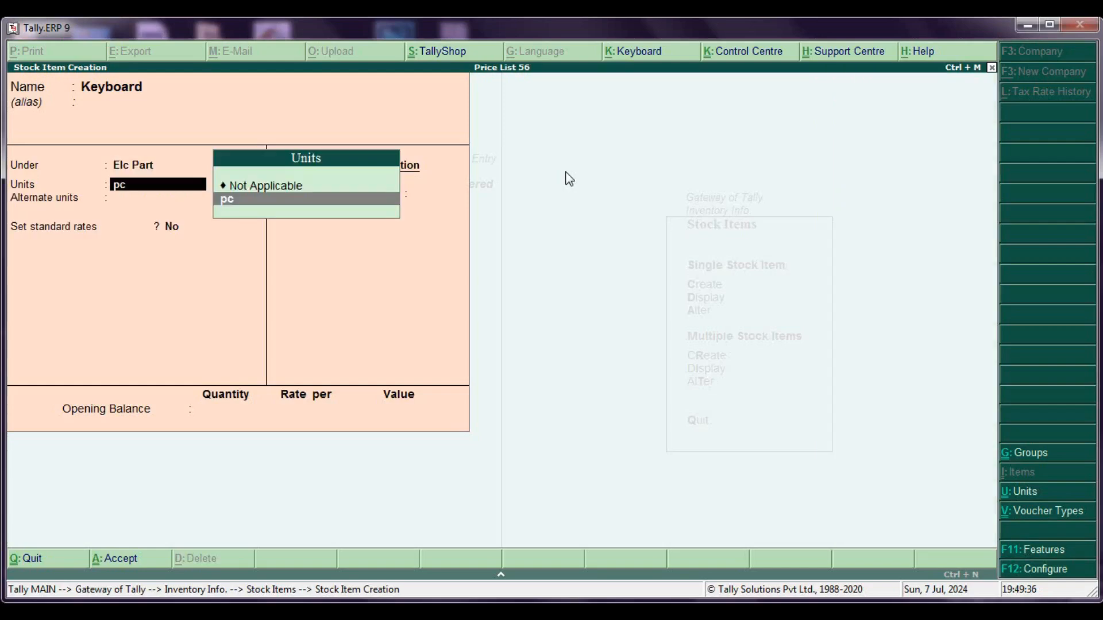
pyautogui.press('Return')
pyautogui.press('Return')
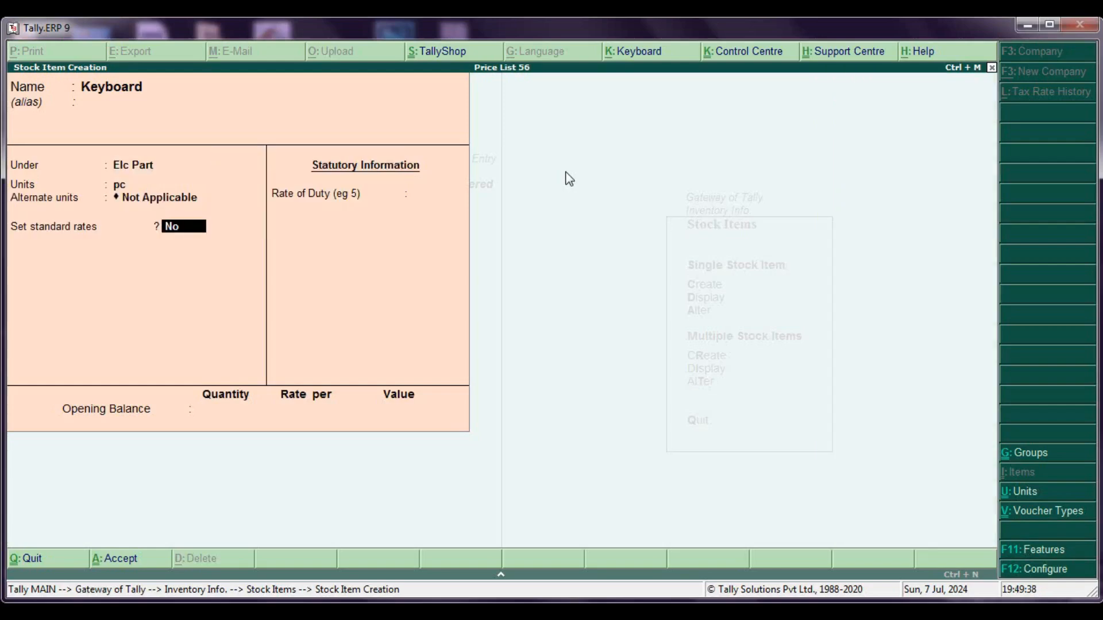
# Enable standard rates for Keyboard with a standard cost of 300 per pc from 1-Apr-2024, and save the item.
pyautogui.press('y')
pyautogui.press('Return')
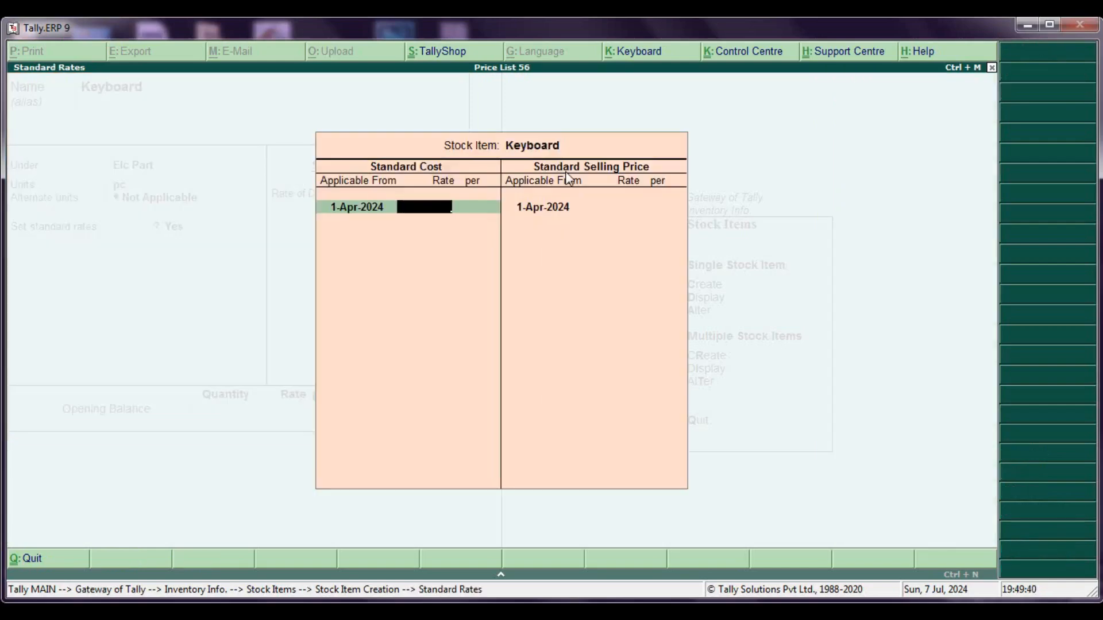
pyautogui.write('300')
pyautogui.press('Return')
pyautogui.press('Return')
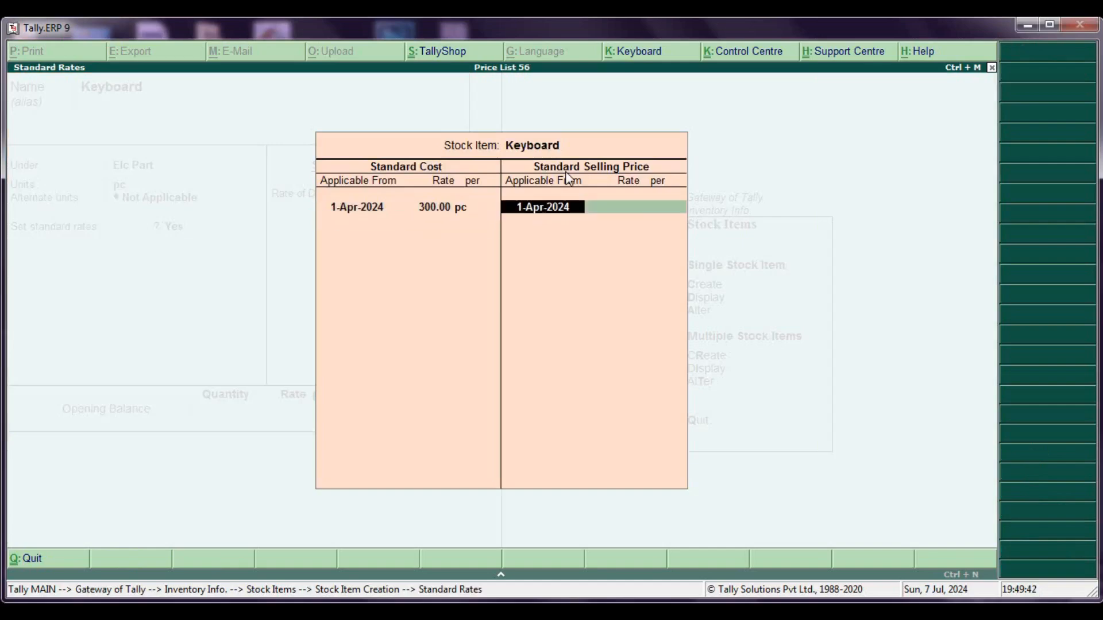
pyautogui.press('Return')
pyautogui.press('Return')
pyautogui.press('Return')
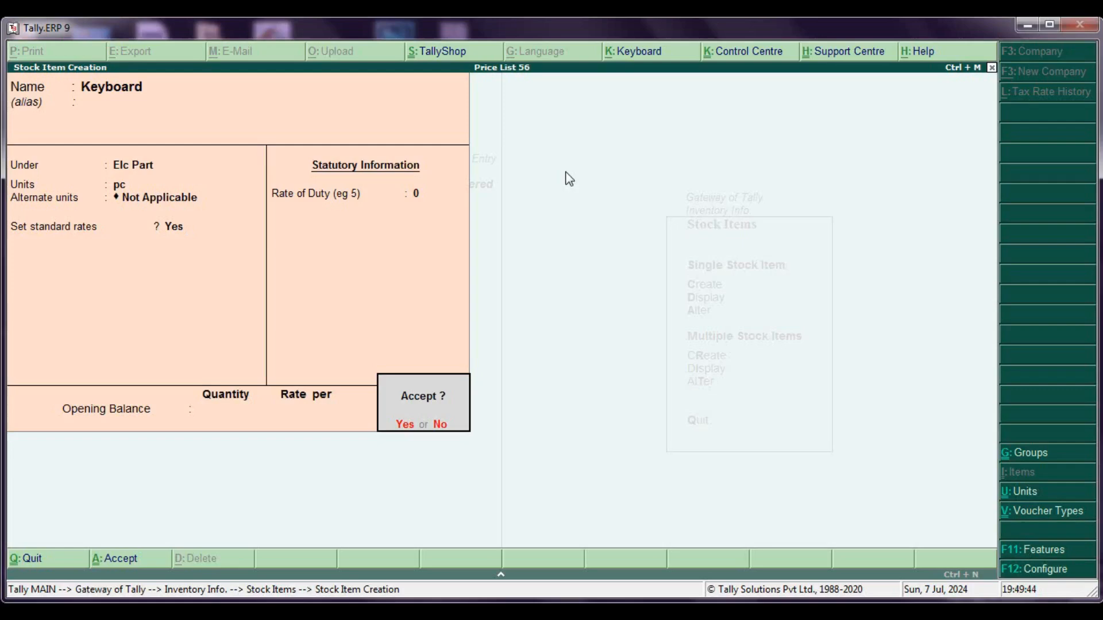
pyautogui.press('y')
pyautogui.press('Escape')
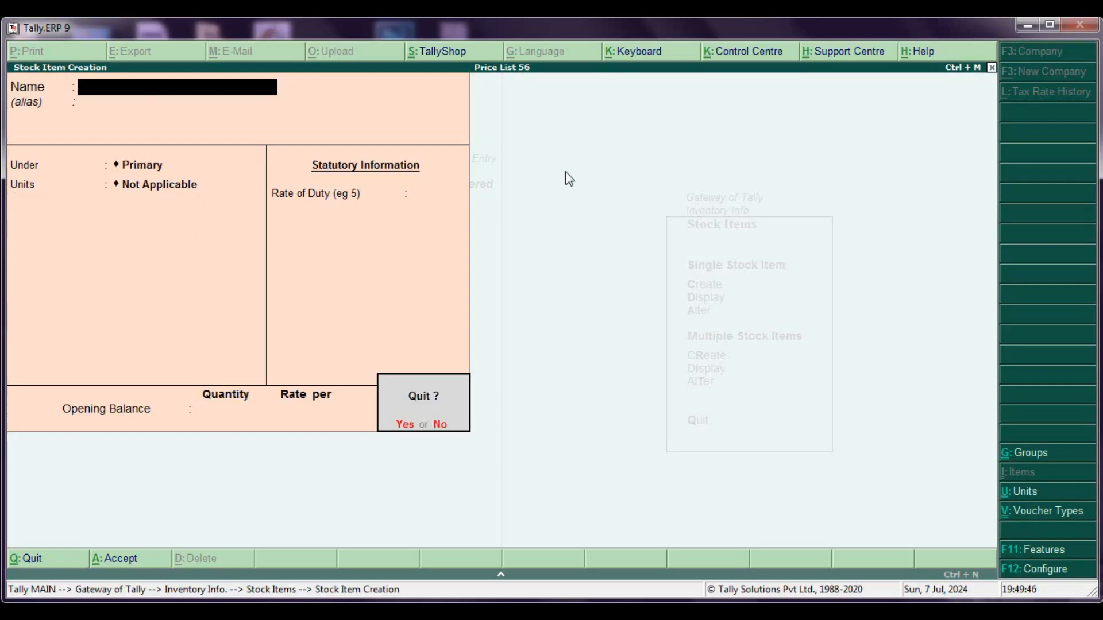
pyautogui.press('y')
pyautogui.press('Escape')
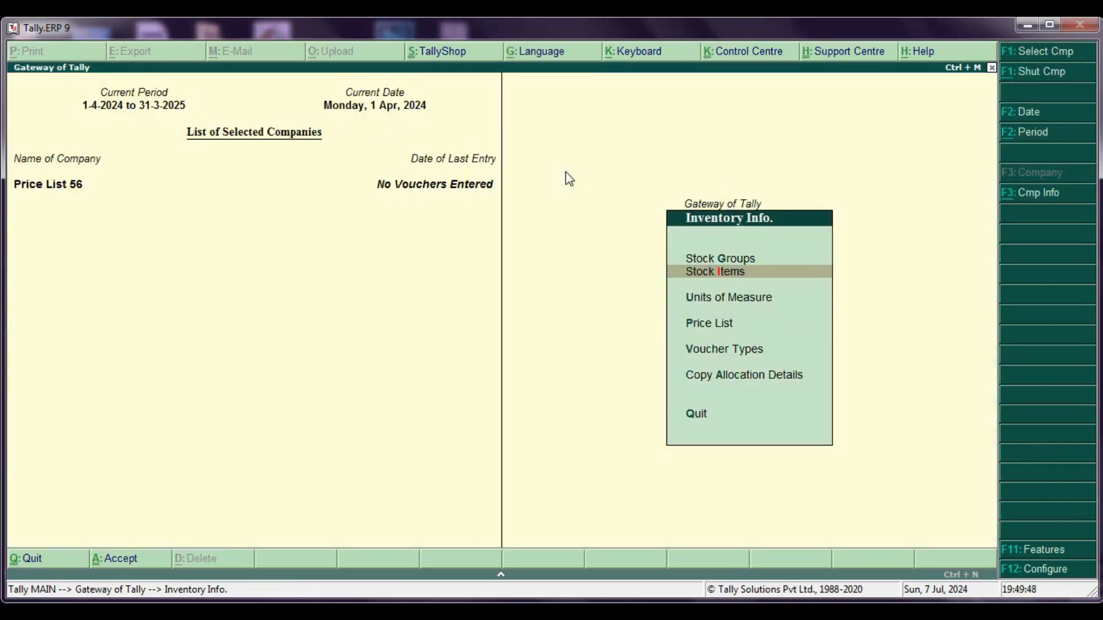
# Open the price list setup and choose All Items as the stock group.
pyautogui.press('Down')
pyautogui.press('Down')
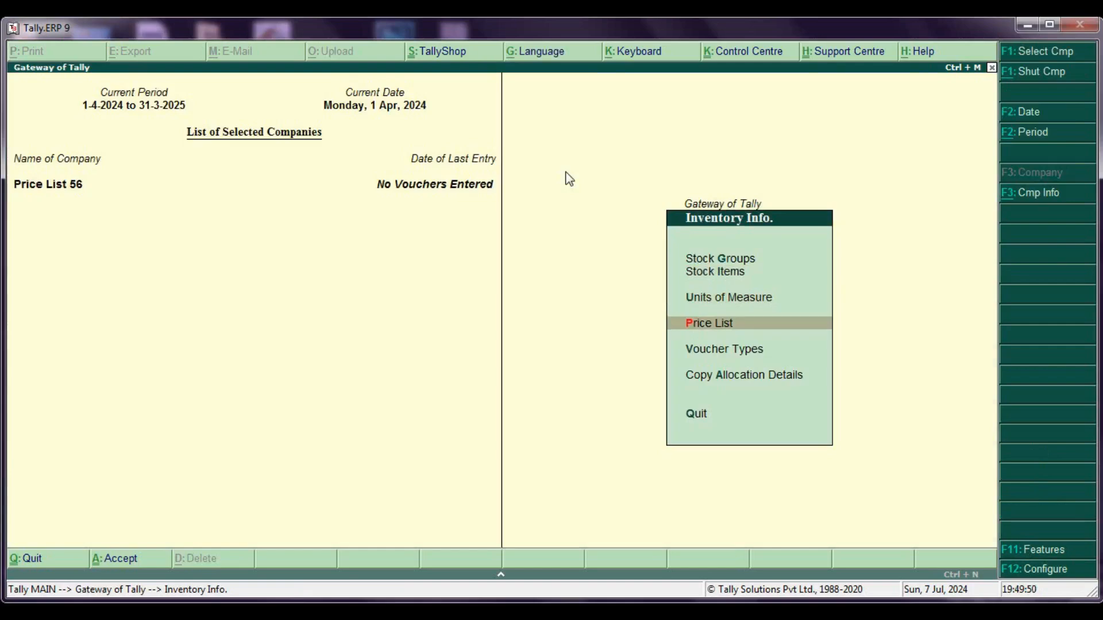
pyautogui.press('Return')
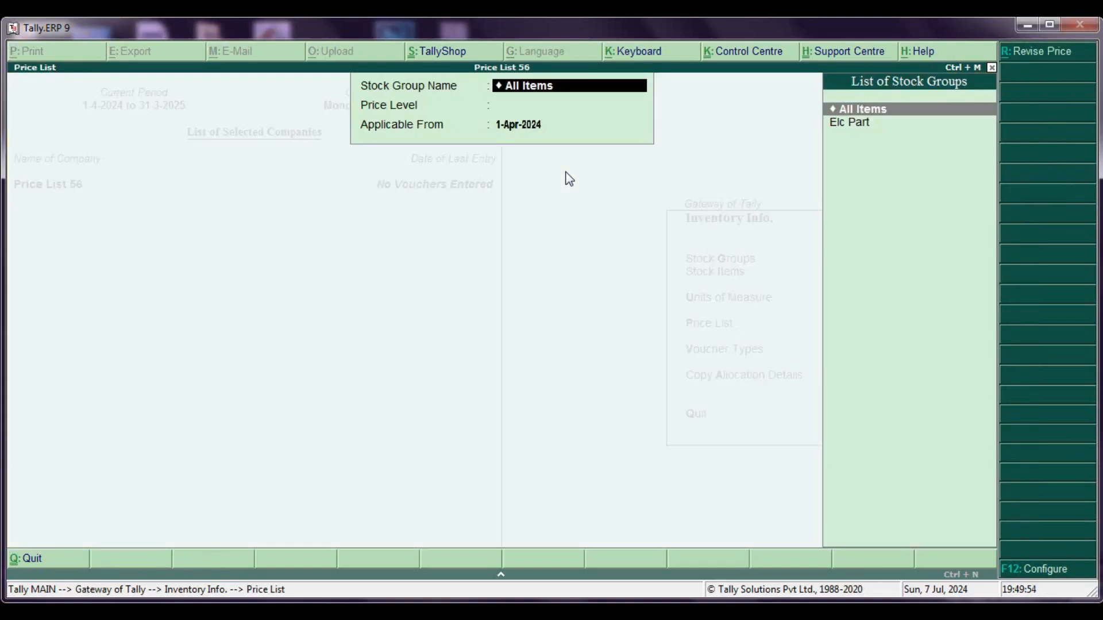
pyautogui.press('Down')
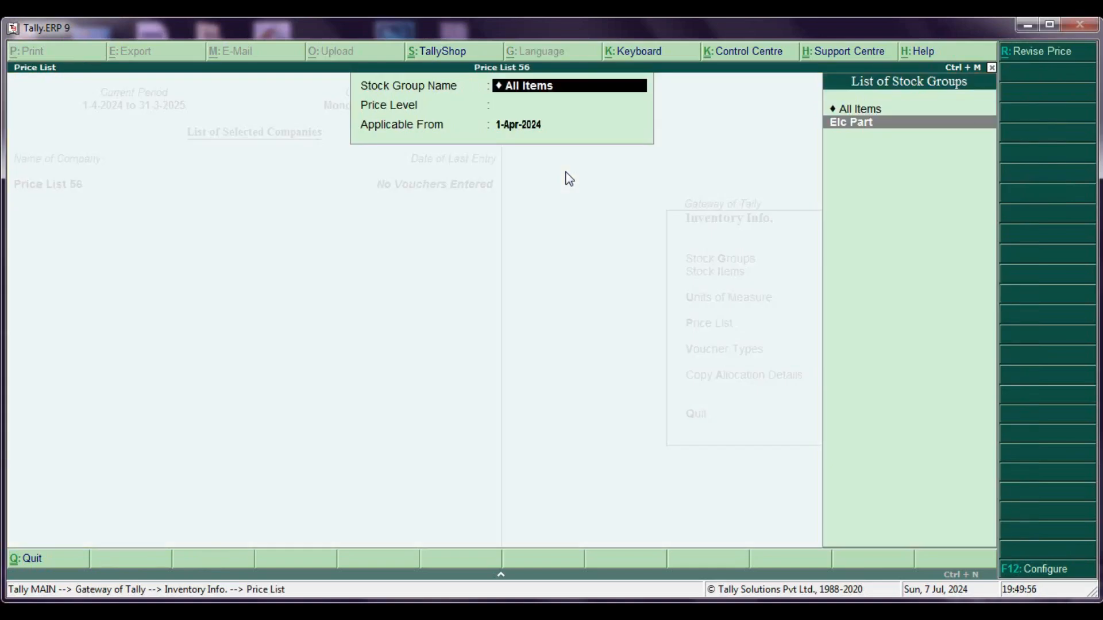
pyautogui.press('Up')
pyautogui.press('Return')
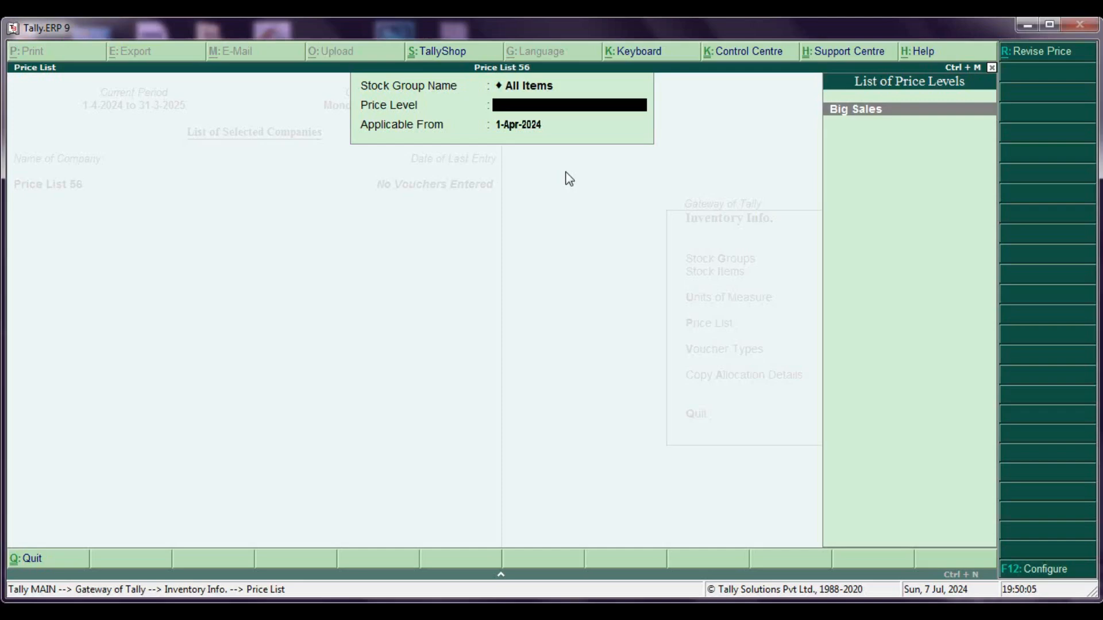
pyautogui.press('BackSpace')
pyautogui.press('Down')
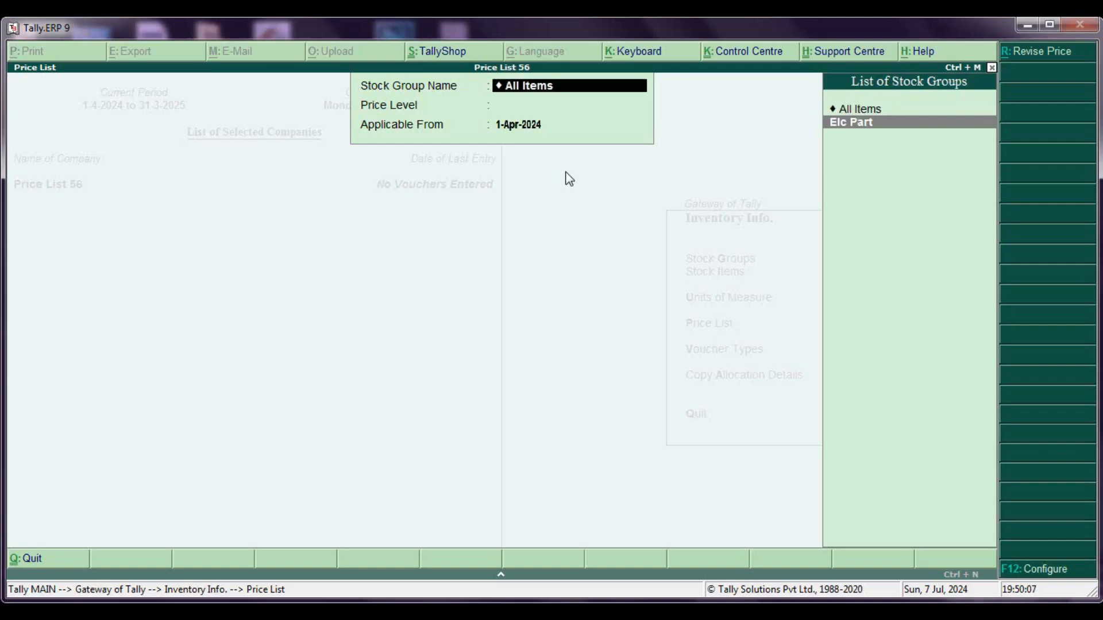
pyautogui.press('Return')
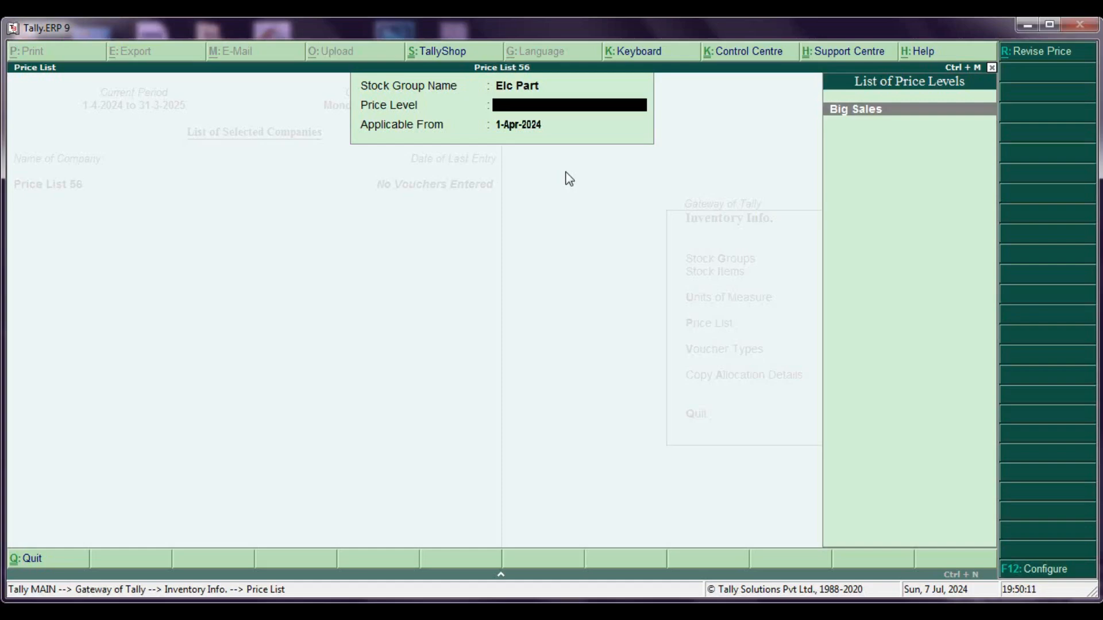
pyautogui.press('BackSpace')
pyautogui.press('Delete')
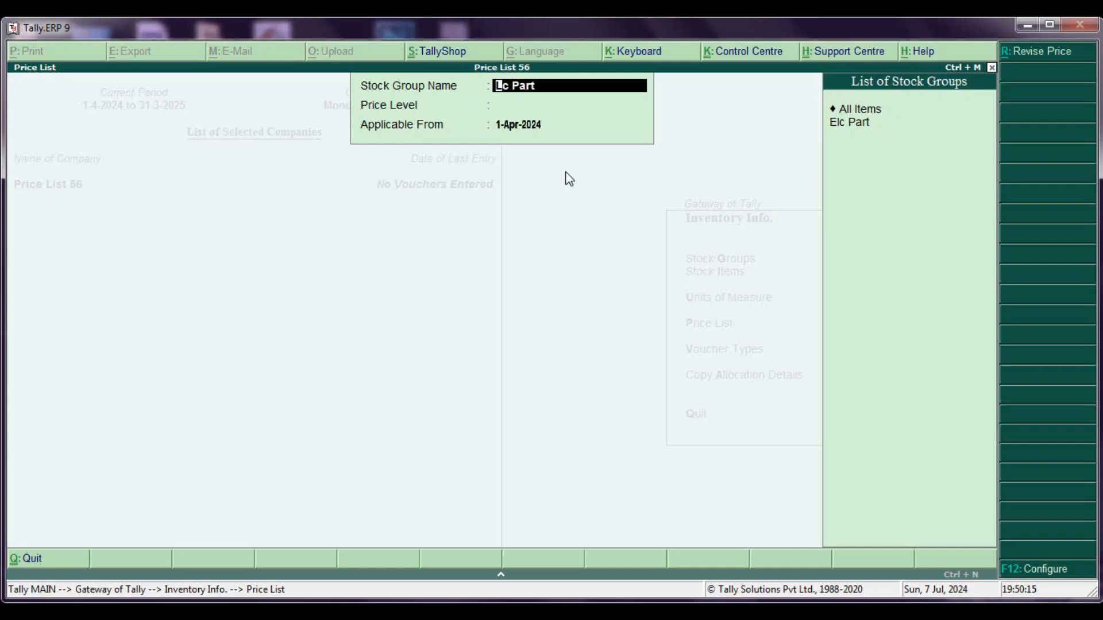
pyautogui.press('Down')
pyautogui.write('E')
pyautogui.press('Return')
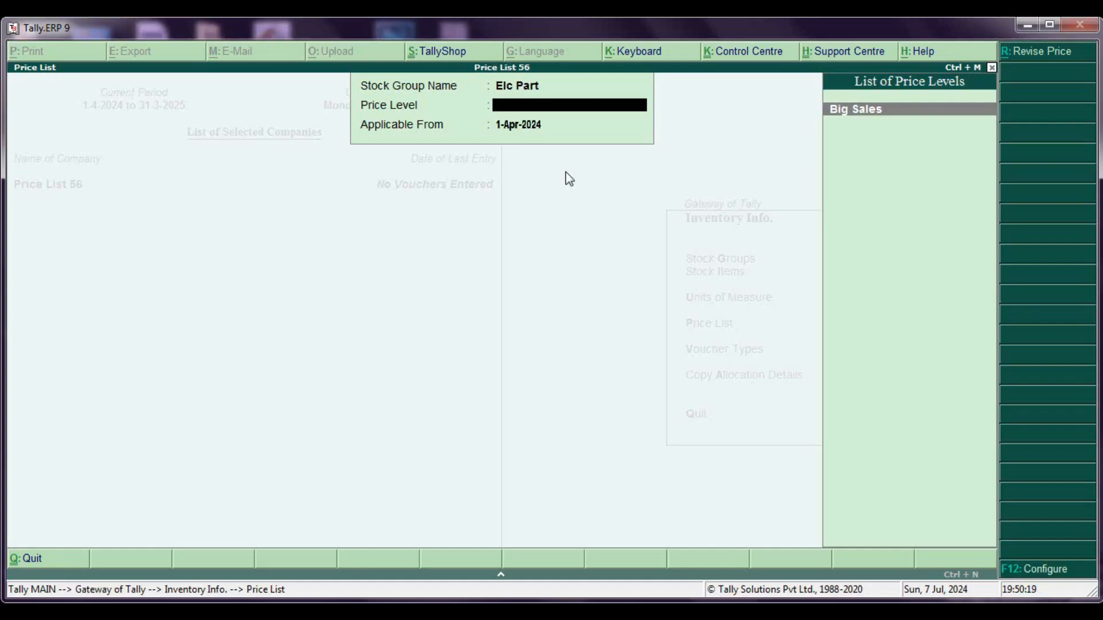
# Set the price list to All Items with the price level Big Sales, applicable from 1-Apr-2024.
pyautogui.press('BackSpace')
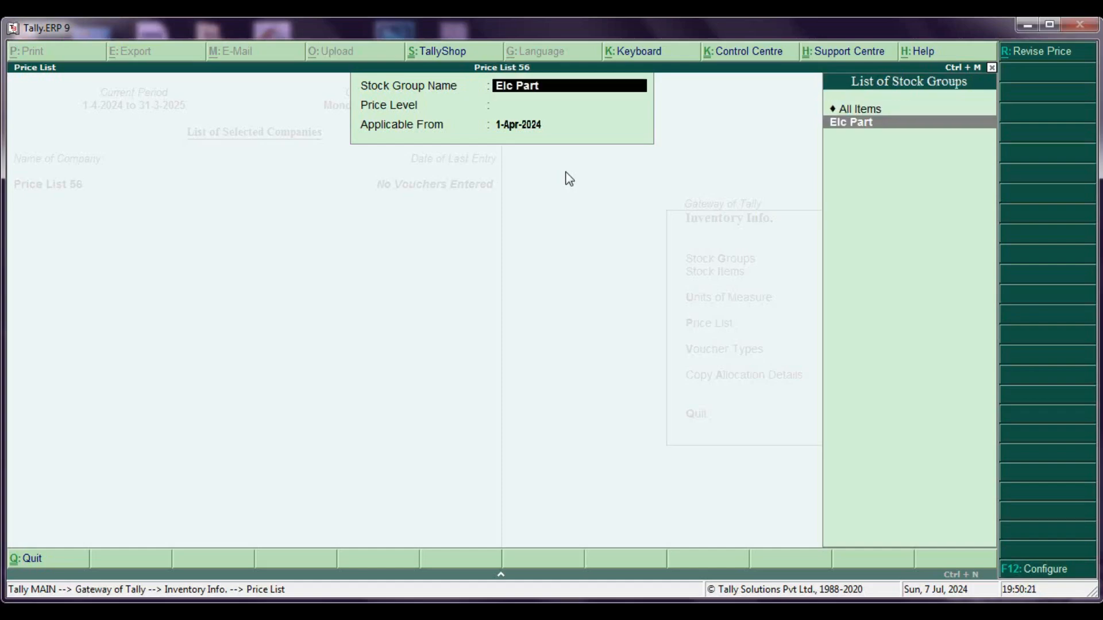
pyautogui.press('Up')
pyautogui.press('Return')
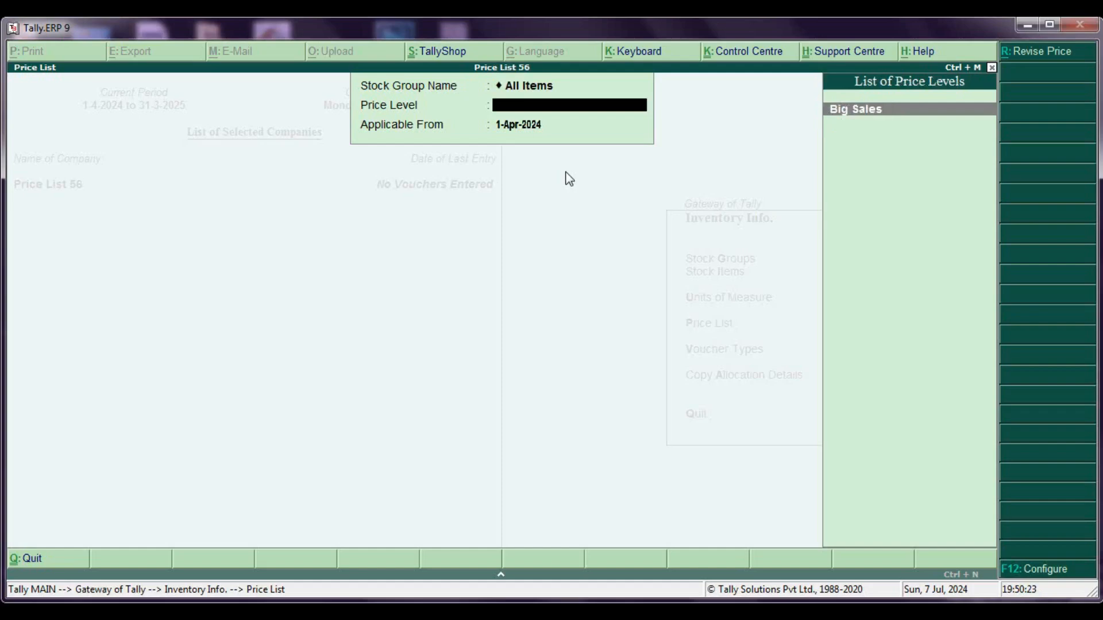
pyautogui.press('Return')
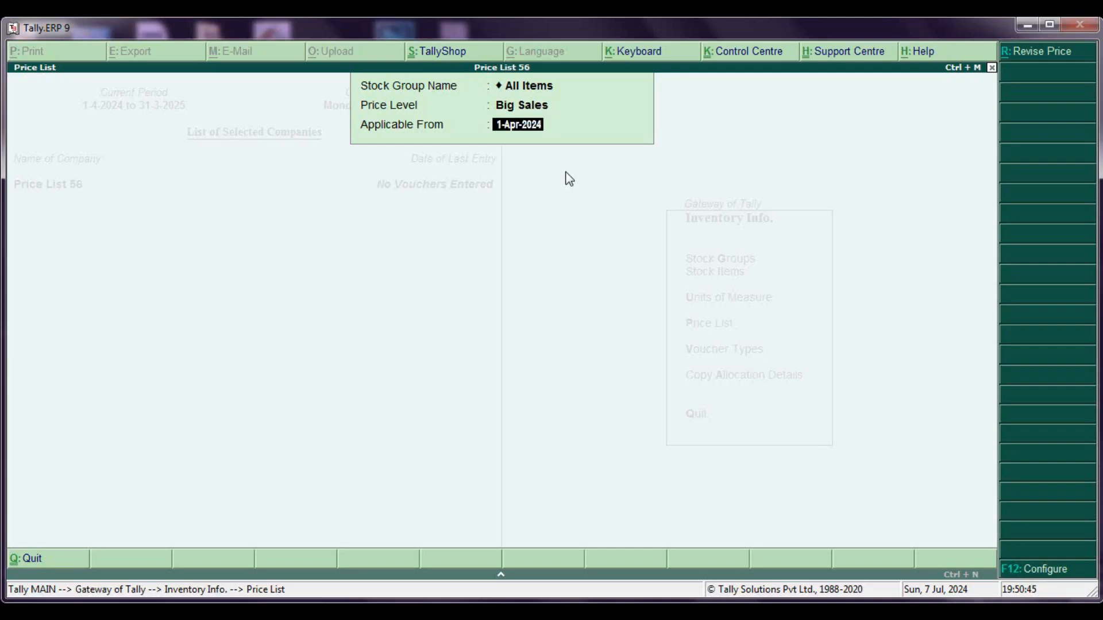
pyautogui.press('Return')
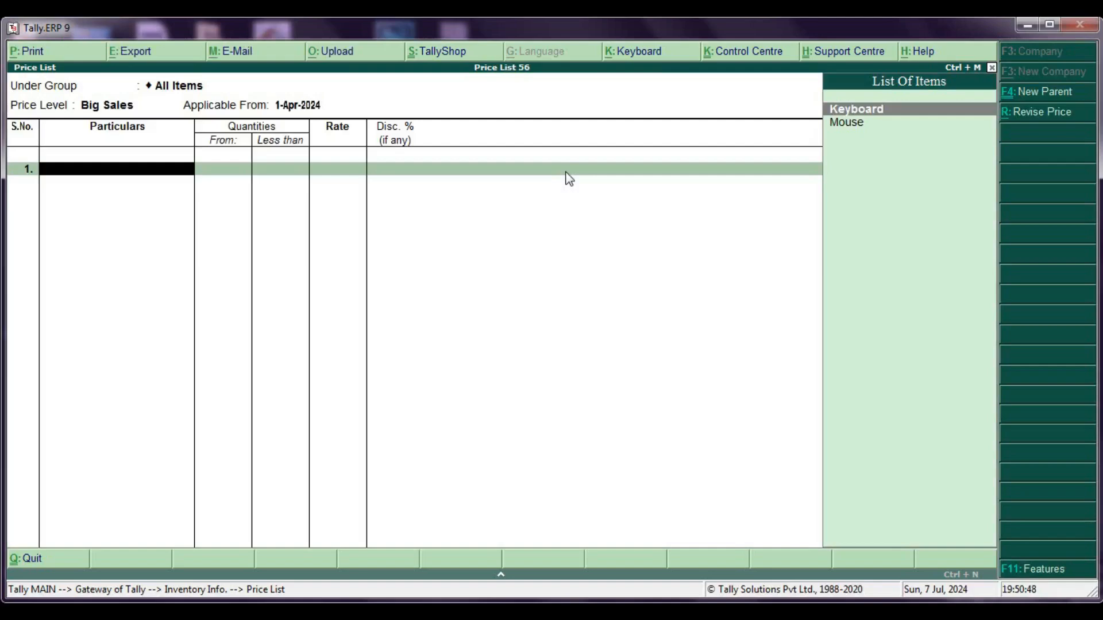
# Add Keyboard to the price list with a rate of 550 per pc for less than 10 pc and no discount.
pyautogui.press('Return')
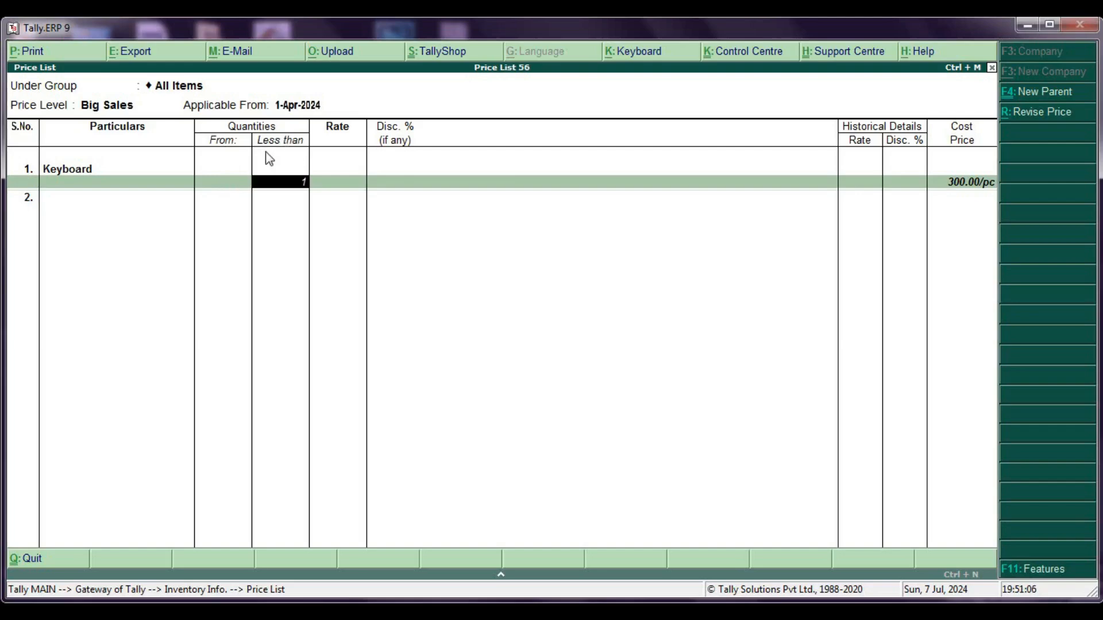
pyautogui.write('0')
pyautogui.press('Return')
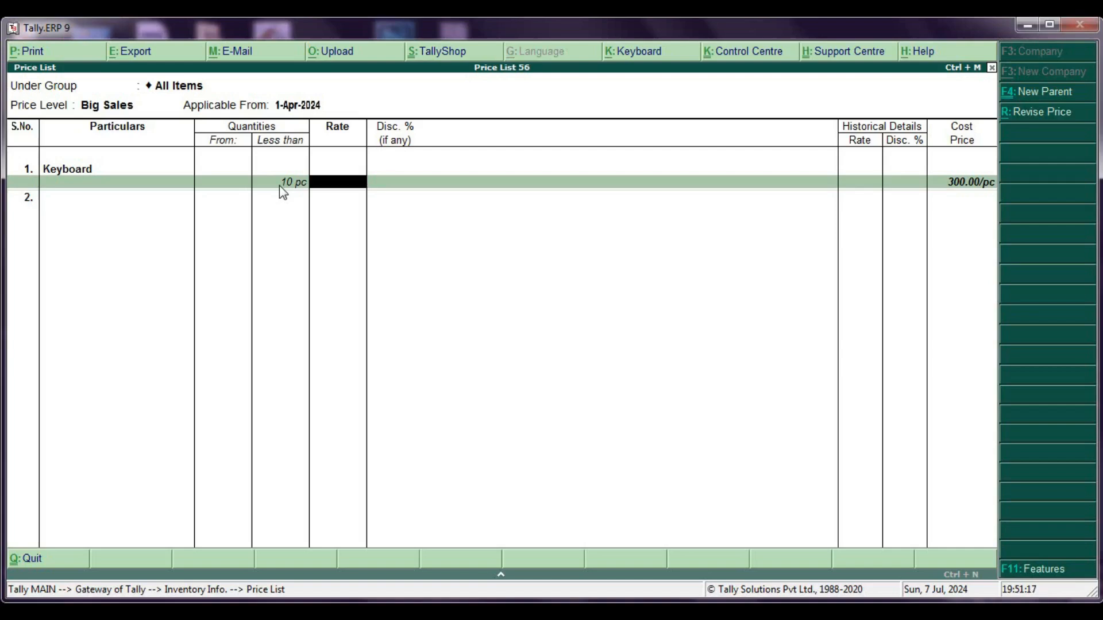
pyautogui.write('550')
pyautogui.press('Return')
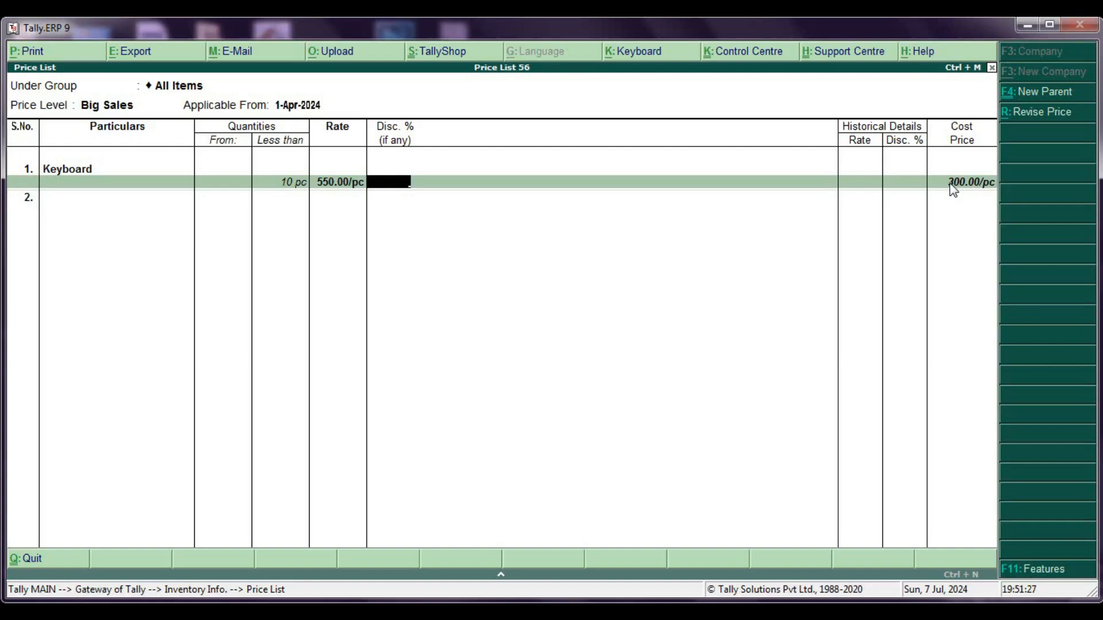
pyautogui.press('Return')
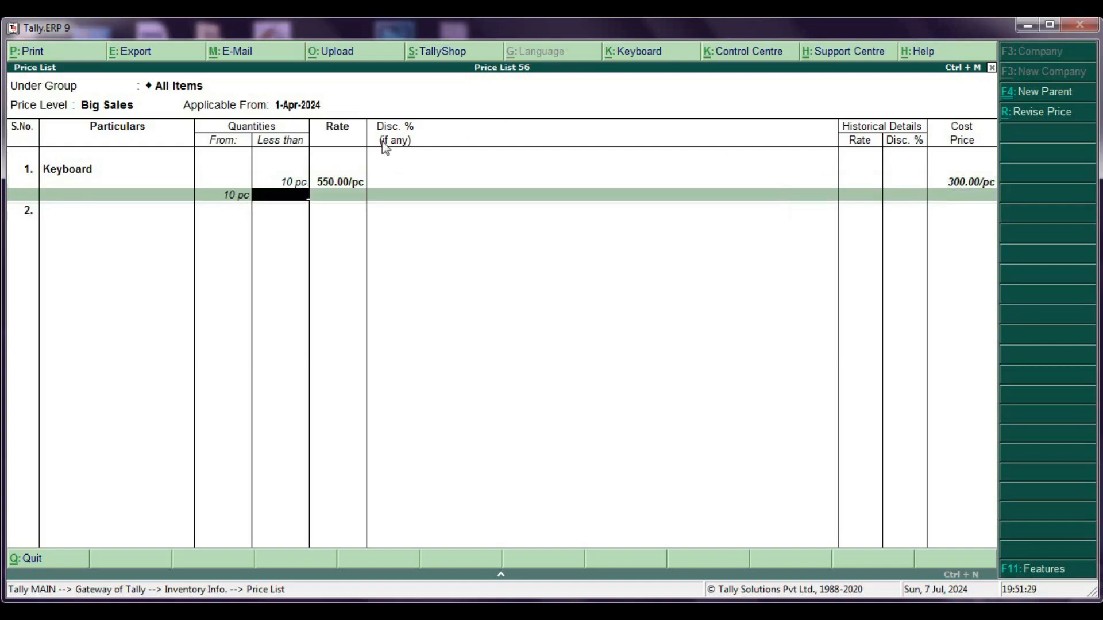
# Add a Keyboard quantity tier from 10 to less than 50 pc at 510 per pc with a 5% discount.
pyautogui.write('3')
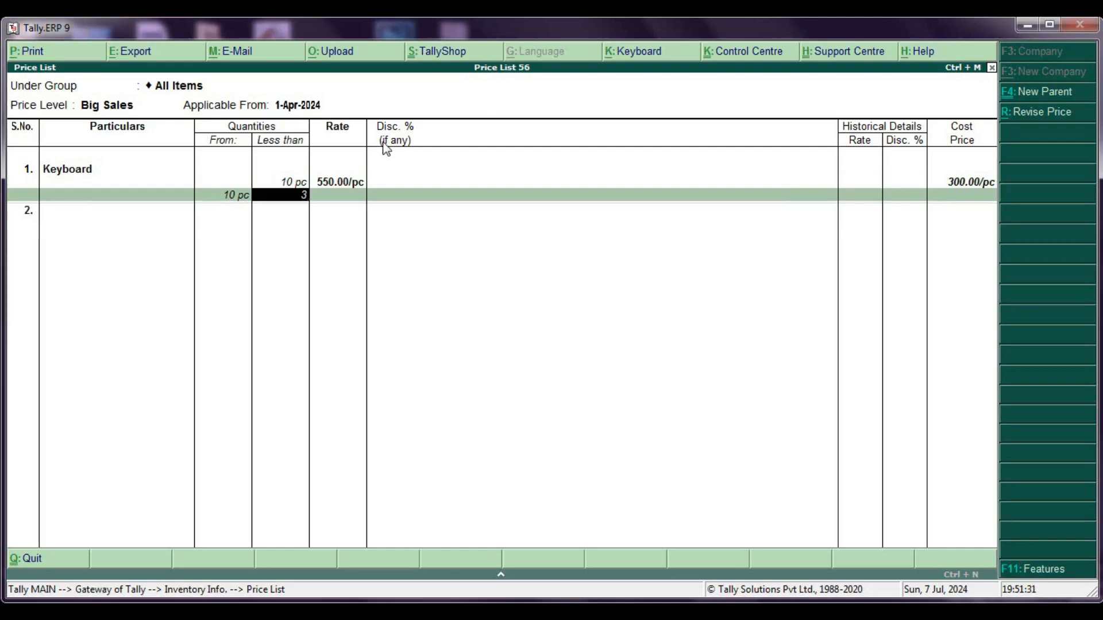
pyautogui.press('BackSpace')
pyautogui.write('50')
pyautogui.press('Return')
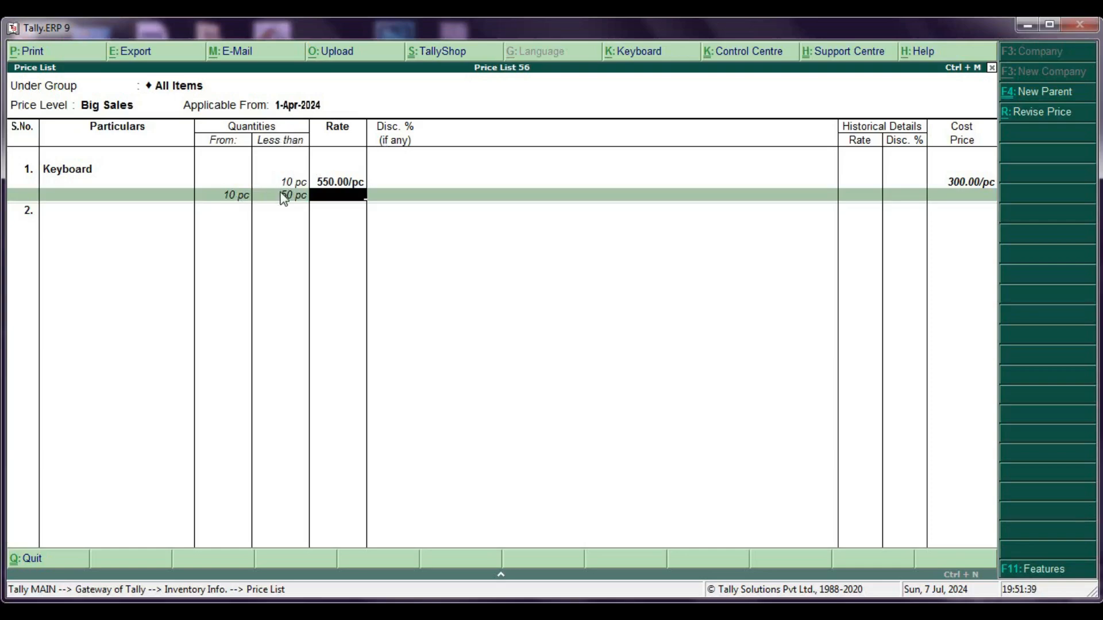
pyautogui.write('48')
pyautogui.press('BackSpace')
pyautogui.press('BackSpace')
pyautogui.write('510')
pyautogui.press('Return')
pyautogui.write('5')
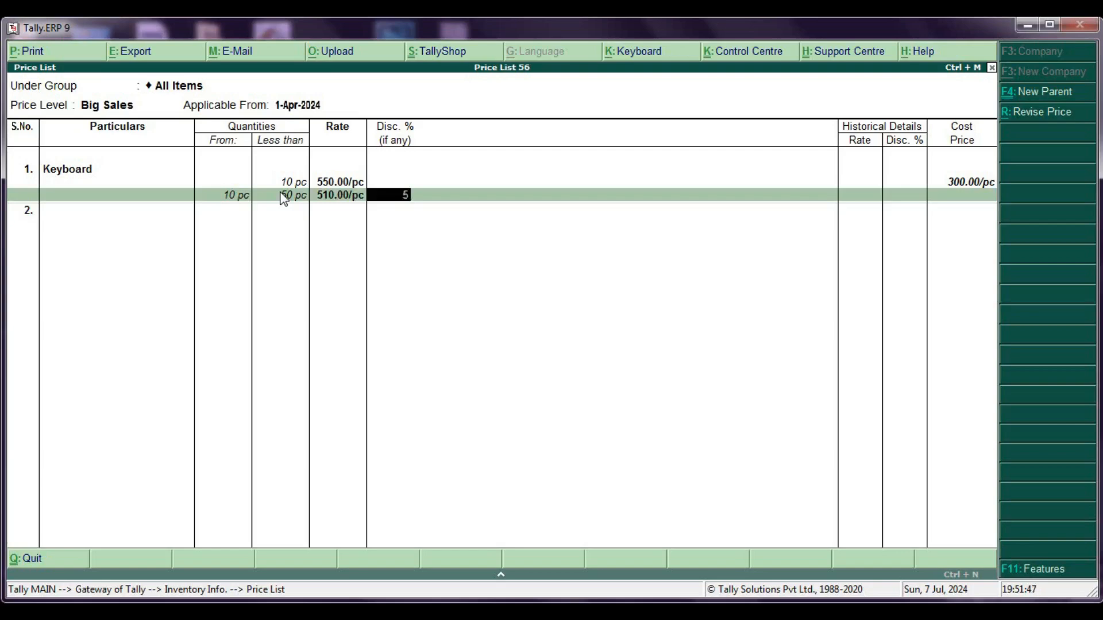
pyautogui.press('Return')
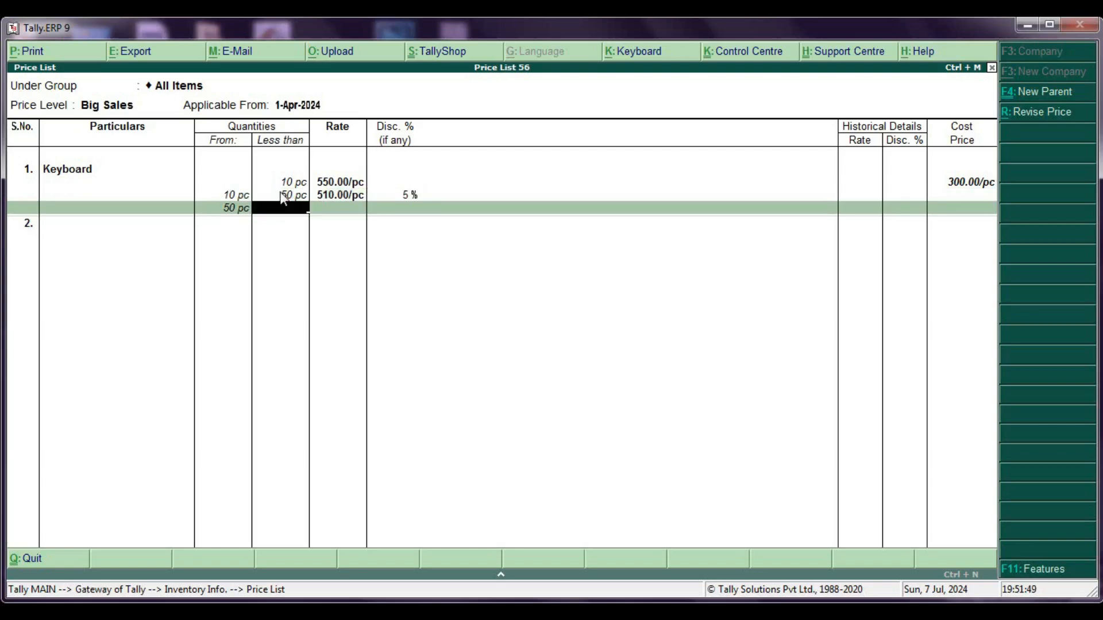
# Add a Keyboard tier from 50 to less than 100 pc at 480 per pc with 8% discount, leaving the tier from 100 pc empty.
pyautogui.write('100')
pyautogui.press('Return')
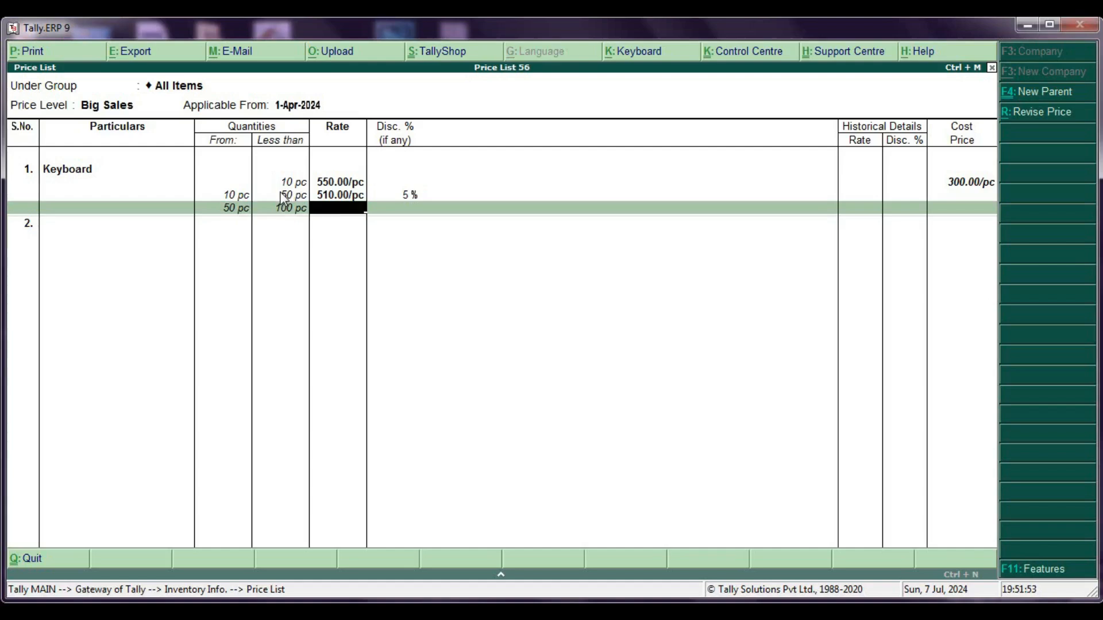
pyautogui.write('480')
pyautogui.press('Return')
pyautogui.write('8')
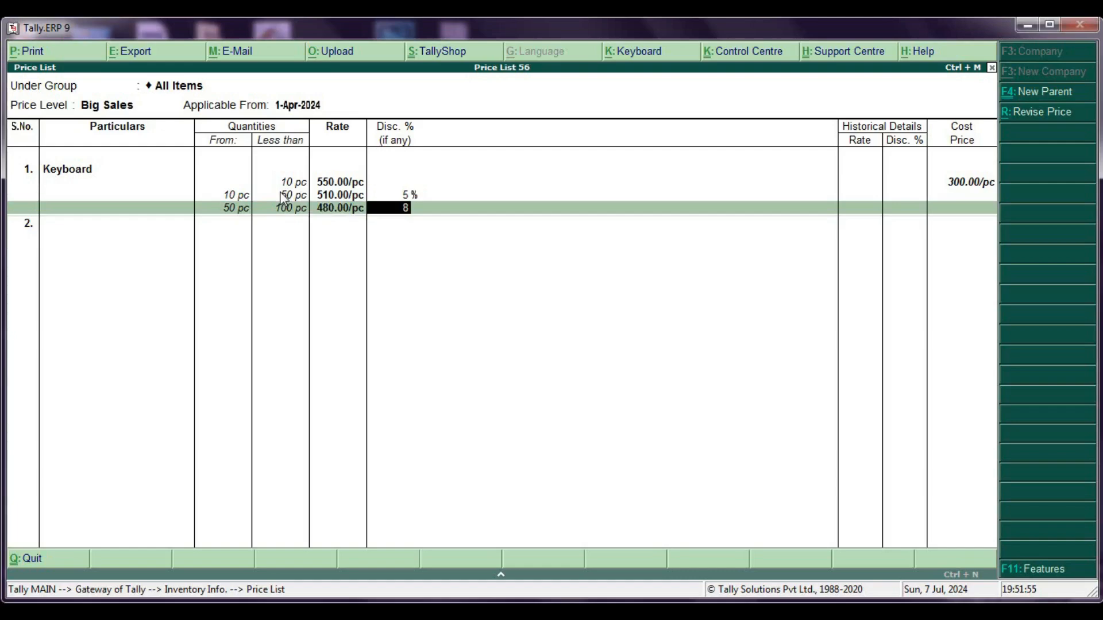
pyautogui.press('Return')
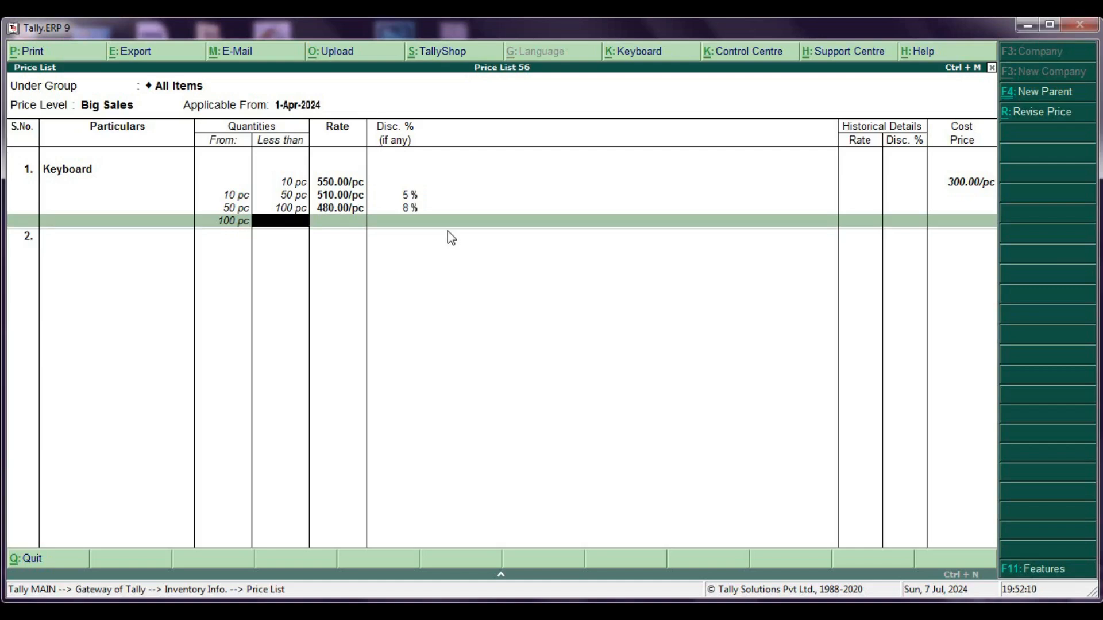
pyautogui.press('Return')
pyautogui.press('Return')
pyautogui.press('Return')
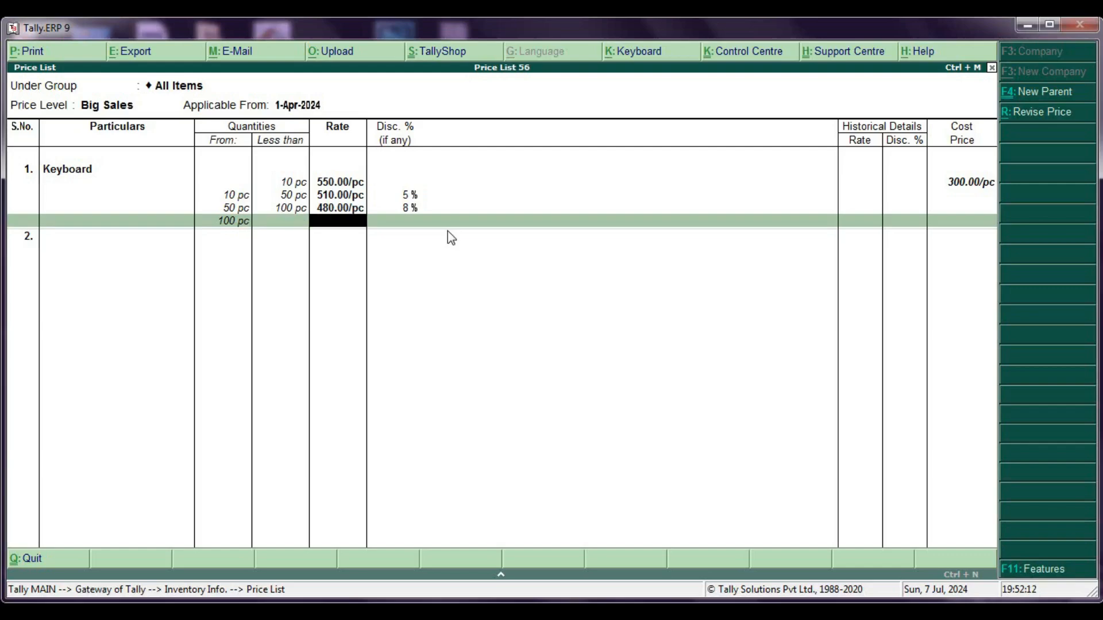
# Add Mouse to the price list with a rate of 450 per pc for less than 10 pc and no discount.
pyautogui.press('Down')
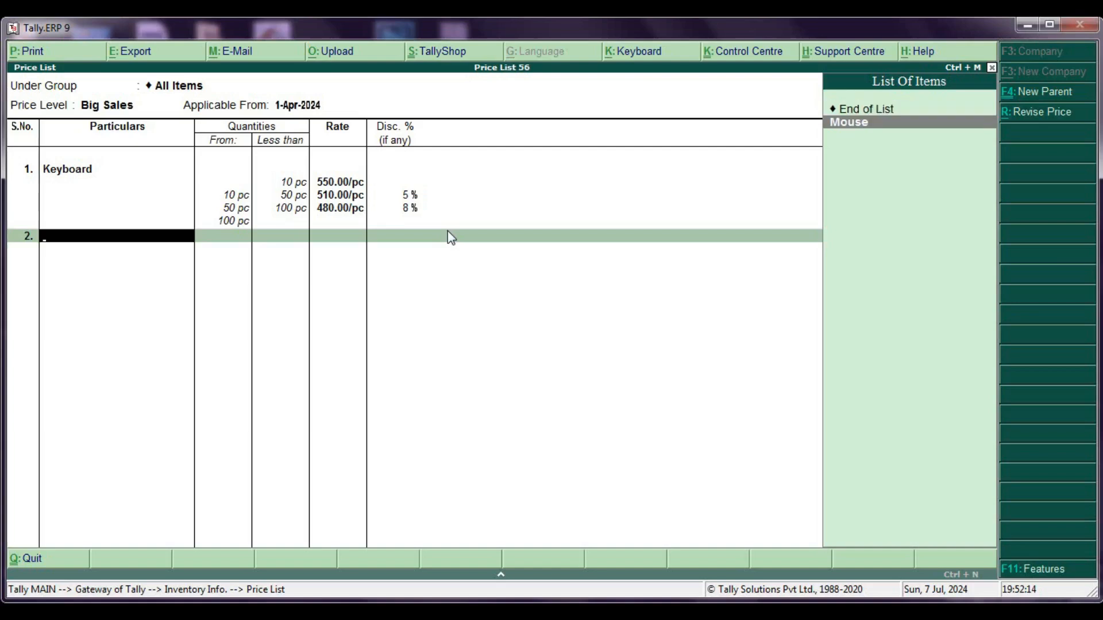
pyautogui.press('Return')
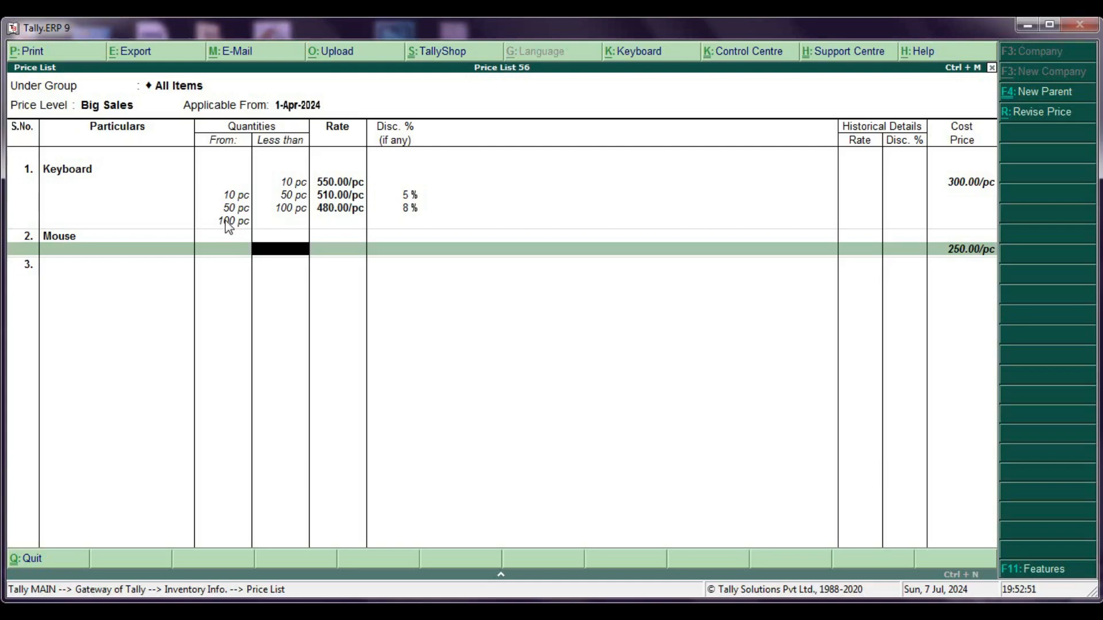
pyautogui.write('0')
pyautogui.press('Return')
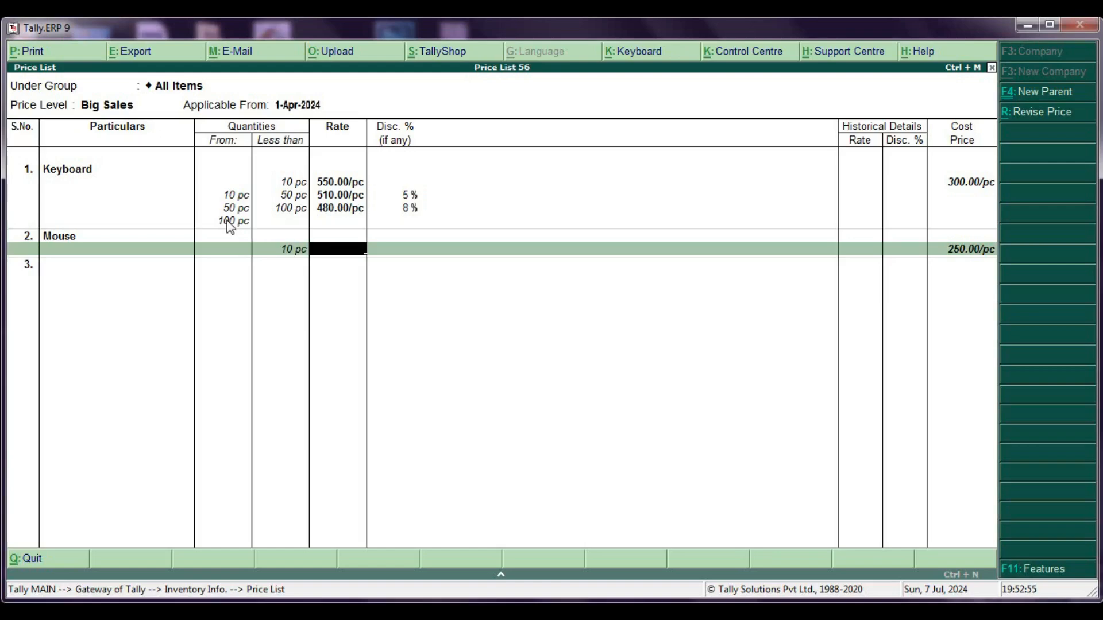
pyautogui.write('450')
pyautogui.press('Return')
pyautogui.press('Return')
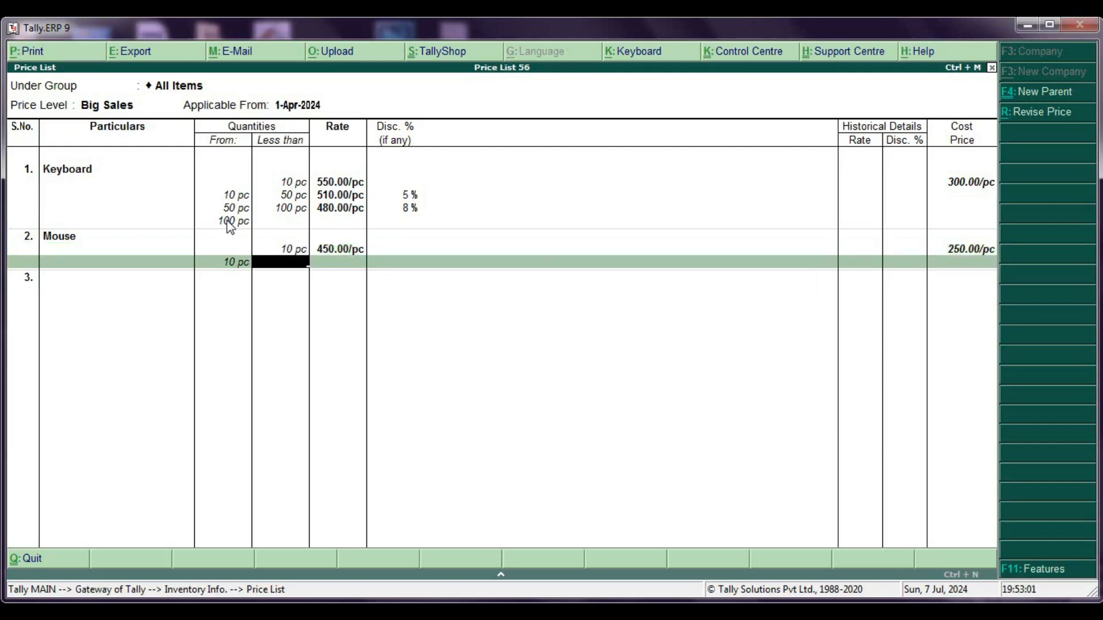
# Add a Mouse quantity tier from 10 to less than 30 pc at 380 per pc with a 5% discount.
pyautogui.write('30')
pyautogui.press('Return')
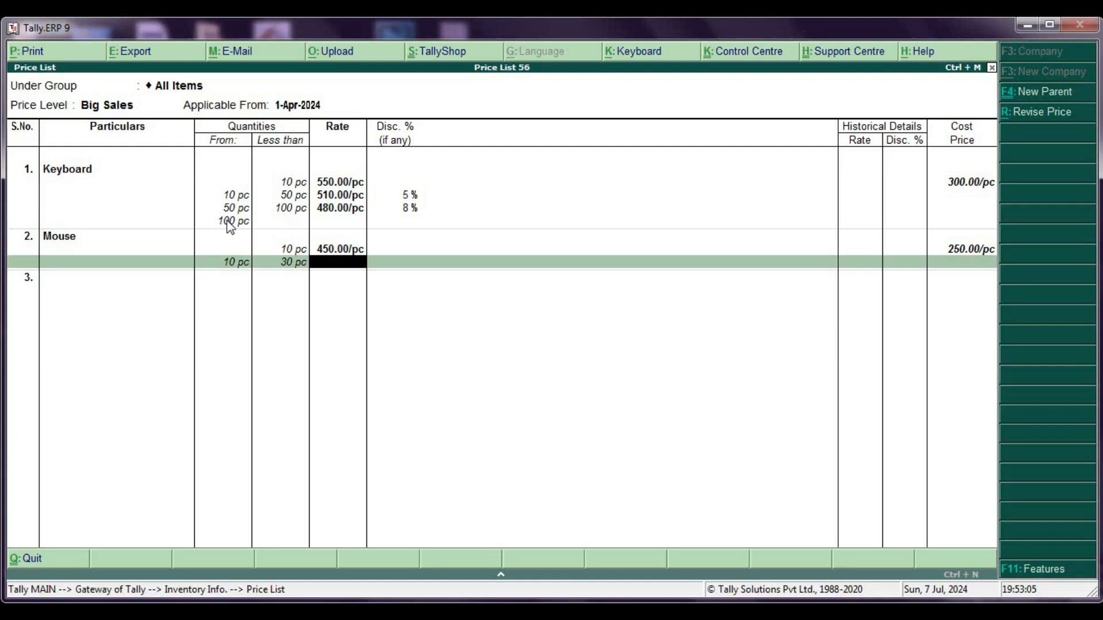
pyautogui.write('380')
pyautogui.press('Return')
pyautogui.write('5')
pyautogui.press('Return')
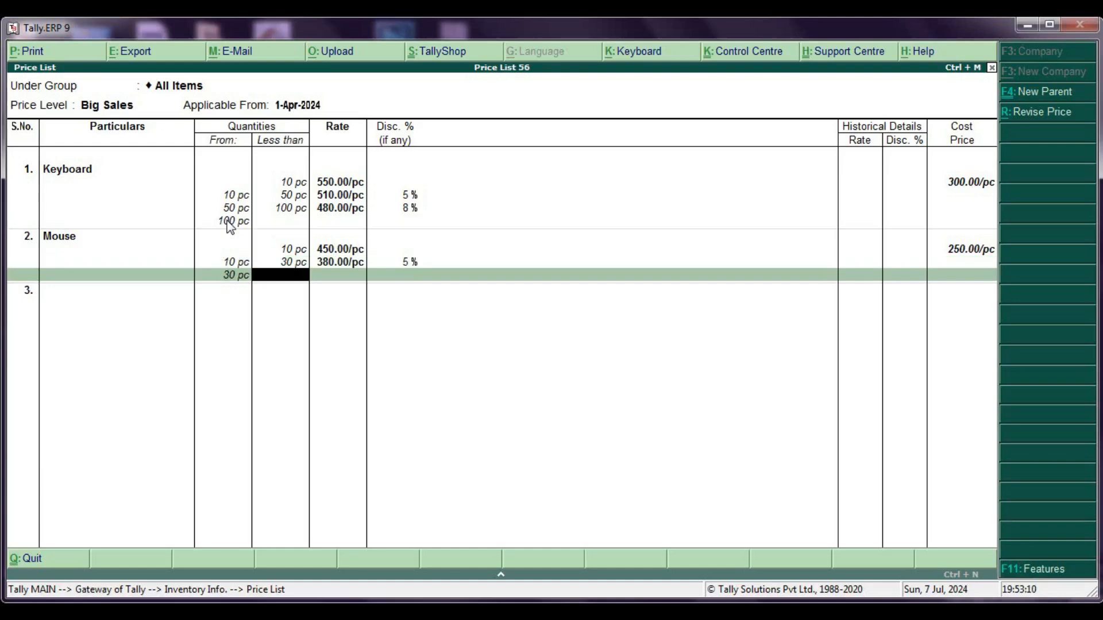
# Add a Mouse quantity tier from 30 to less than 50 pc at 320 per pc with an 8% discount.
pyautogui.write('70')
pyautogui.press('Return')
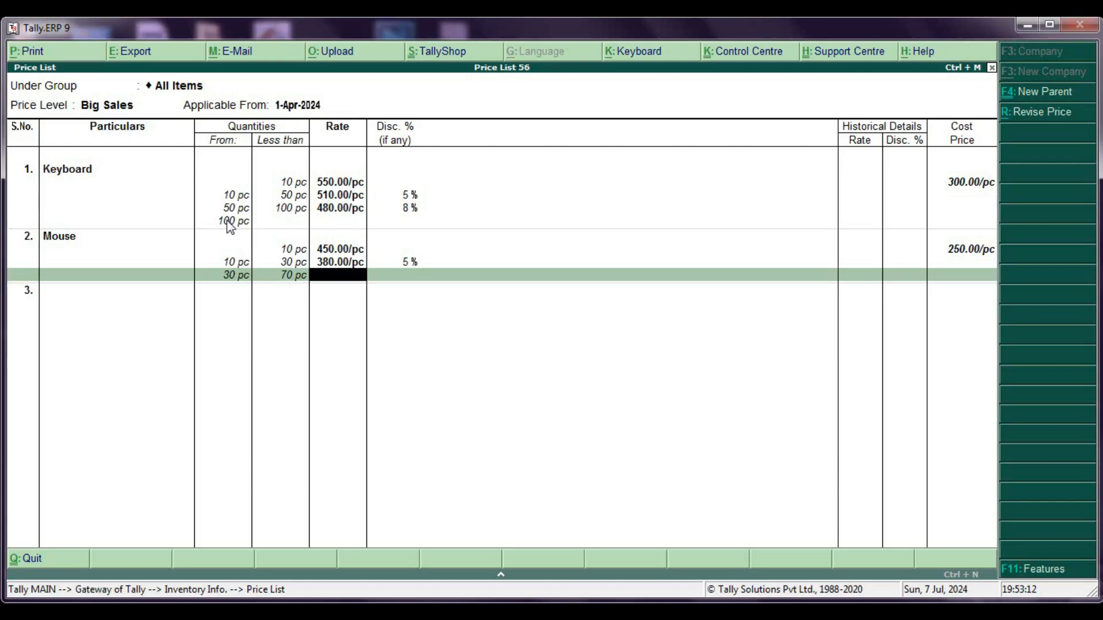
pyautogui.press('BackSpace')
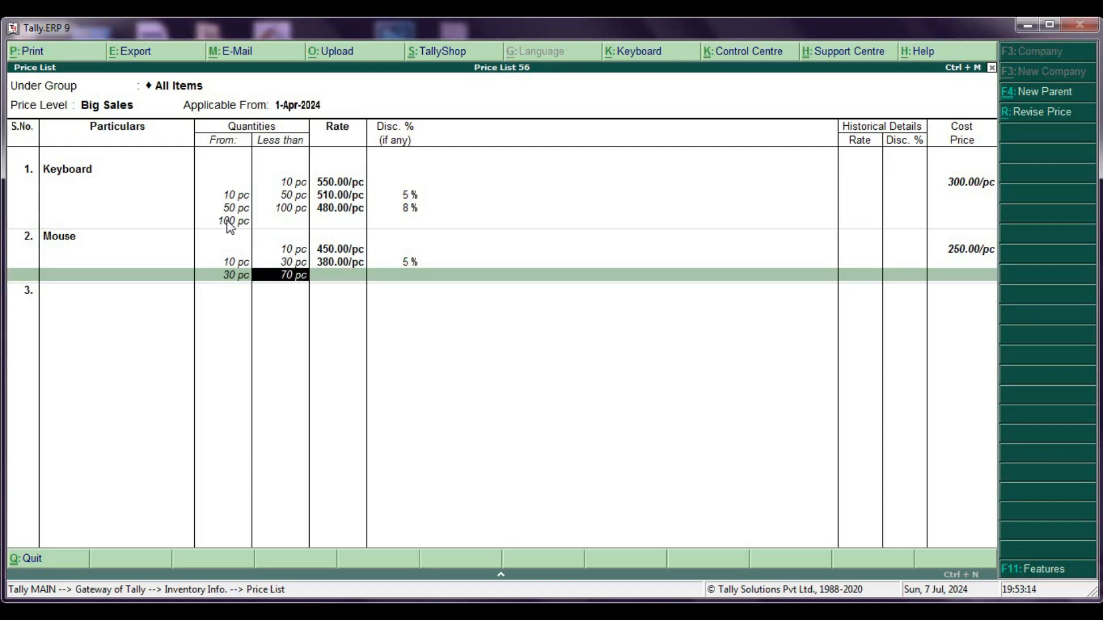
pyautogui.write('50')
pyautogui.press('Return')
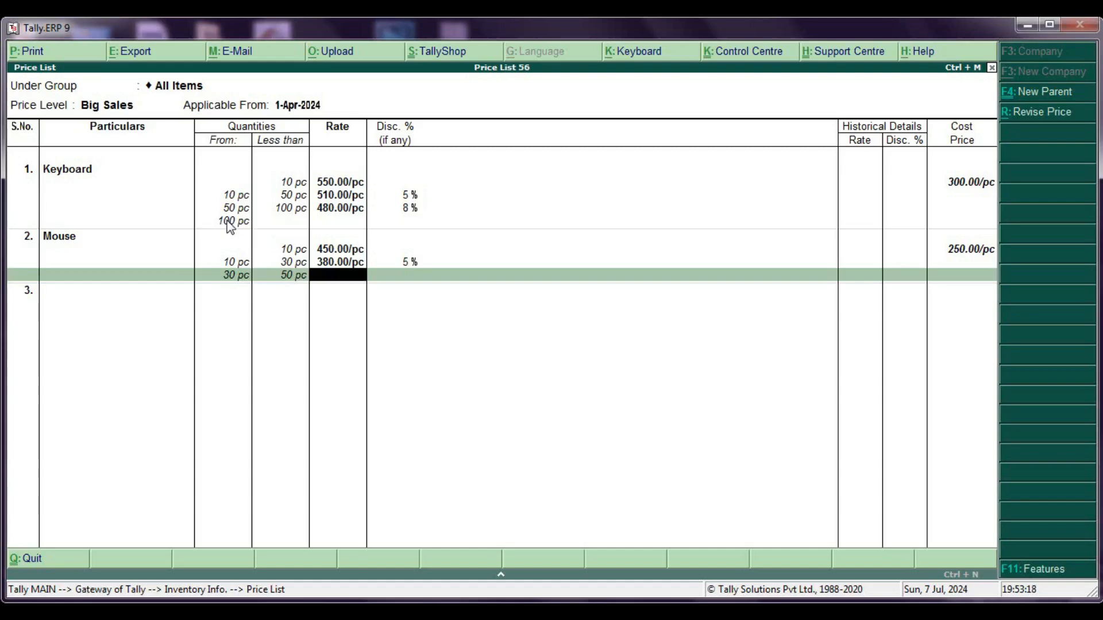
pyautogui.write('320')
pyautogui.press('Return')
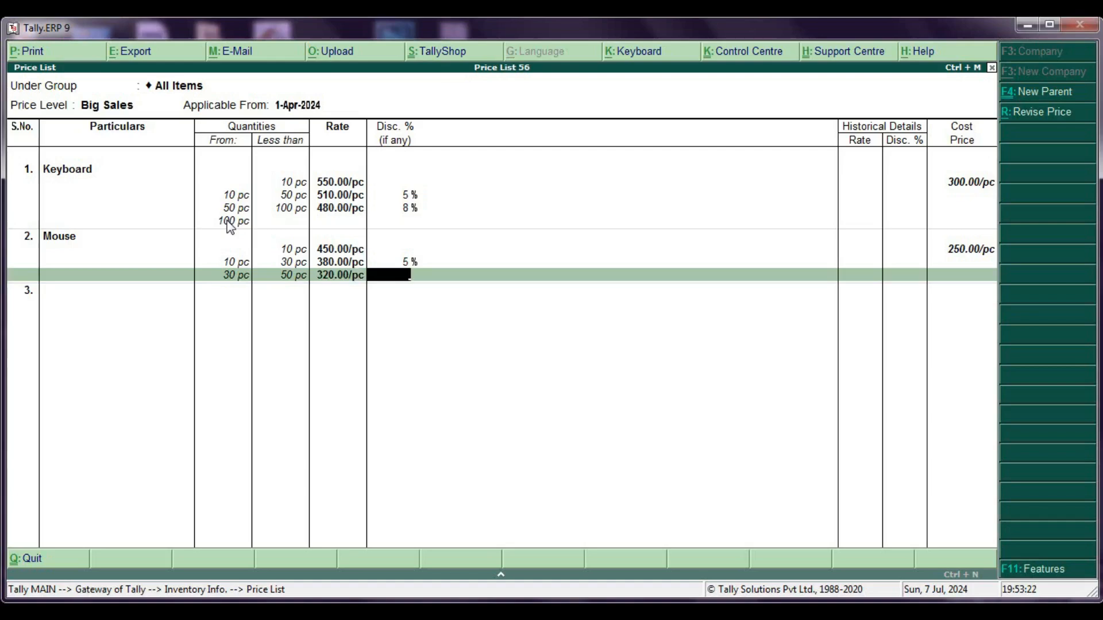
pyautogui.write('8')
pyautogui.press('Return')
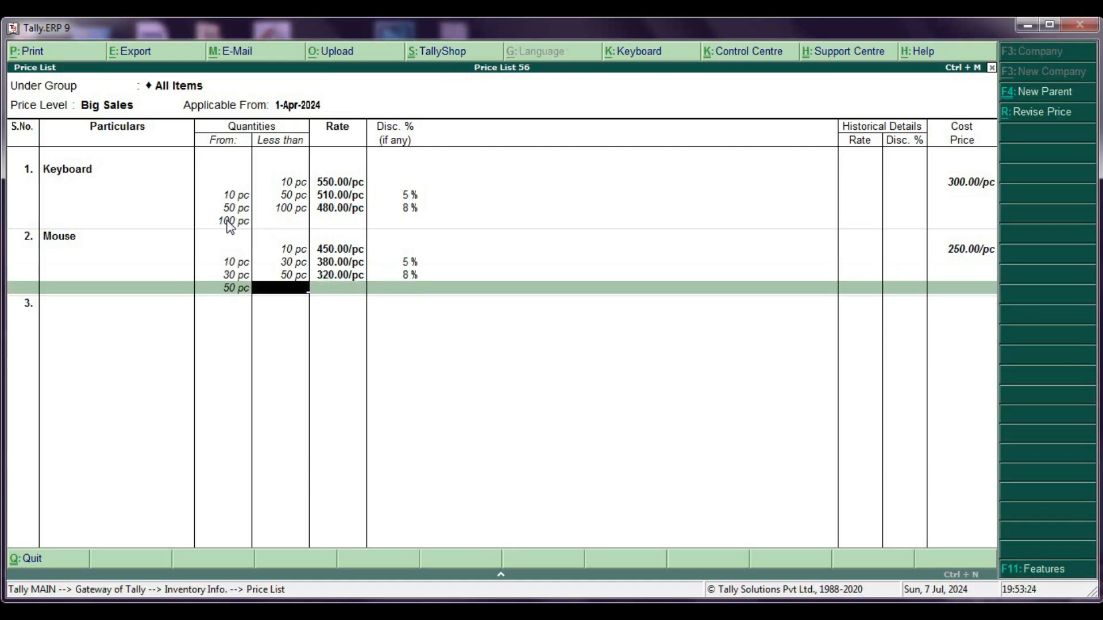
# Leave the Mouse tier from 50 pc empty, save the Big Sales price list, and return to the Gateway of Tally.
pyautogui.press('Return')
pyautogui.press('Return')
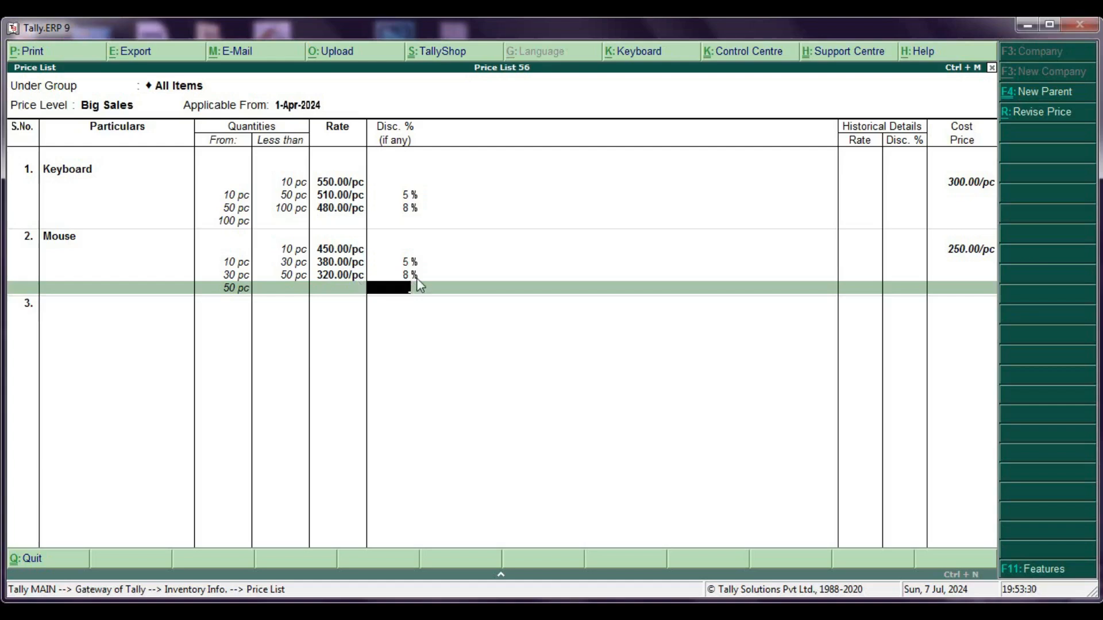
pyautogui.press('Return')
pyautogui.press('Return')
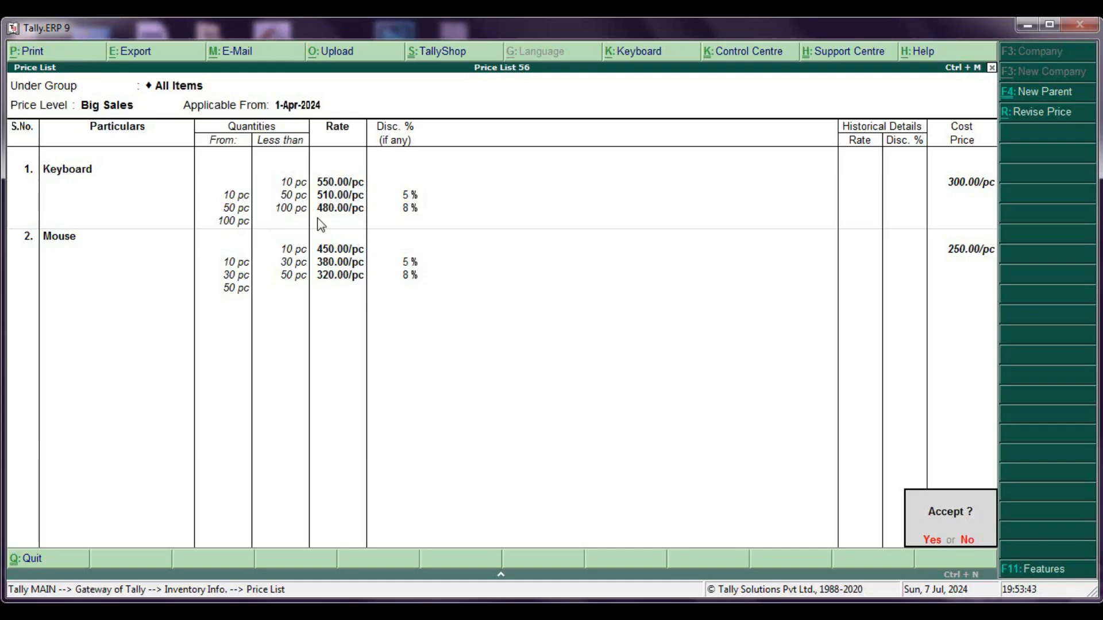
pyautogui.press('Return')
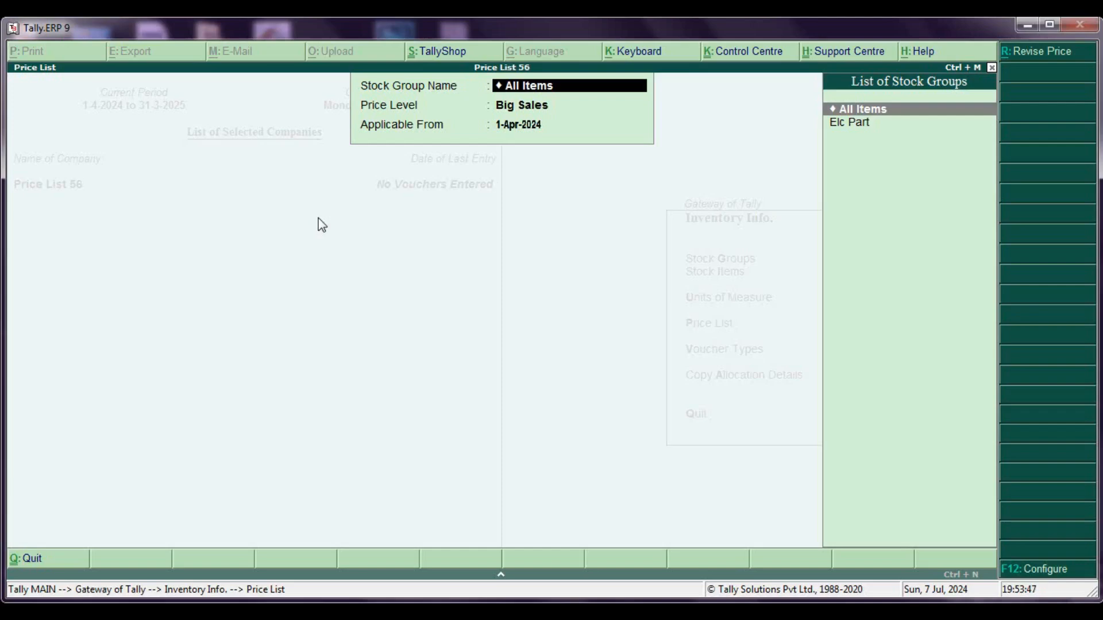
pyautogui.press('Escape')
pyautogui.press('Escape')
pyautogui.press('Escape')
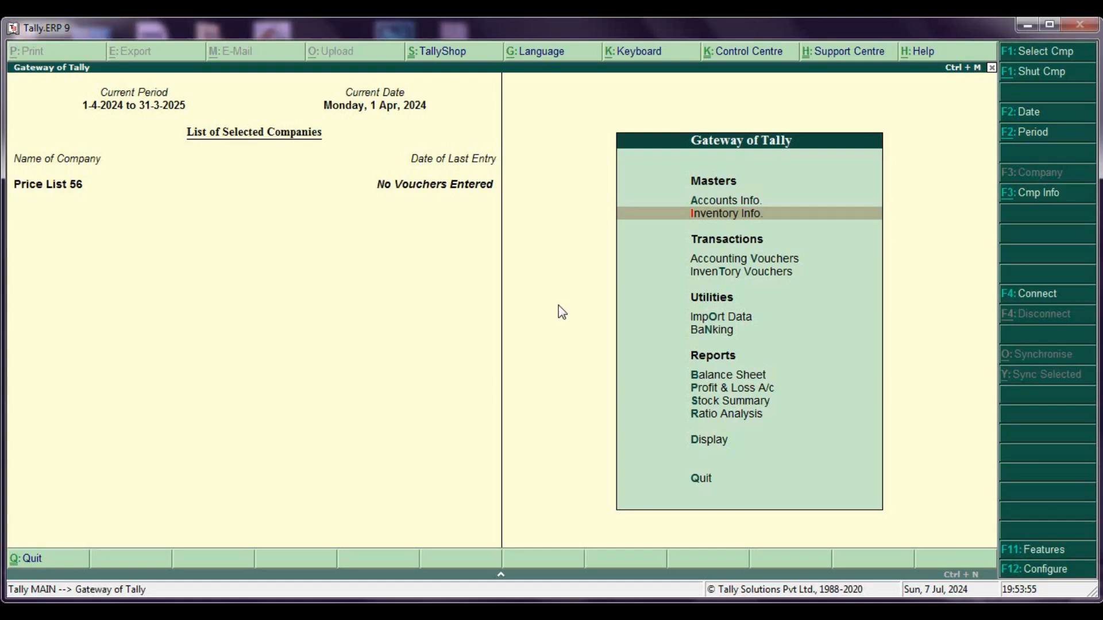
# View the company's Stock Summary report and return to the Gateway of Tally.
pyautogui.press('Down')
pyautogui.press('Down')
pyautogui.press('Down')
pyautogui.press('Down')
pyautogui.press('Down')
pyautogui.press('Down')
pyautogui.press('Down')
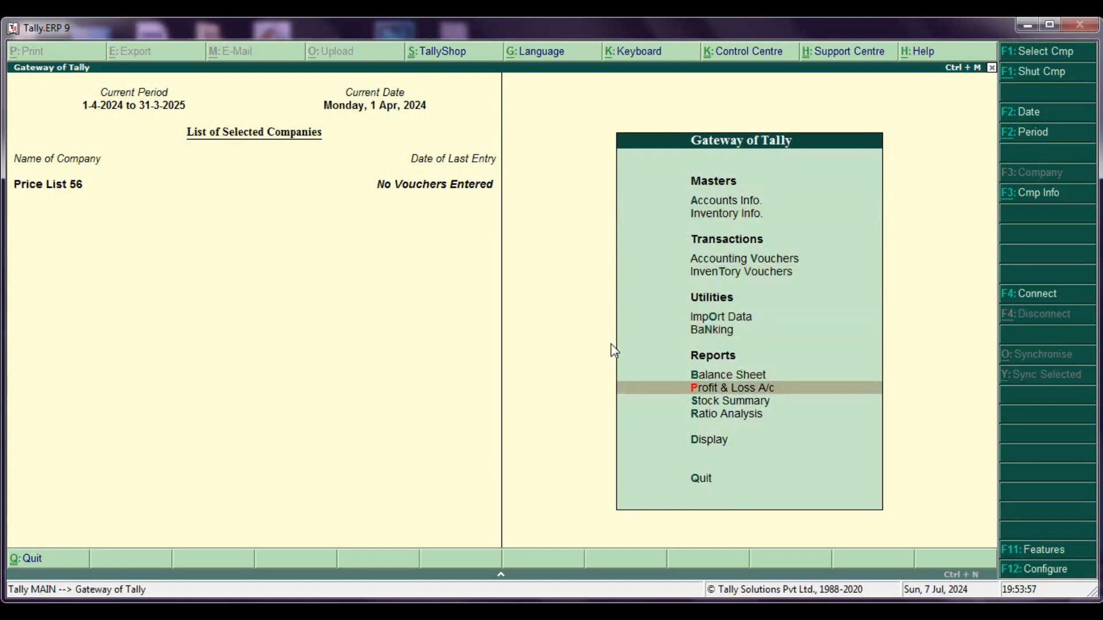
pyautogui.press('Return')
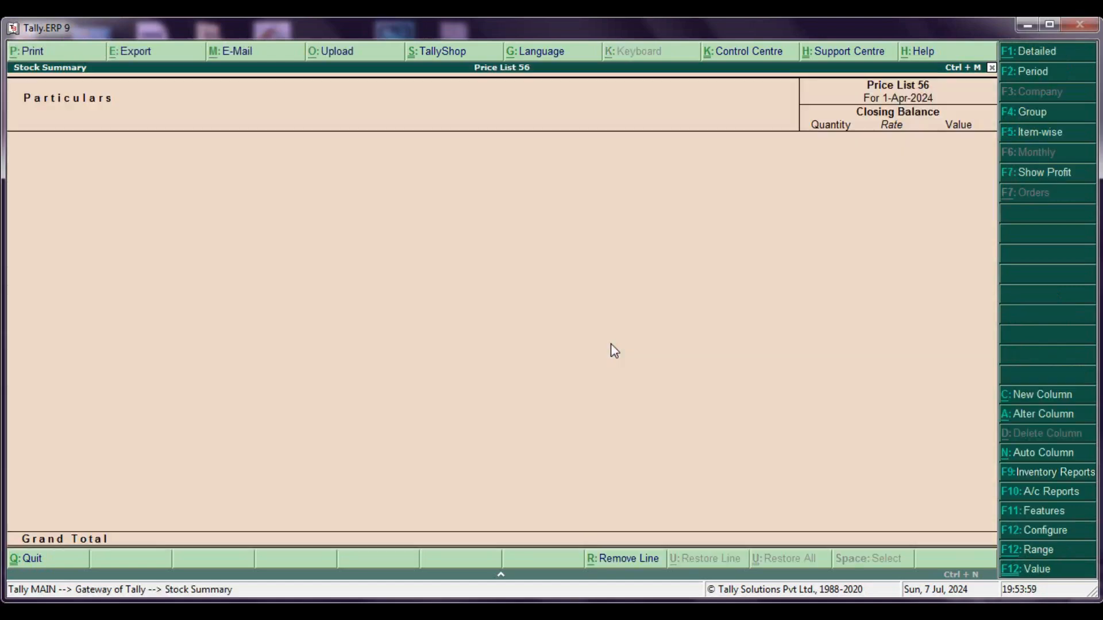
pyautogui.press('Escape')
# Start a purchase voucher with Cash as the party account, leaving the supplier invoice number blank.
pyautogui.press('Up')
pyautogui.press('Up')
pyautogui.press('Up')
pyautogui.press('Up')
pyautogui.press('Up')
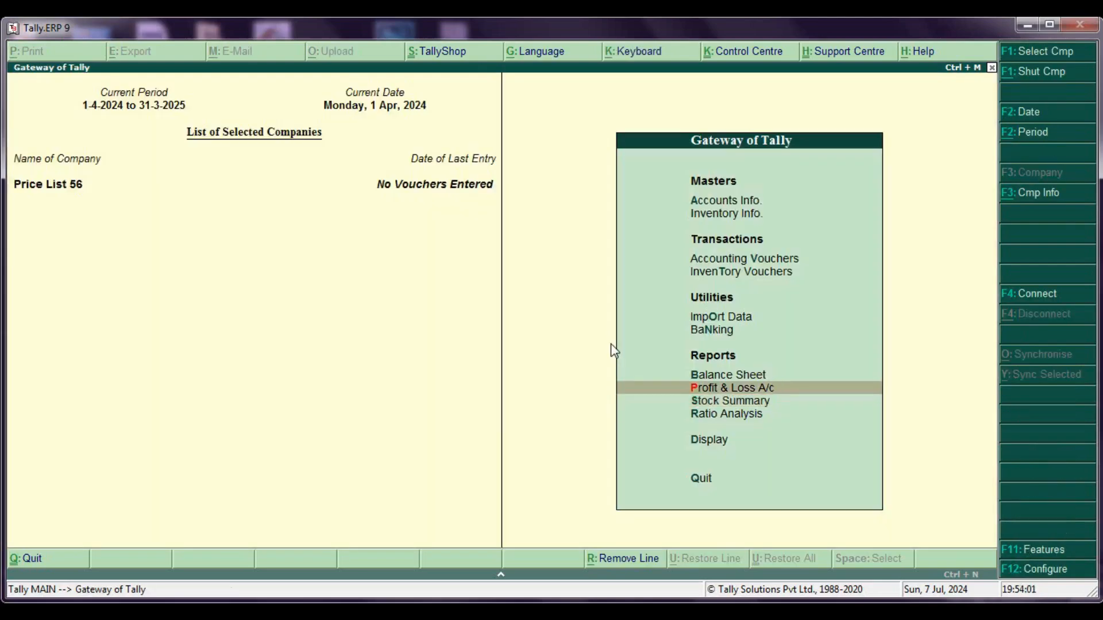
pyautogui.press('Up')
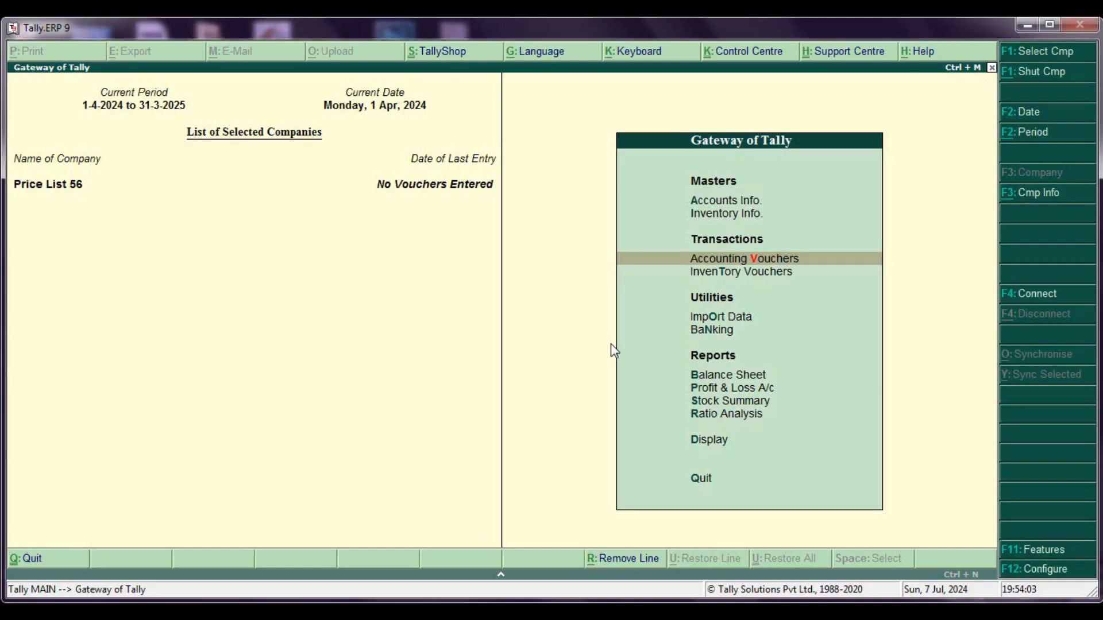
pyautogui.press('Down')
pyautogui.press('Return')
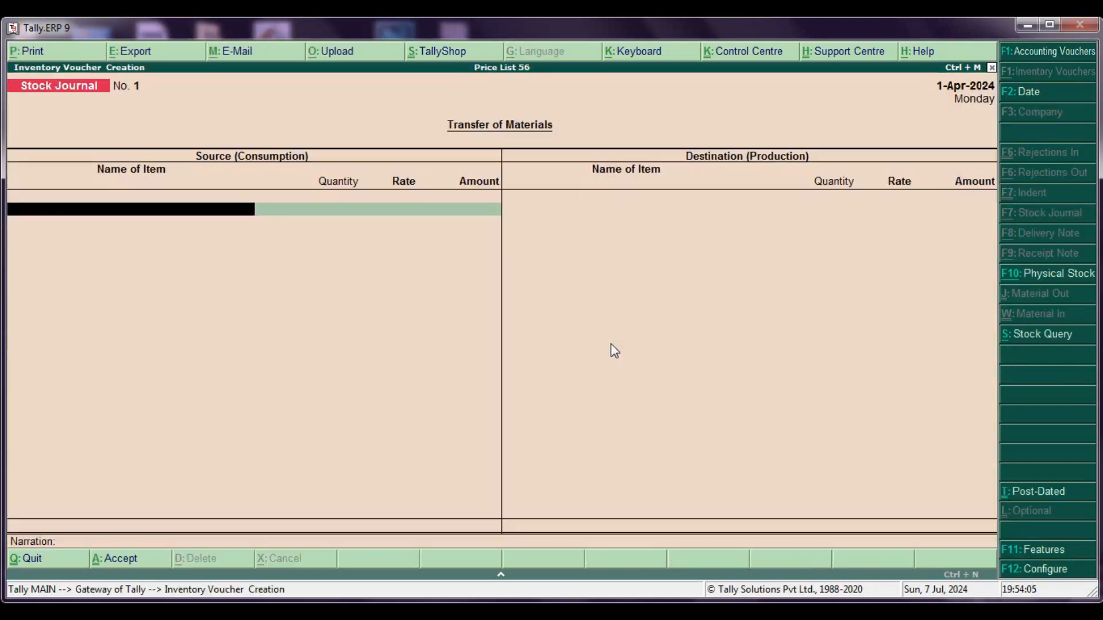
pyautogui.press('F9')
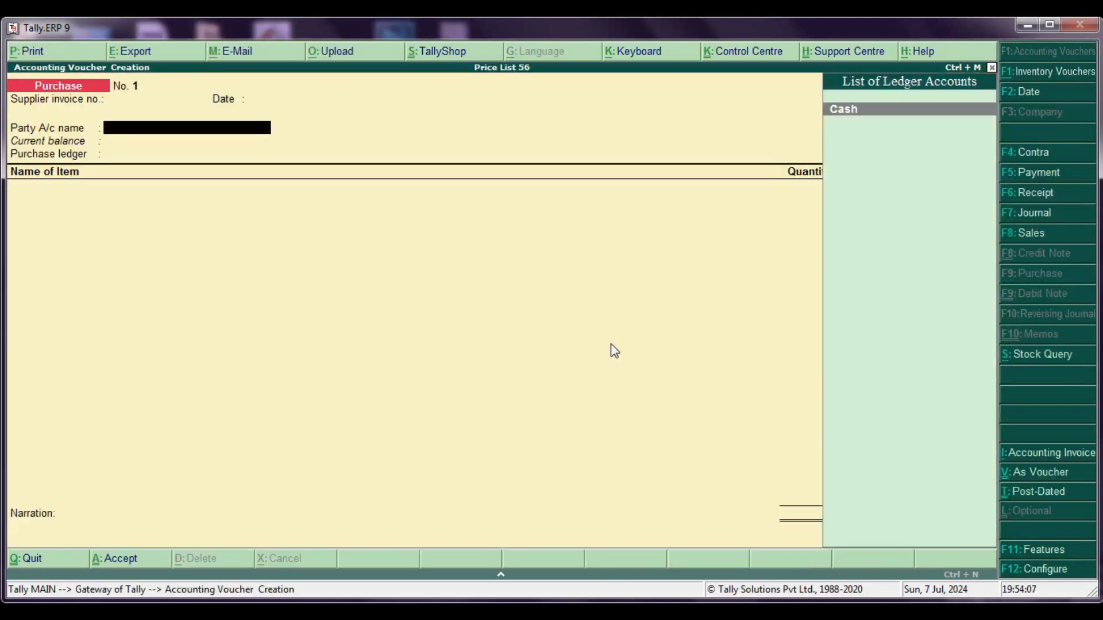
pyautogui.press('Return')
pyautogui.hotkey('ctrl', 'a')
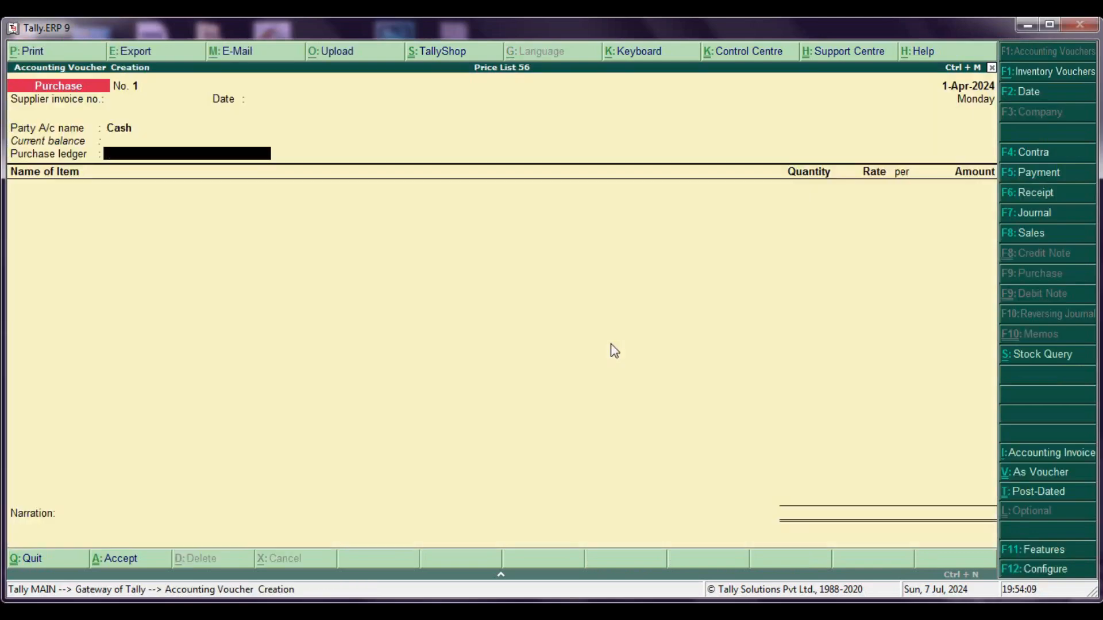
# Create a Purchase ledger under Purchase Accounts with inventory values affected, and use it as the voucher's purchase ledger.
pyautogui.hotkey('alt', 'c')
pyautogui.write('P')
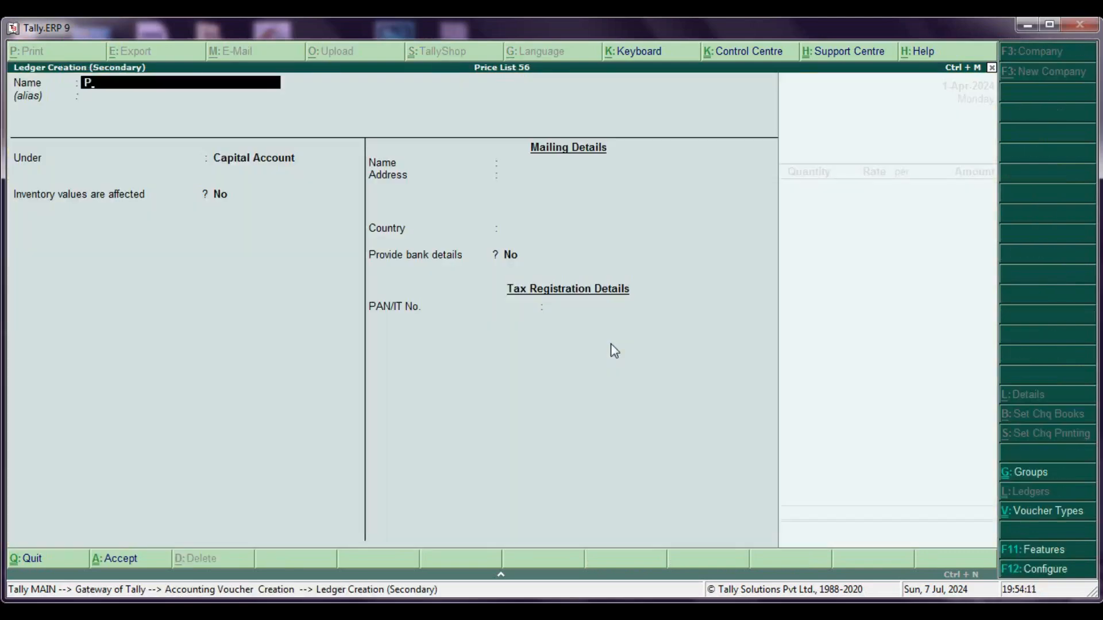
pyautogui.write('urchase')
pyautogui.press('Return')
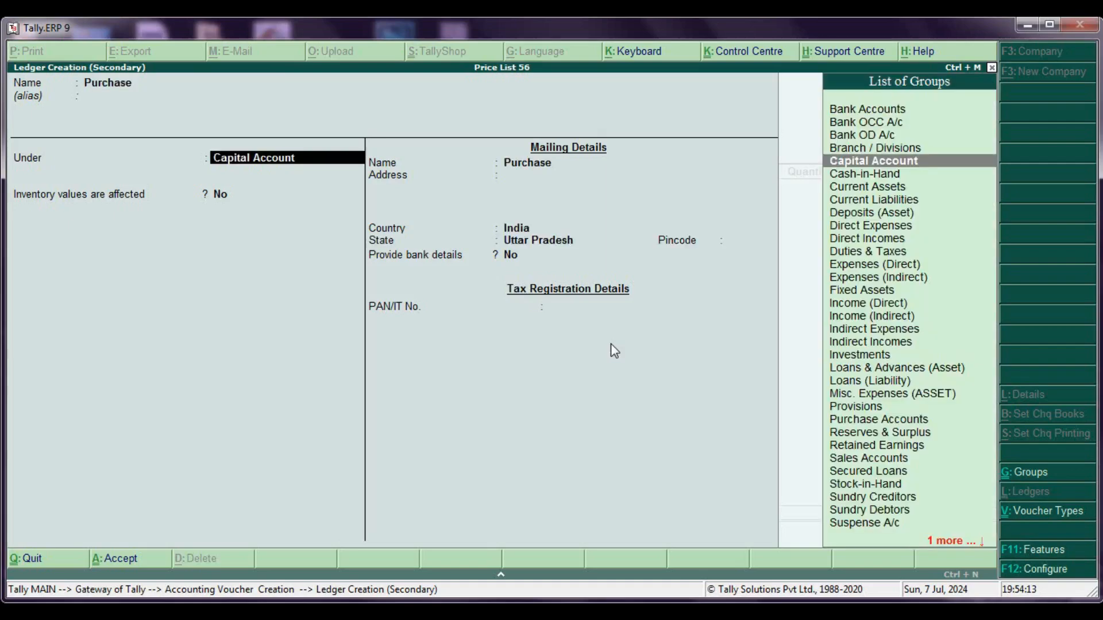
pyautogui.write('p')
pyautogui.press('Return')
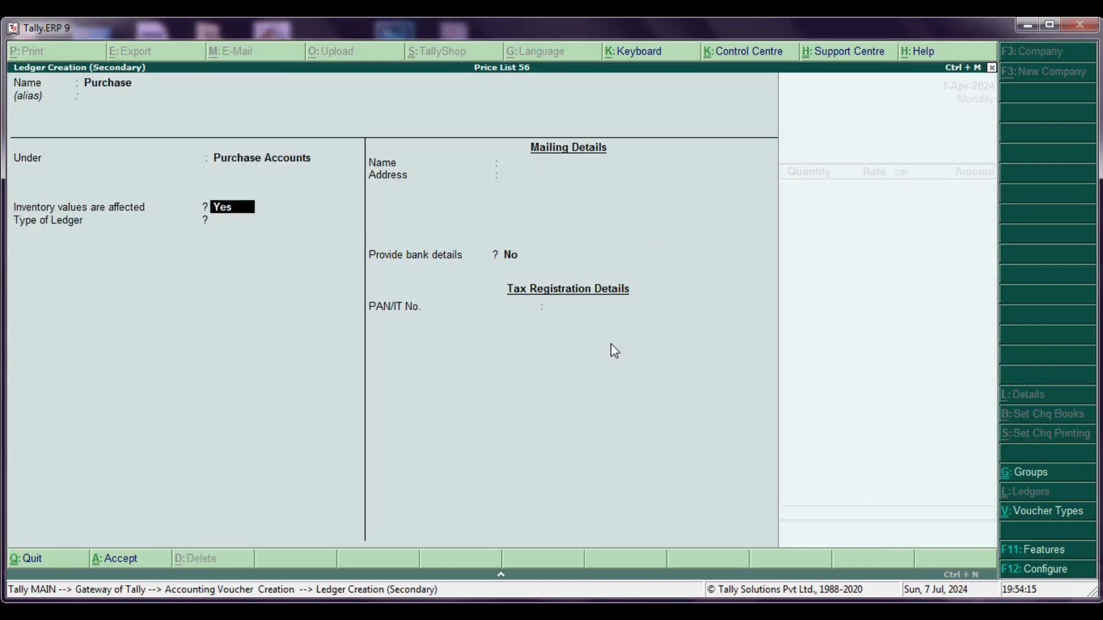
pyautogui.hotkey('ctrl', 'a')
# Add 200 pc of Keyboard at 300 per pc to the purchase voucher.
pyautogui.write('k')
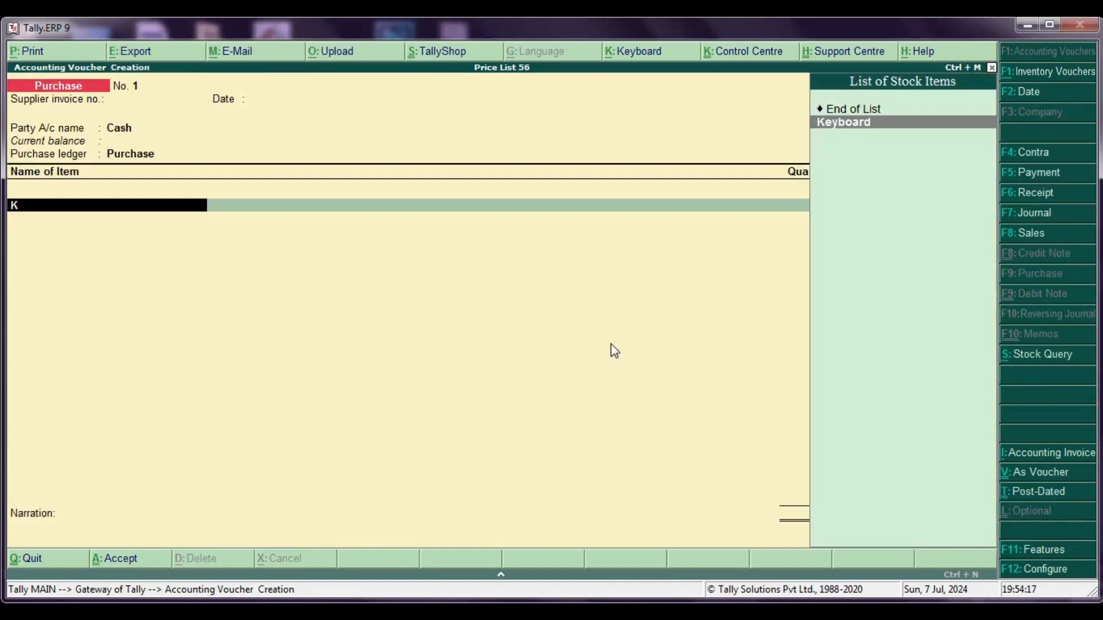
pyautogui.press('Return')
pyautogui.write('200')
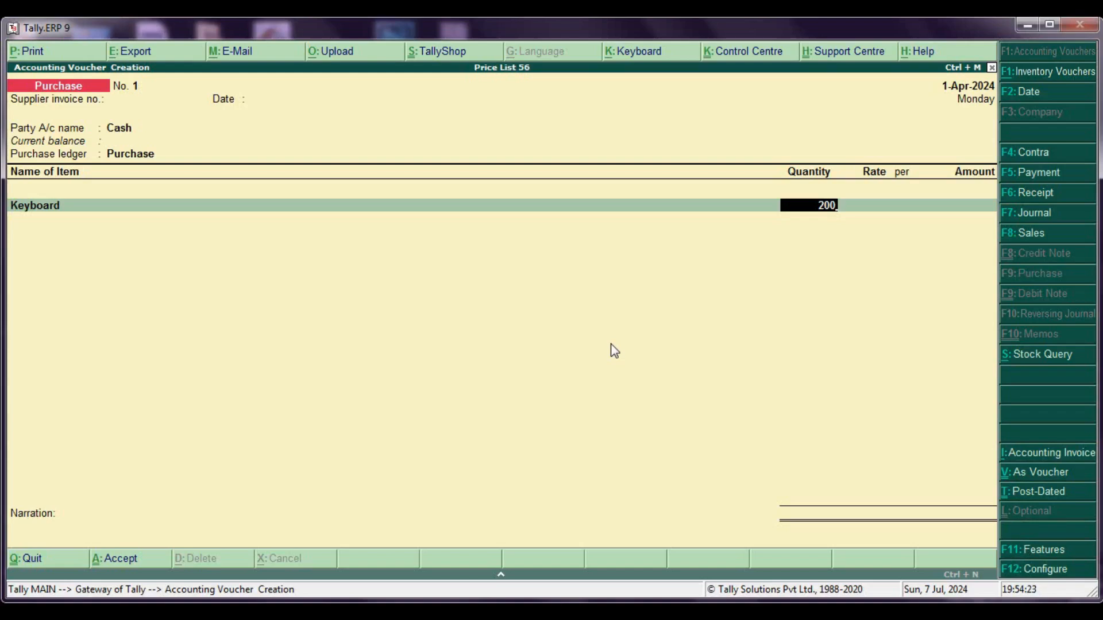
pyautogui.press('Return')
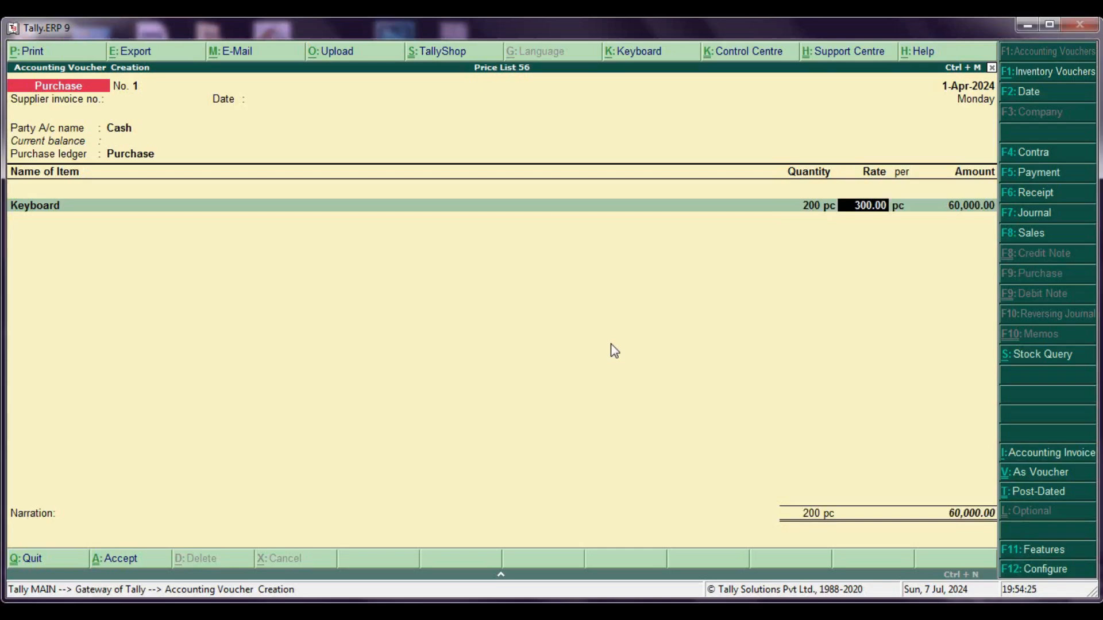
pyautogui.press('Return')
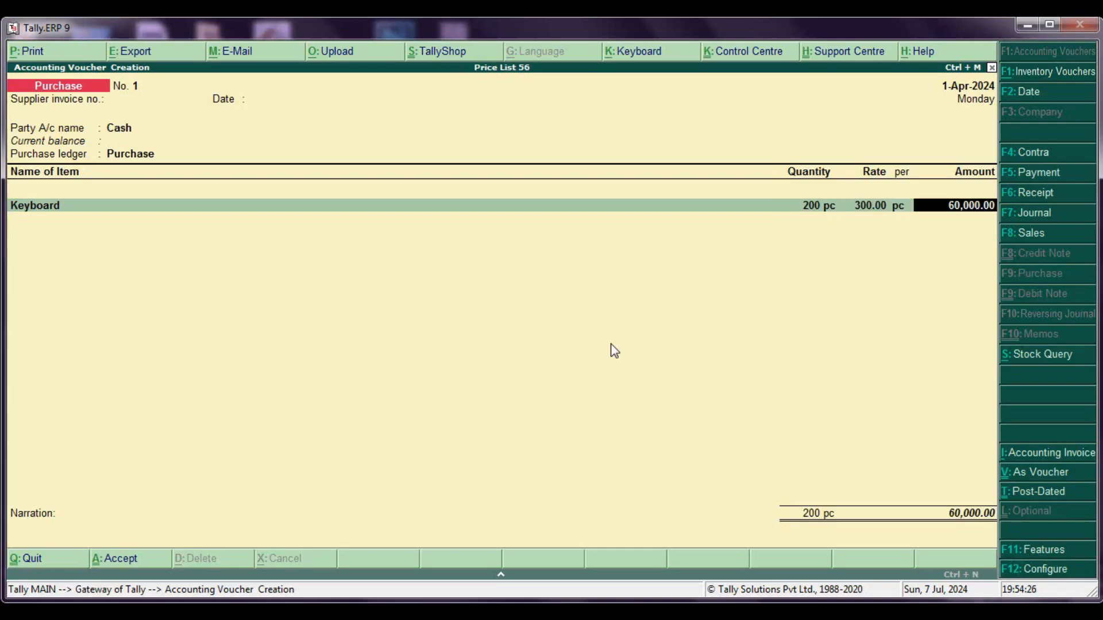
pyautogui.press('Return')
# Add 200 pc of Mouse at 250 per pc, end the item list, and save the purchase voucher without a narration.
pyautogui.write('M')
pyautogui.press('Return')
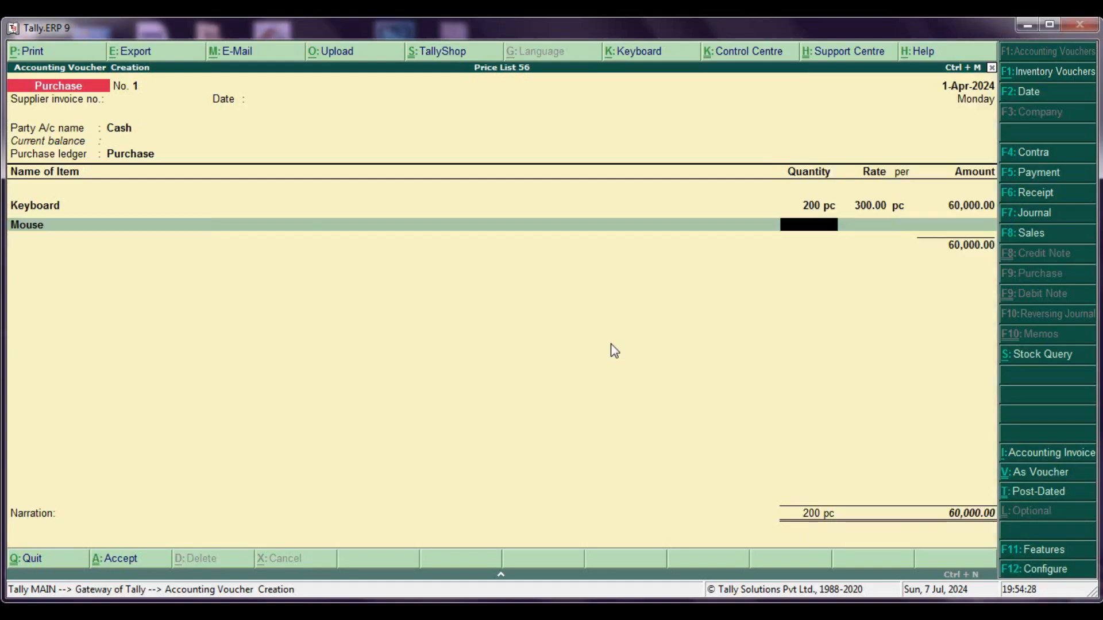
pyautogui.write('200')
pyautogui.press('Return')
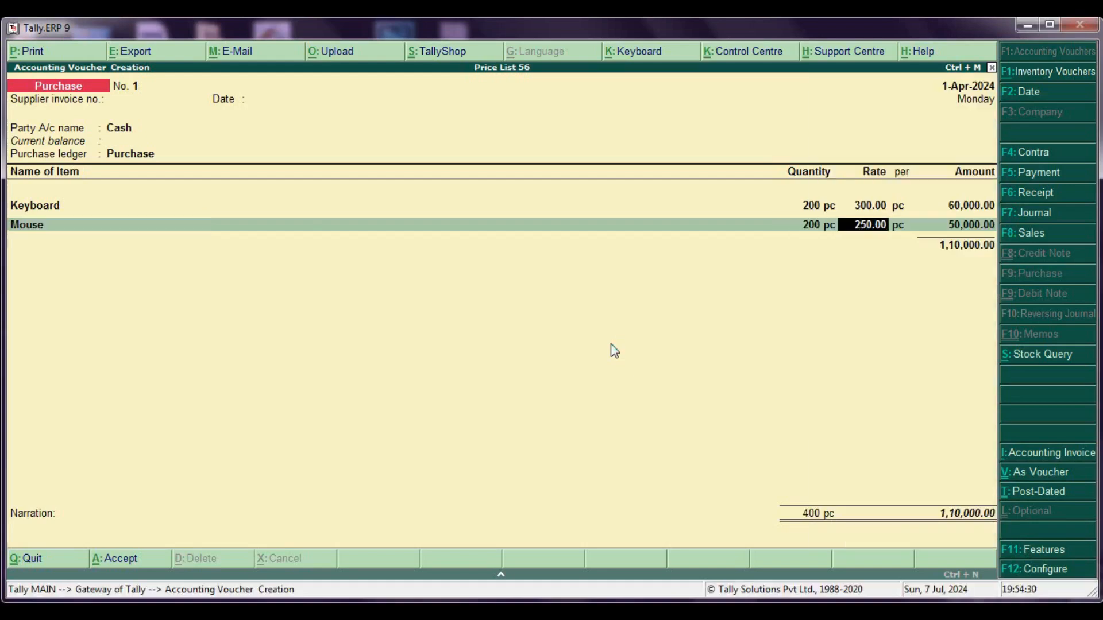
pyautogui.press('Return')
pyautogui.press('Return')
pyautogui.press('Return')
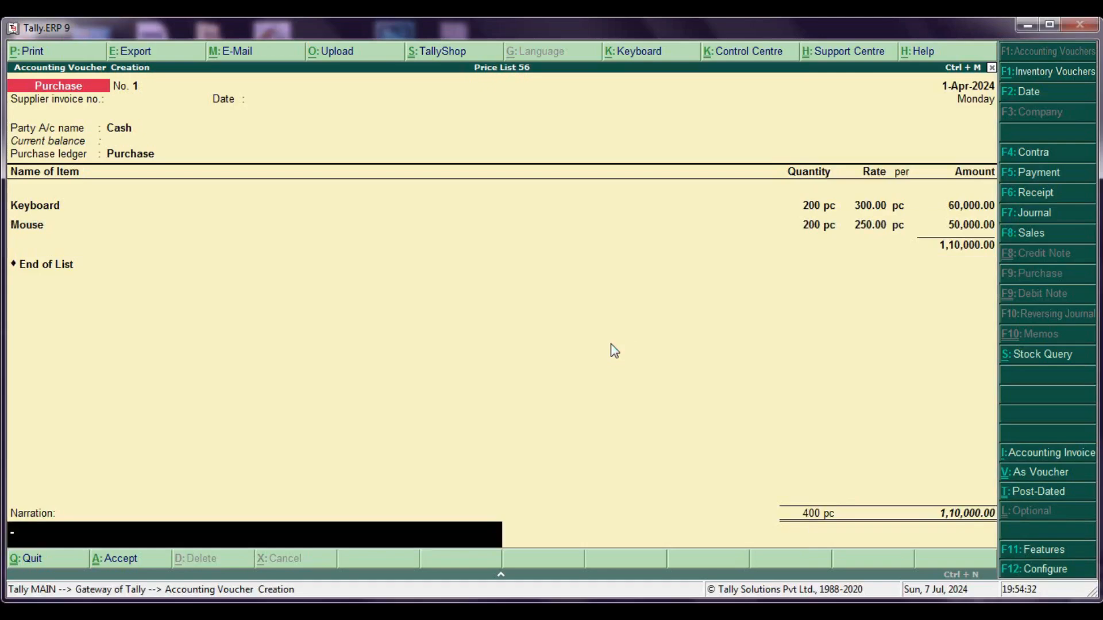
pyautogui.press('Return')
pyautogui.press('Return')
# Start a new sales voucher with a blank reference number.
pyautogui.hotkey('alt', 'F7')
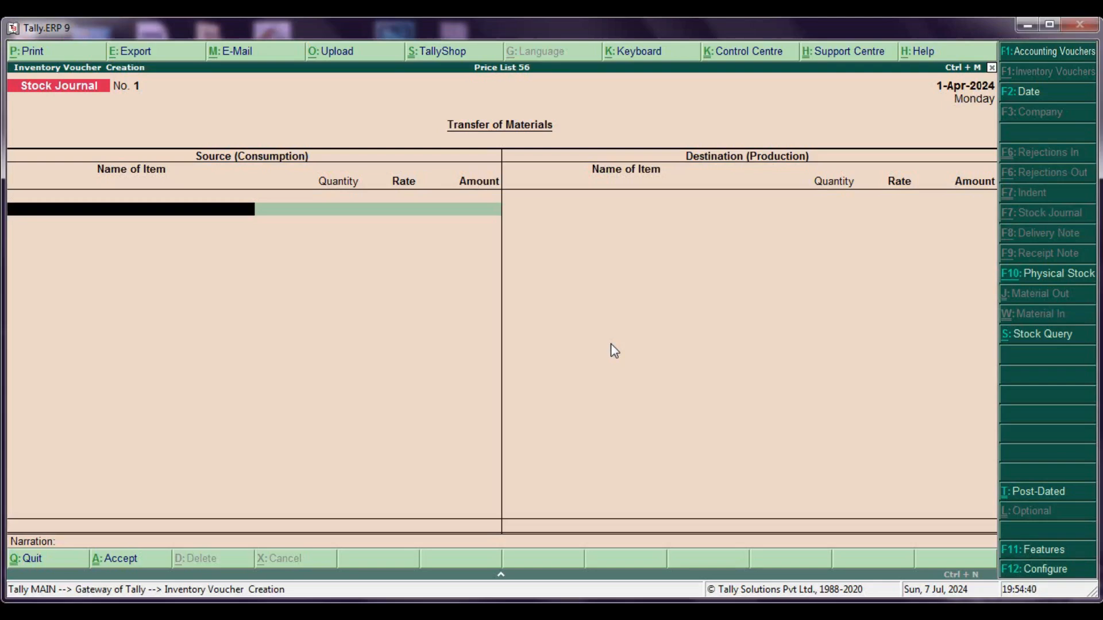
pyautogui.press('F1')
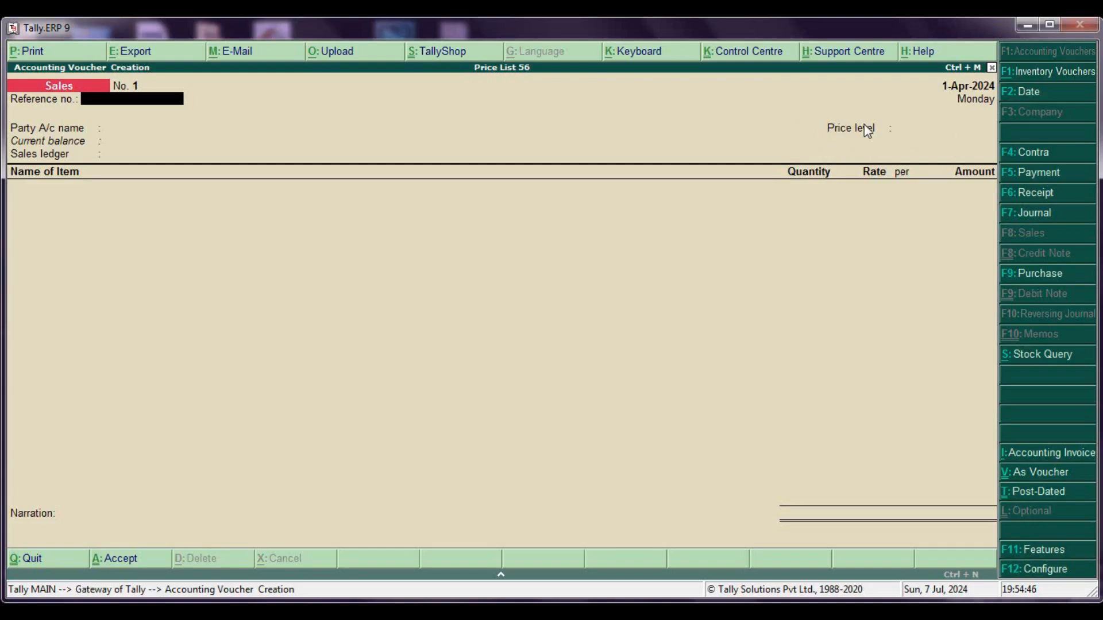
pyautogui.press('Return')
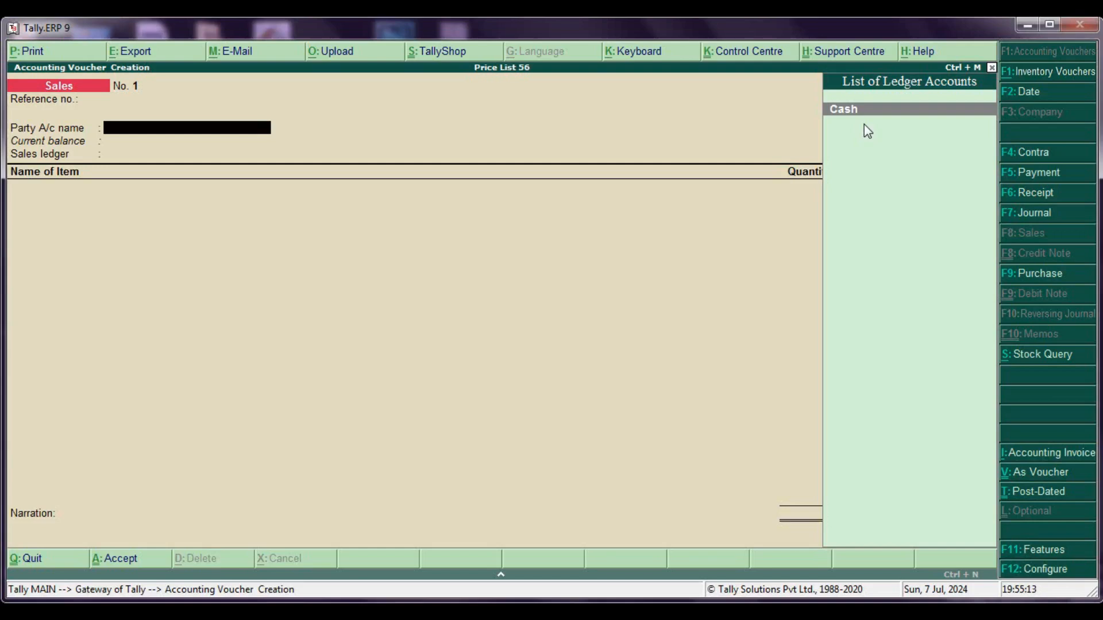
# Create the customer's ledger under Sundry Debtors with pricing level Not Applicable, and accept it as the sales party with blank despatch and order details.
pyautogui.hotkey('alt', 'c')
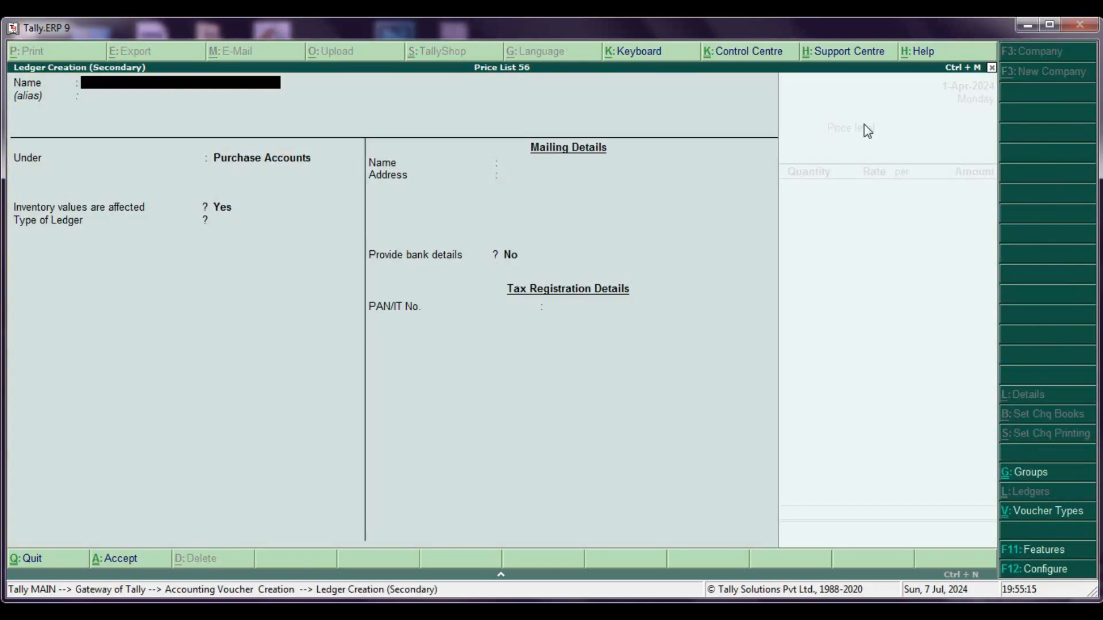
pyautogui.write('Rohan')
pyautogui.press('Return')
pyautogui.write('S')
pyautogui.press('Down')
pyautogui.press('Down')
pyautogui.press('Down')
pyautogui.press('Down')
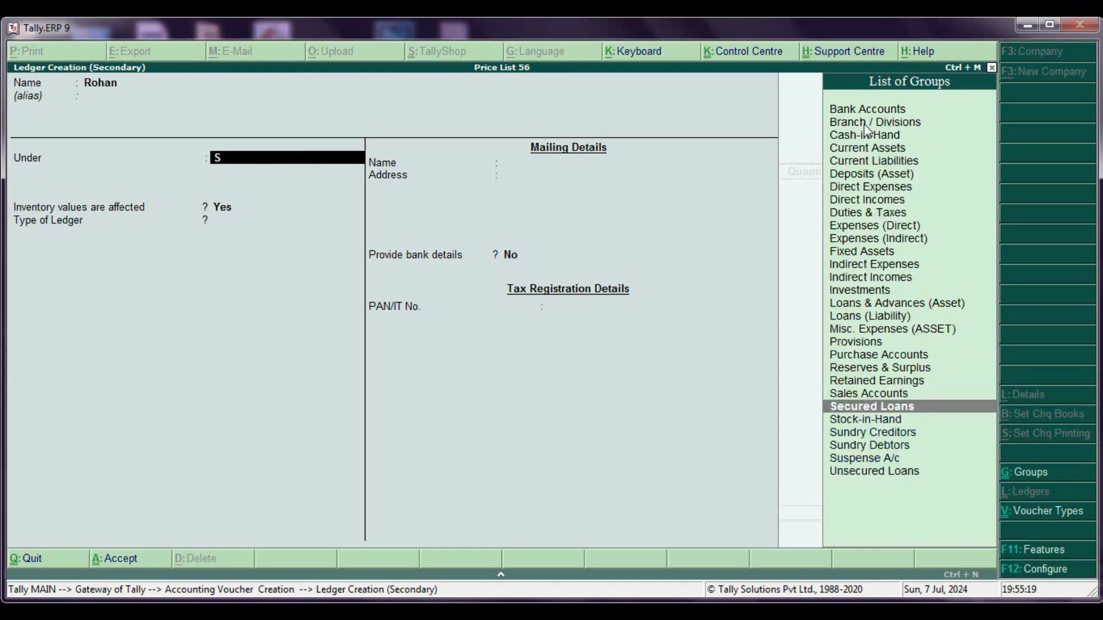
pyautogui.press('Return')
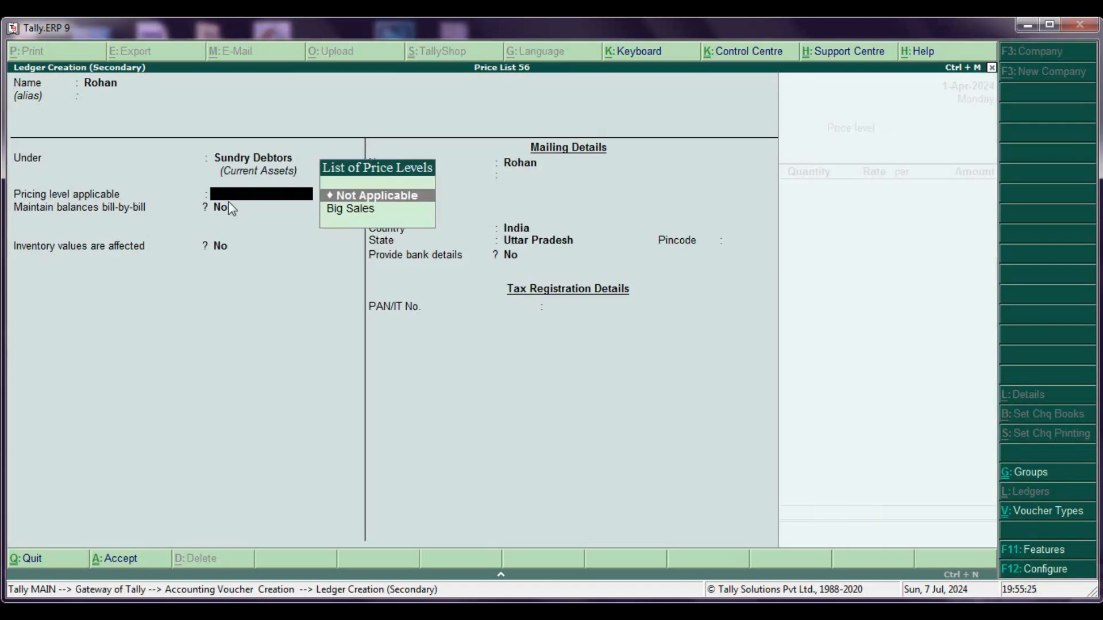
pyautogui.press('Return')
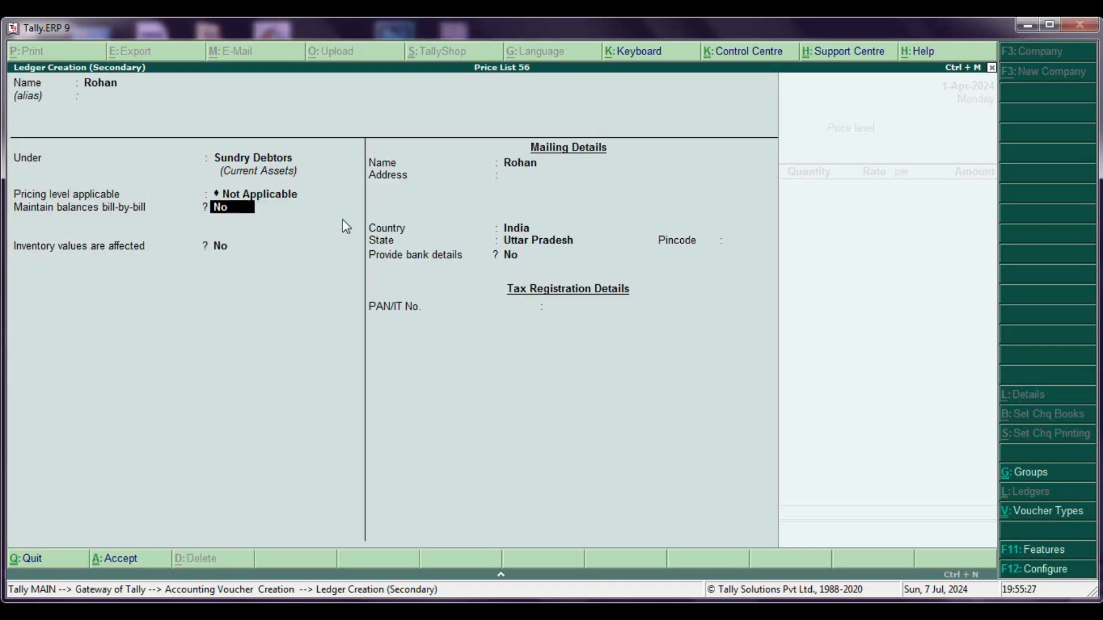
pyautogui.hotkey('ctrl', 'a')
pyautogui.press('Return')
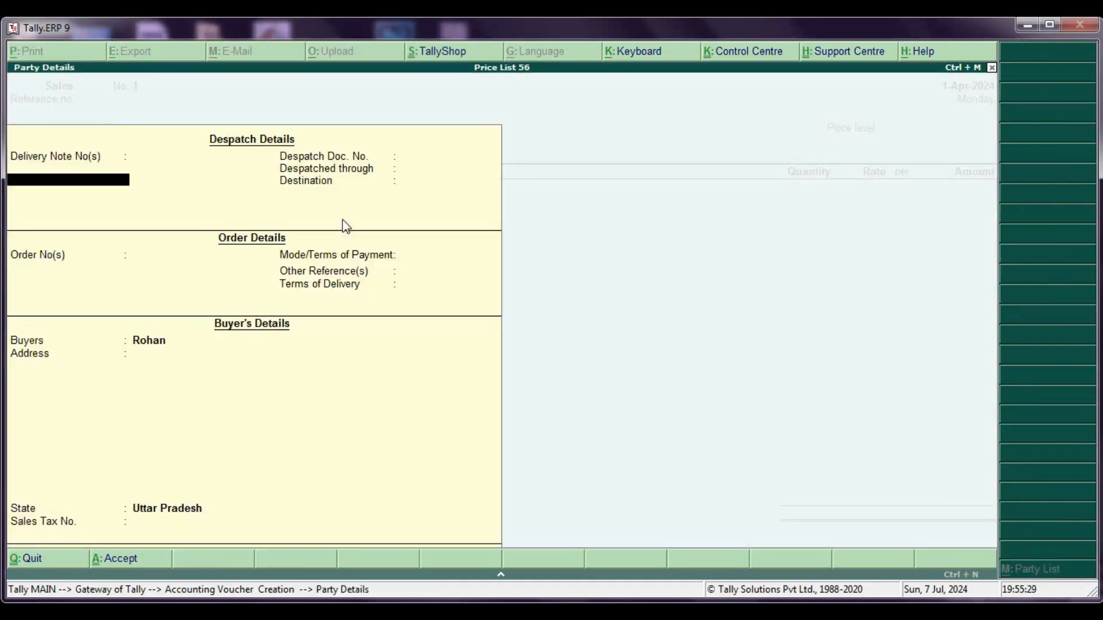
pyautogui.hotkey('ctrl', 'a')
# Set the sales voucher's price level to Big Sales.
pyautogui.press('Down')
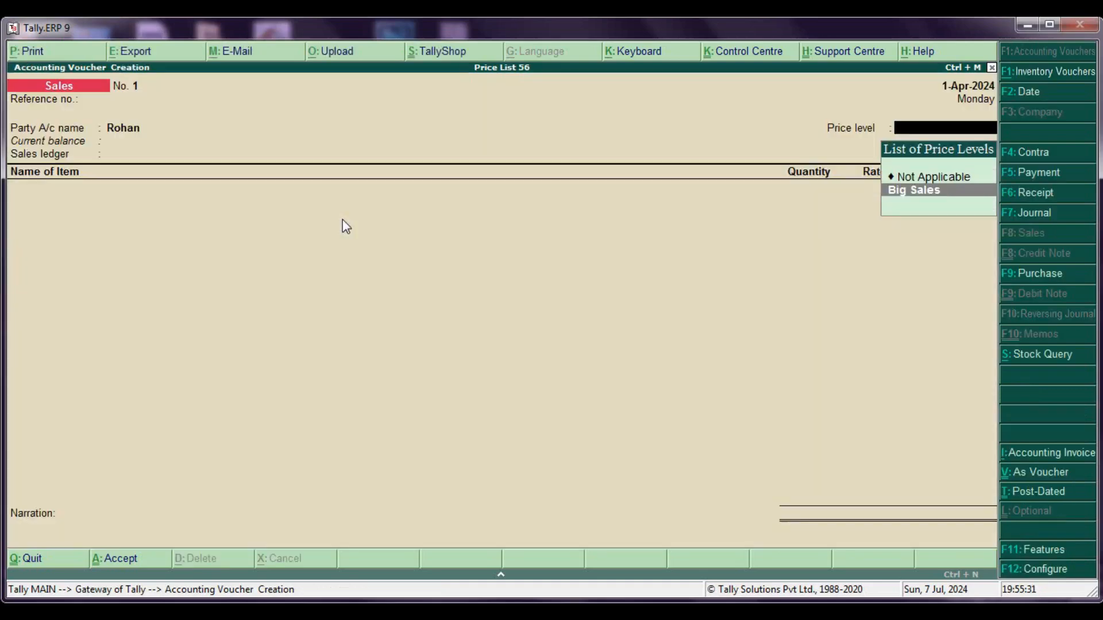
pyautogui.press('Up')
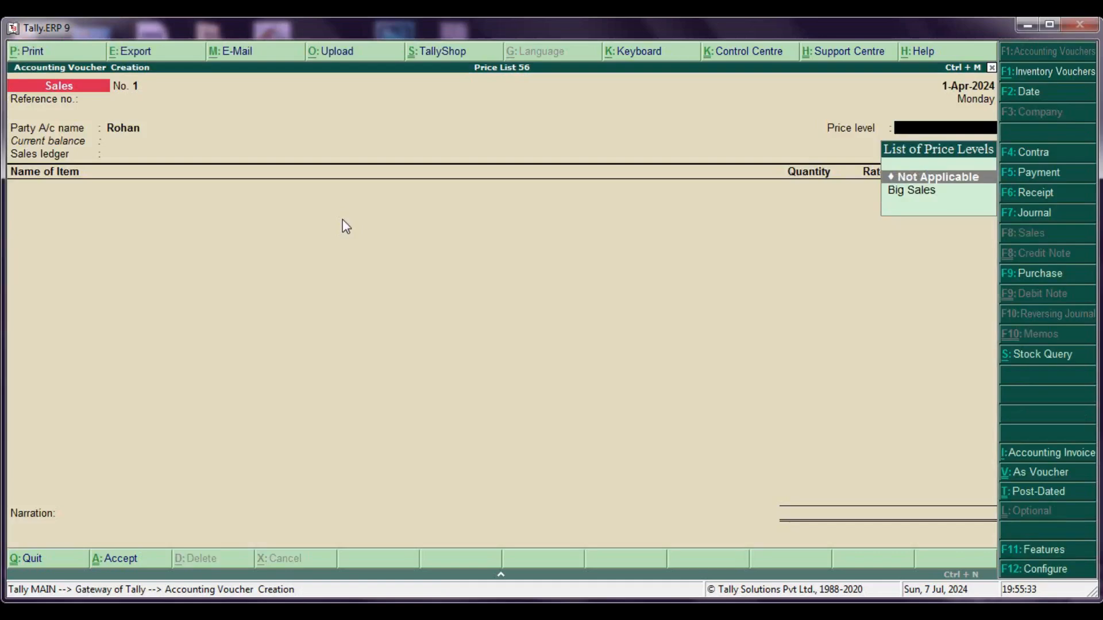
pyautogui.press('Down')
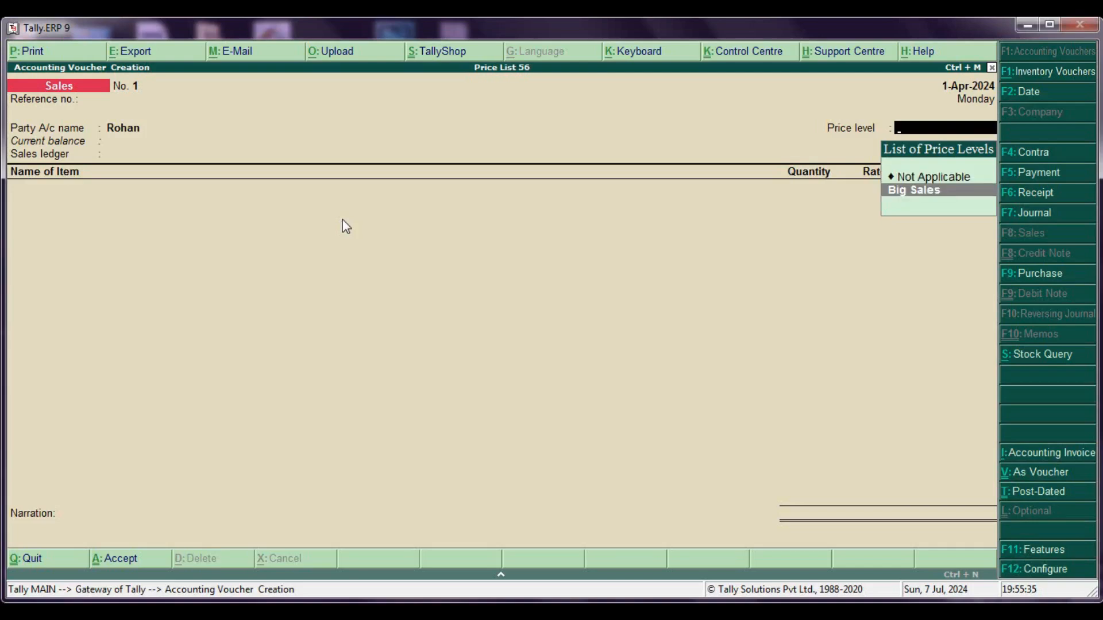
pyautogui.press('Return')
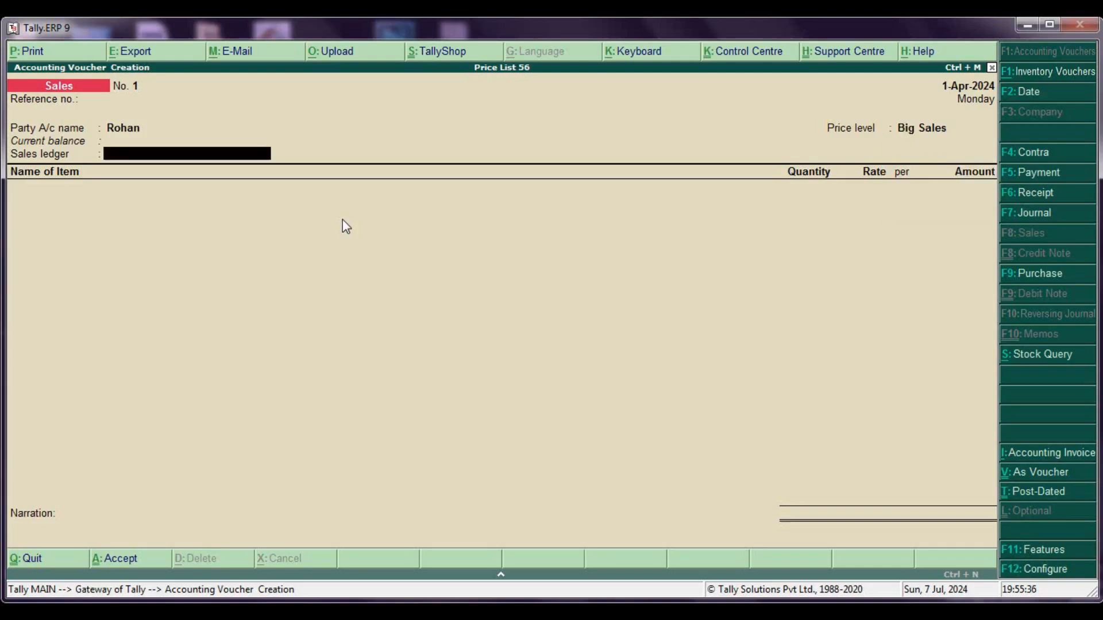
# Change the sales voucher's price level to Not Applicable.
pyautogui.press('BackSpace')
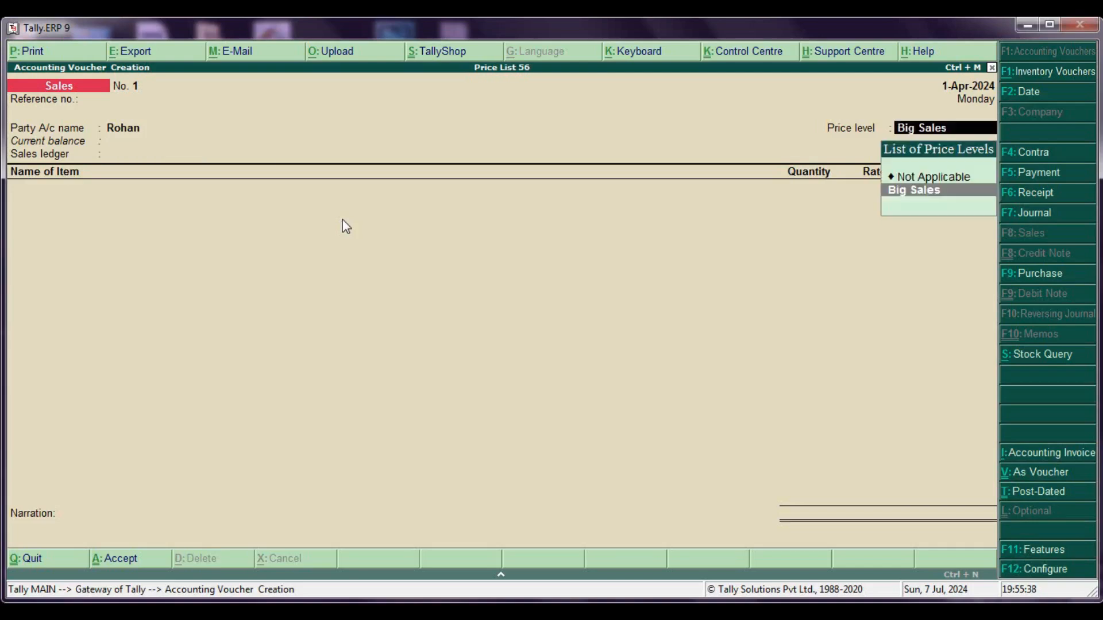
pyautogui.press('Up')
pyautogui.press('Return')
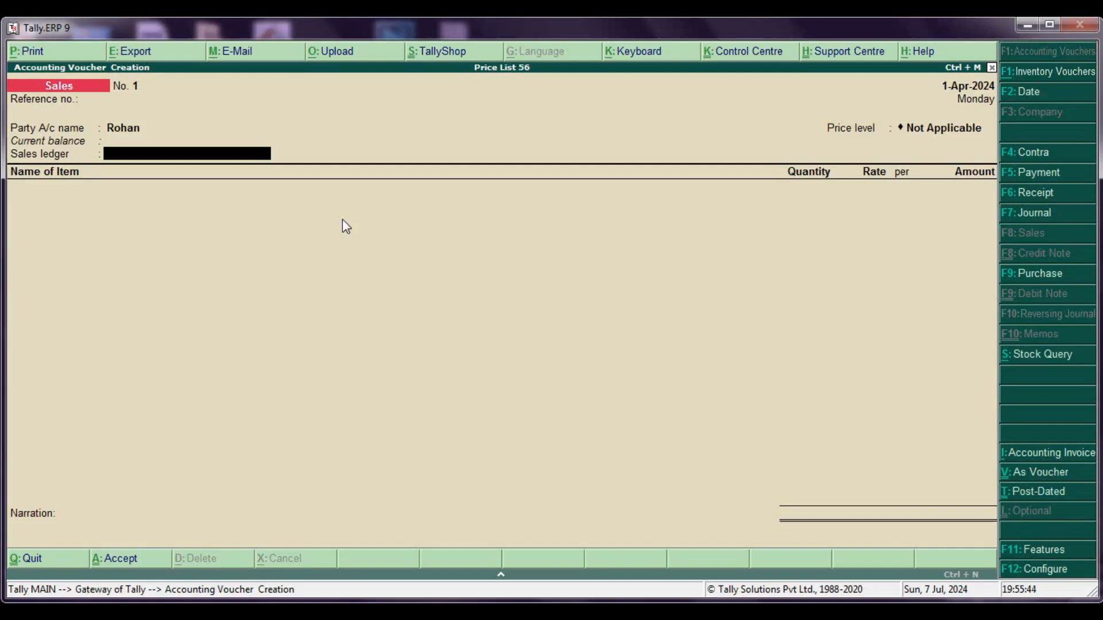
# Switch the sales voucher's price level from Not Applicable back to Big Sales.
pyautogui.press('Return')
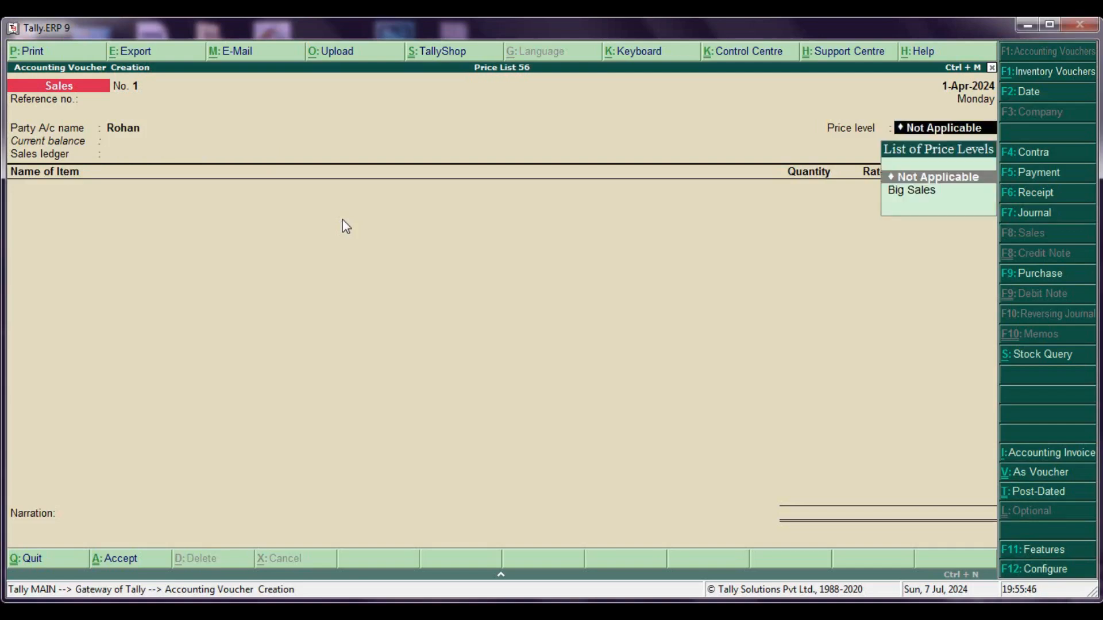
pyautogui.press('Down')
pyautogui.press('Return')
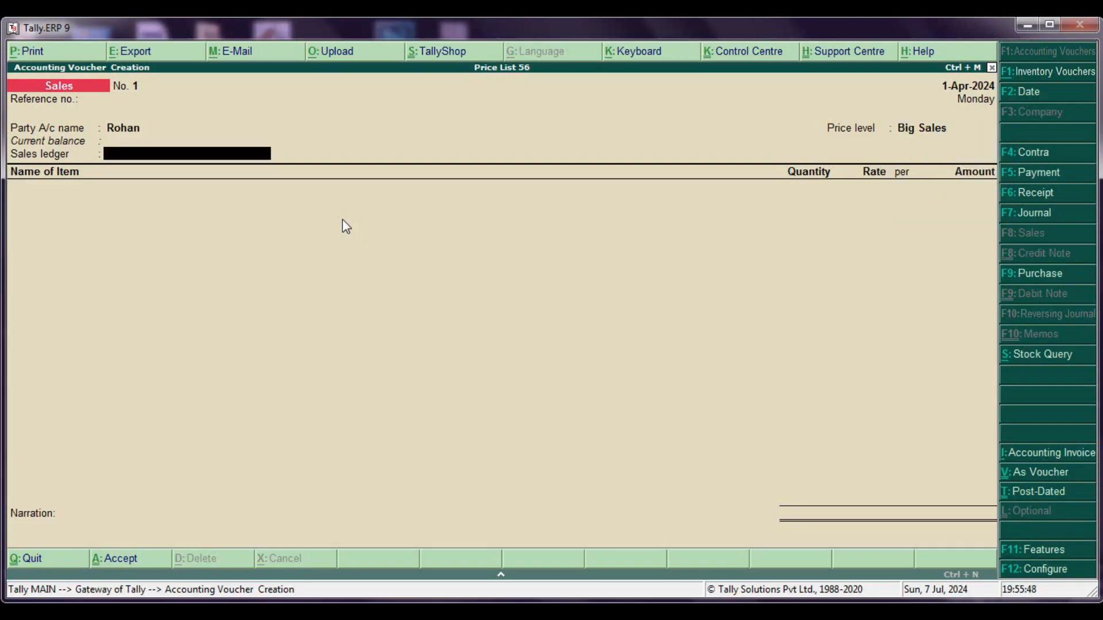
# Create a Sales ledger under Sales Accounts and use it as the voucher's sales ledger.
pyautogui.hotkey('alt', 'c')
pyautogui.write('Sal')
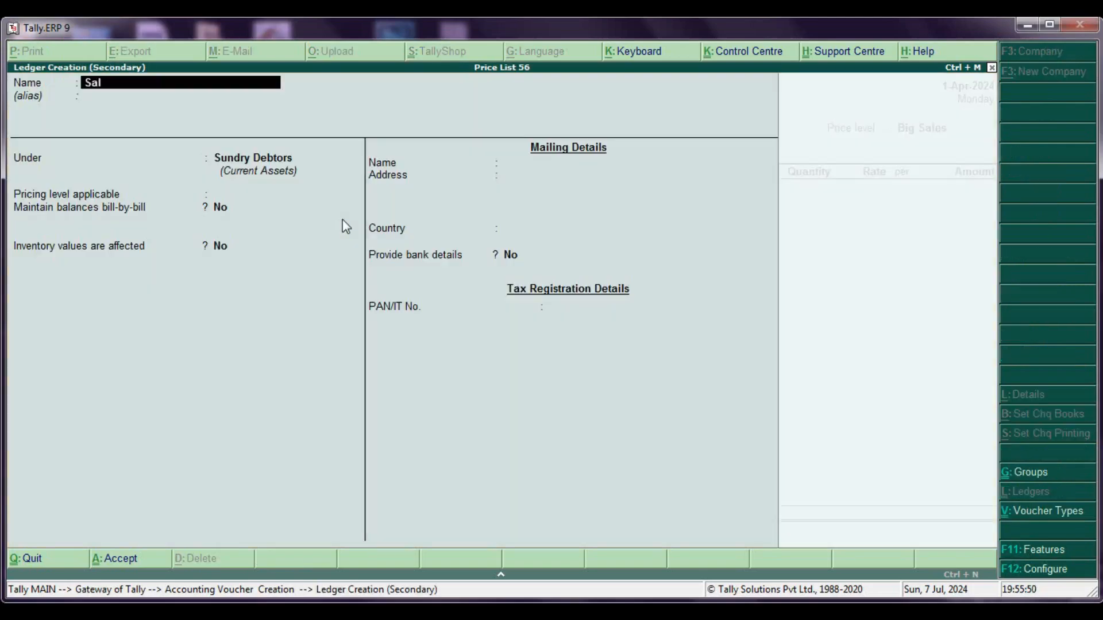
pyautogui.write('es')
pyautogui.press('Return')
pyautogui.write('S')
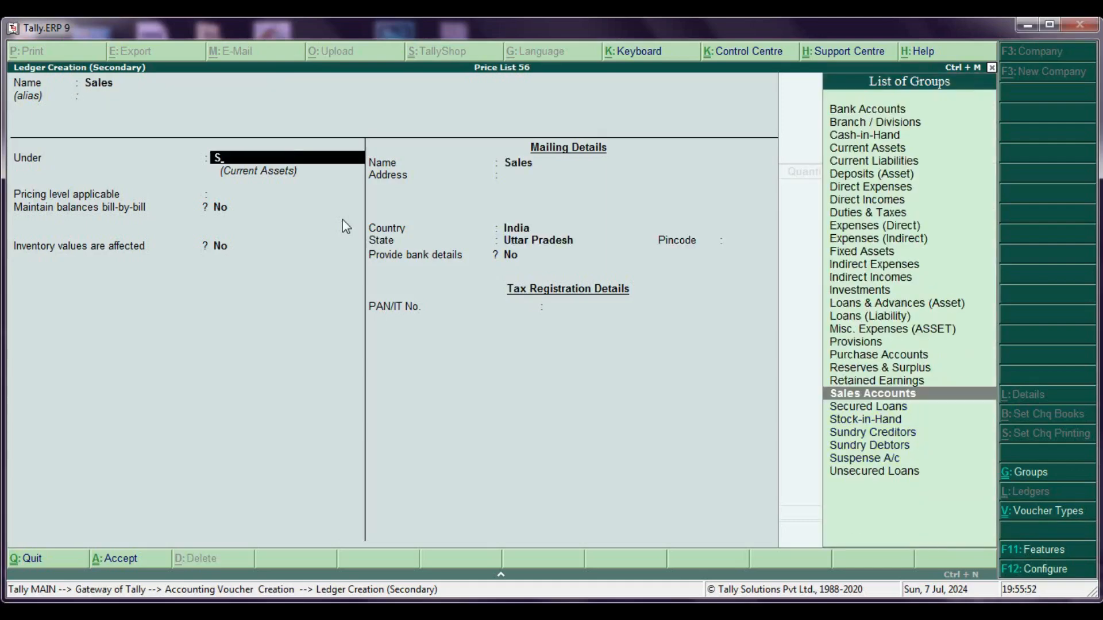
pyautogui.press('Return')
pyautogui.hotkey('ctrl', 'a')
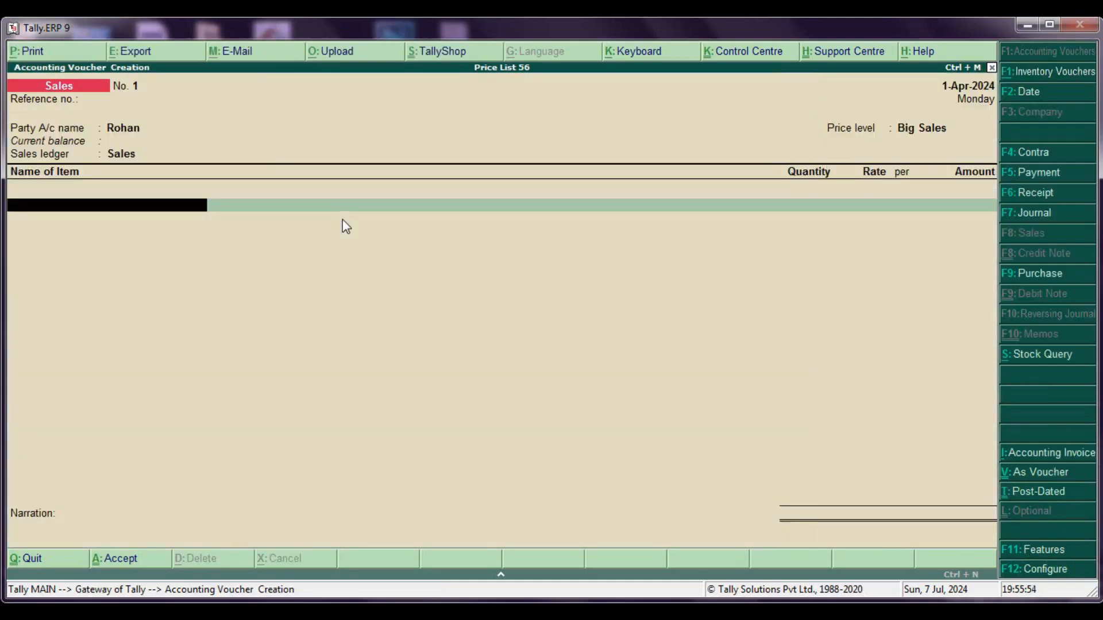
# Try adding the Keyboard item with quantity 1 to the sales voucher, and quit the voucher without saving.
pyautogui.write('K')
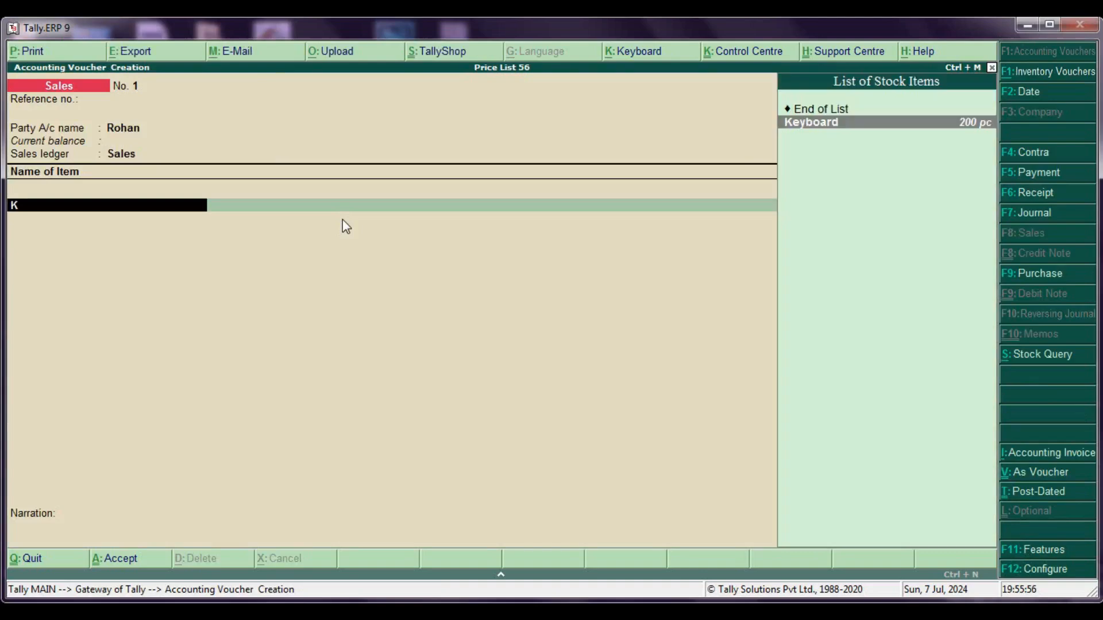
pyautogui.press('Return')
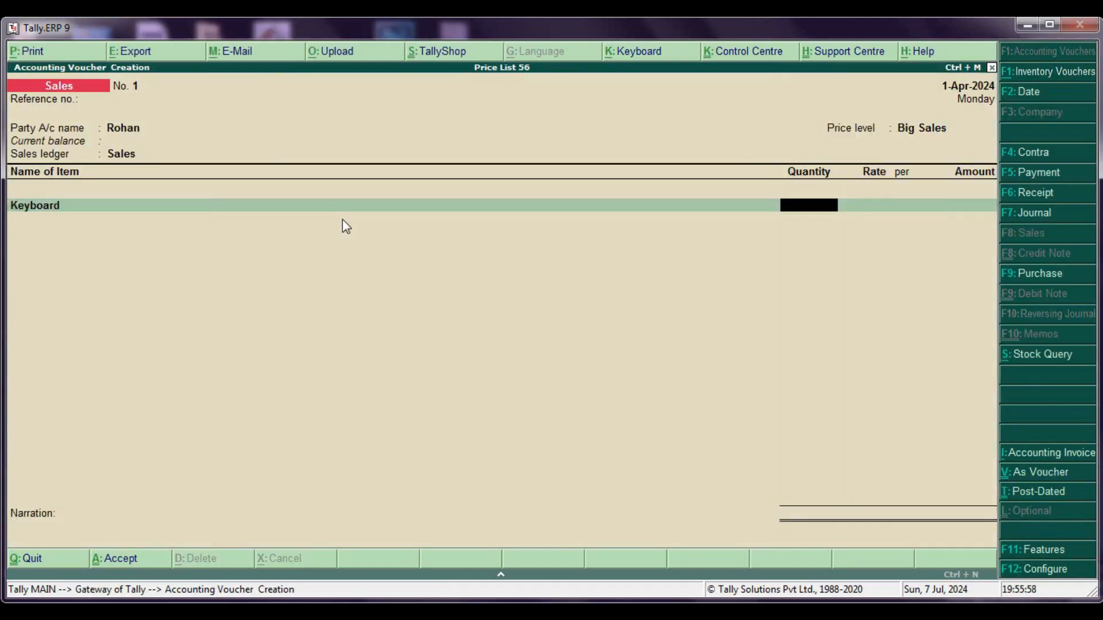
pyautogui.write('1')
pyautogui.press('Escape')
pyautogui.press('y')
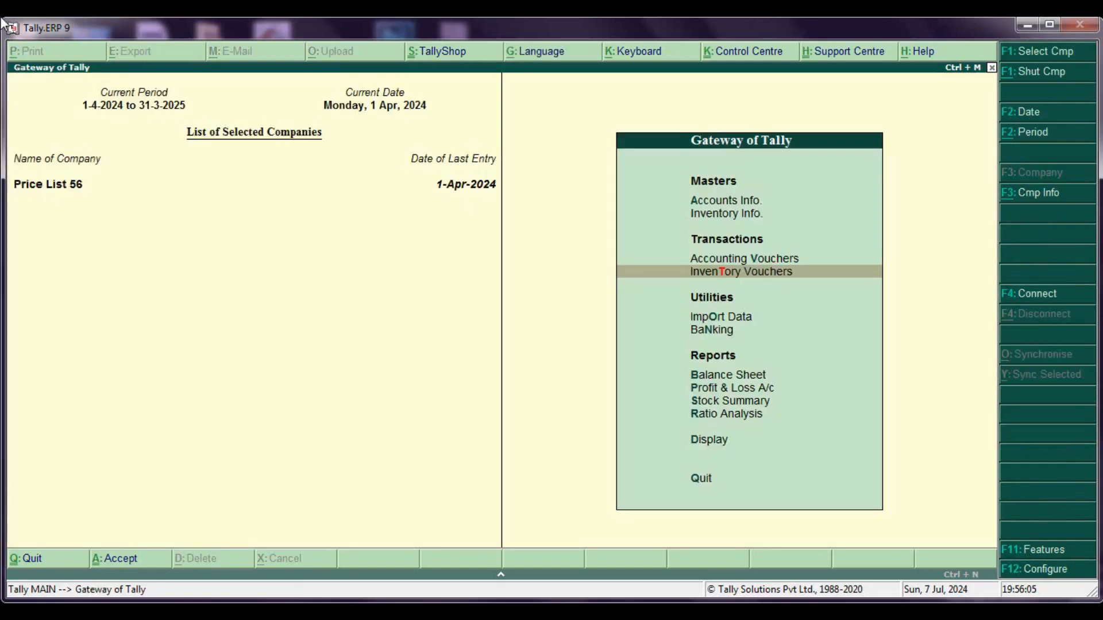
# Review the Big Sales price list for All Items applicable from 1-Apr-2024, checking quantity slabs, rates and discounts.
pyautogui.press('Up')
pyautogui.press('Up')
pyautogui.press('Up')
pyautogui.press('Down')
pyautogui.press('Return')
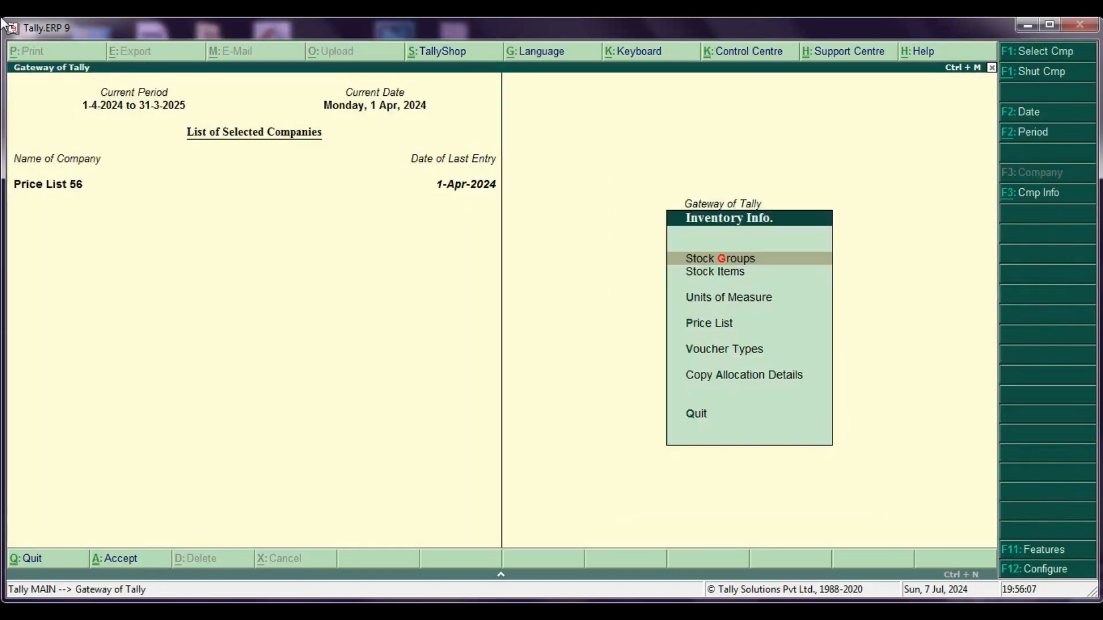
pyautogui.press('Down')
pyautogui.press('Down')
pyautogui.press('Down')
pyautogui.press('Return')
pyautogui.press('Return')
pyautogui.press('Return')
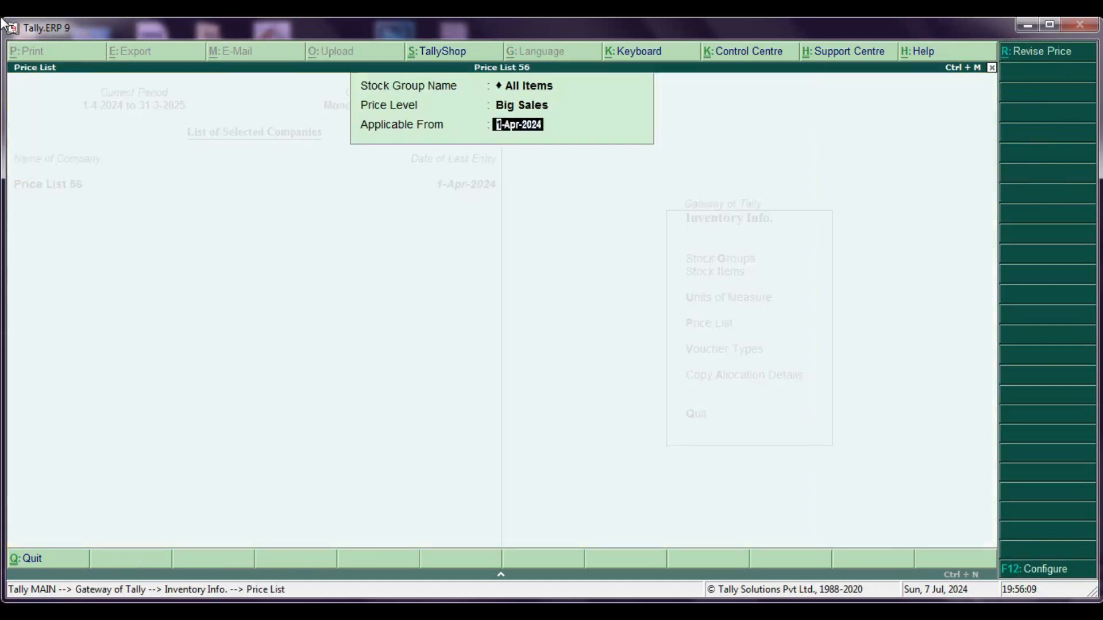
pyautogui.press('Return')
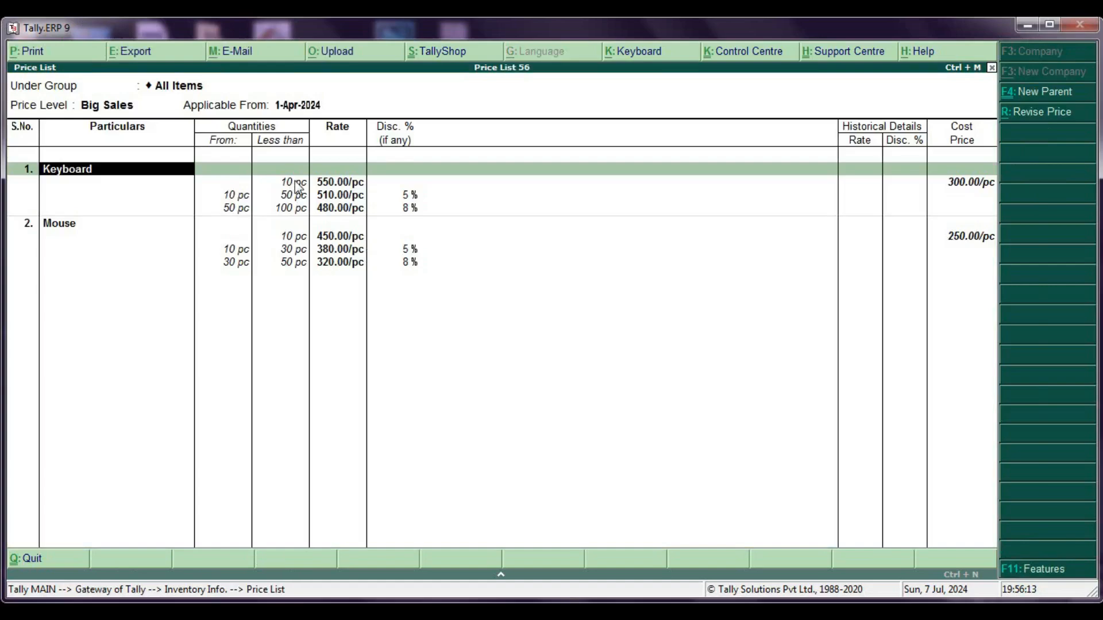
pyautogui.press('Return')
pyautogui.press('Escape')
pyautogui.press('y')
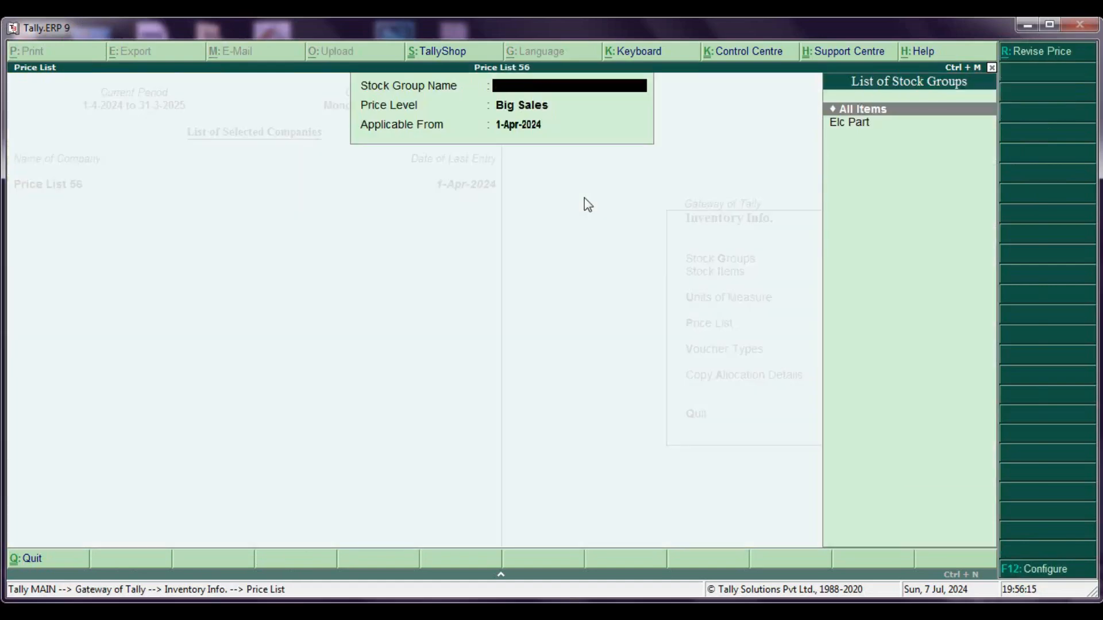
pyautogui.press('Escape')
pyautogui.press('Escape')
# Start a new sales voucher from the Gateway of Tally.
pyautogui.press('Down')
pyautogui.press('Down')
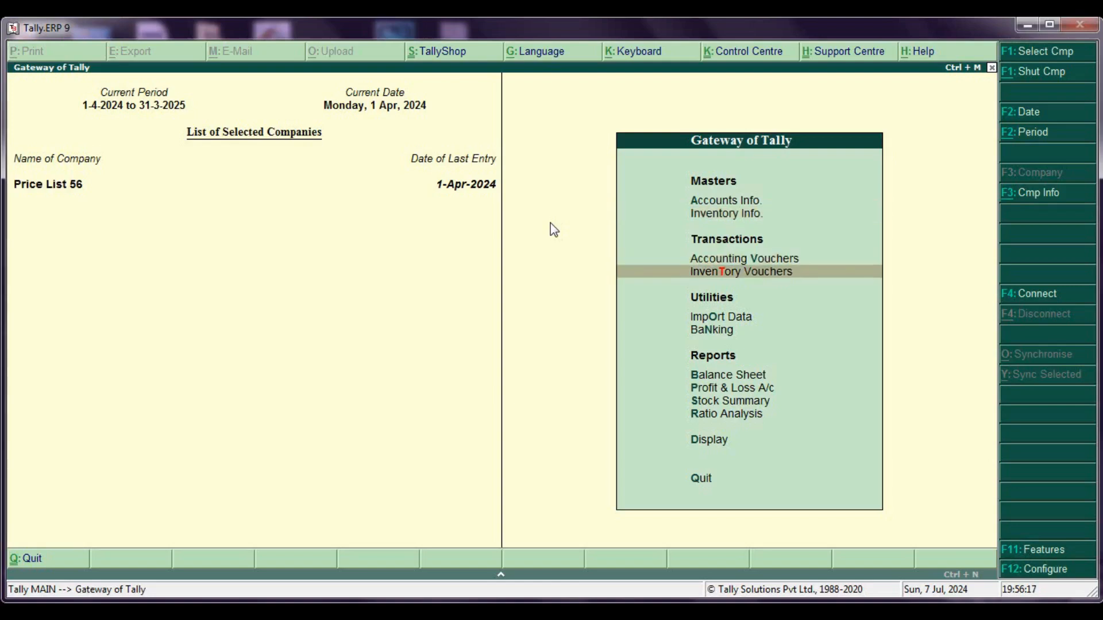
pyautogui.press('Up')
pyautogui.press('Return')
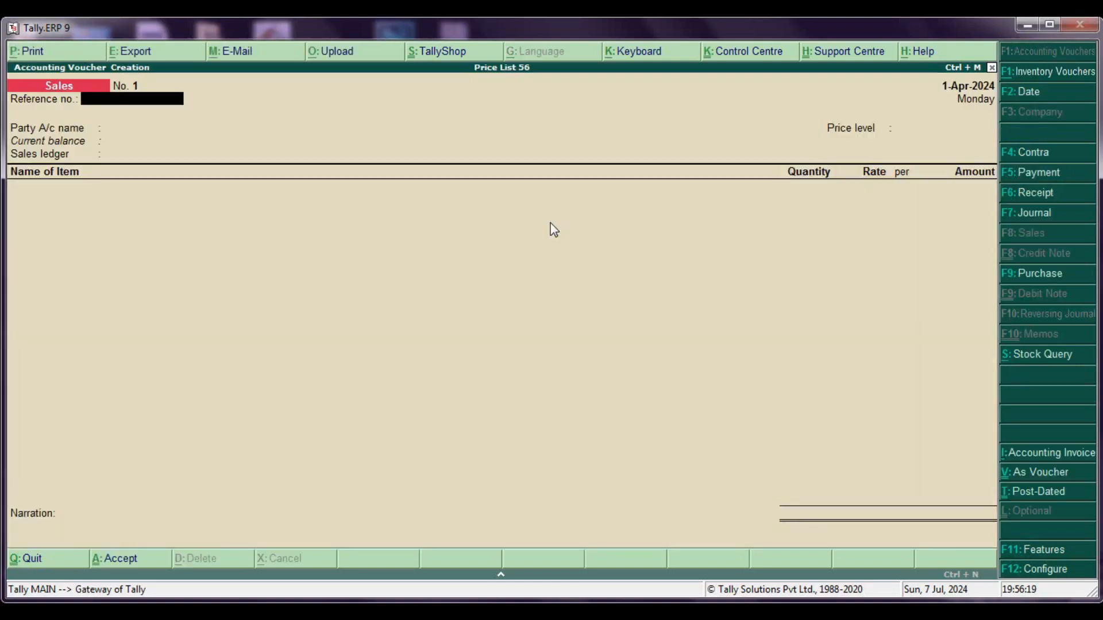
pyautogui.press('F9')
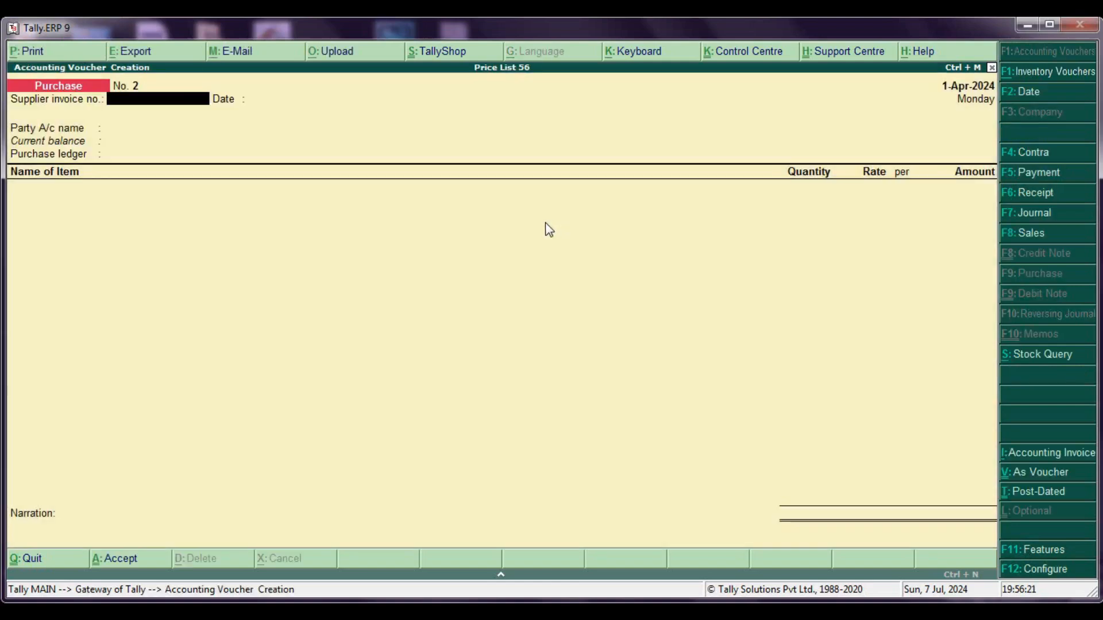
pyautogui.press('F8')
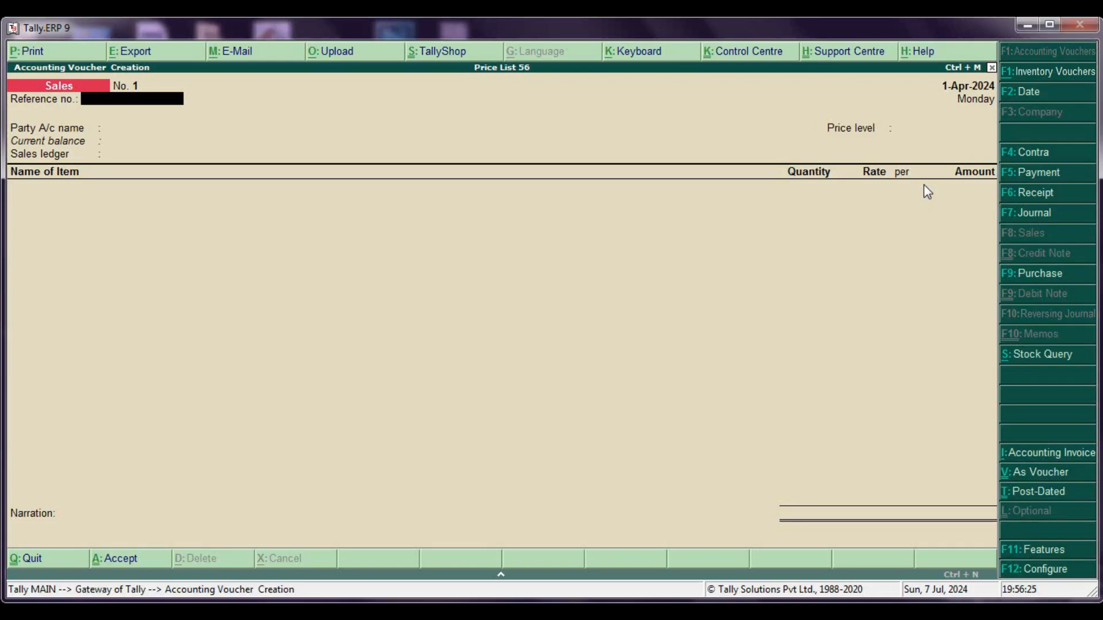
# Enable the separate discount column in invoices in the company's inventory features and save the settings.
pyautogui.press('F11')
pyautogui.press('Down')
pyautogui.press('Down')
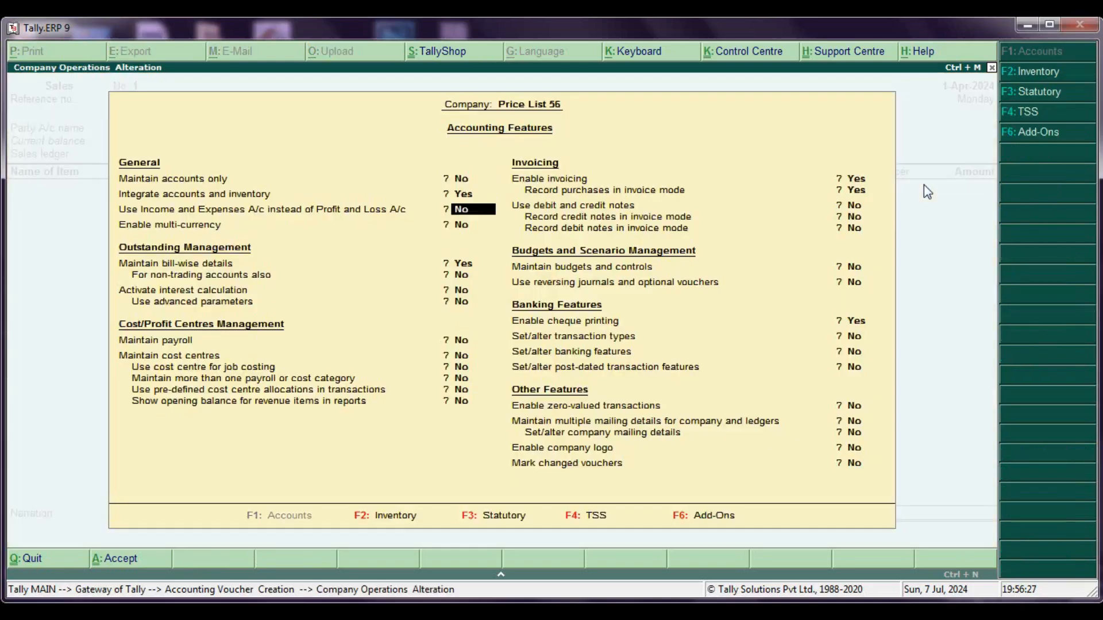
pyautogui.press('Down')
pyautogui.press('F2')
pyautogui.press('Down')
pyautogui.press('Down')
pyautogui.press('Down')
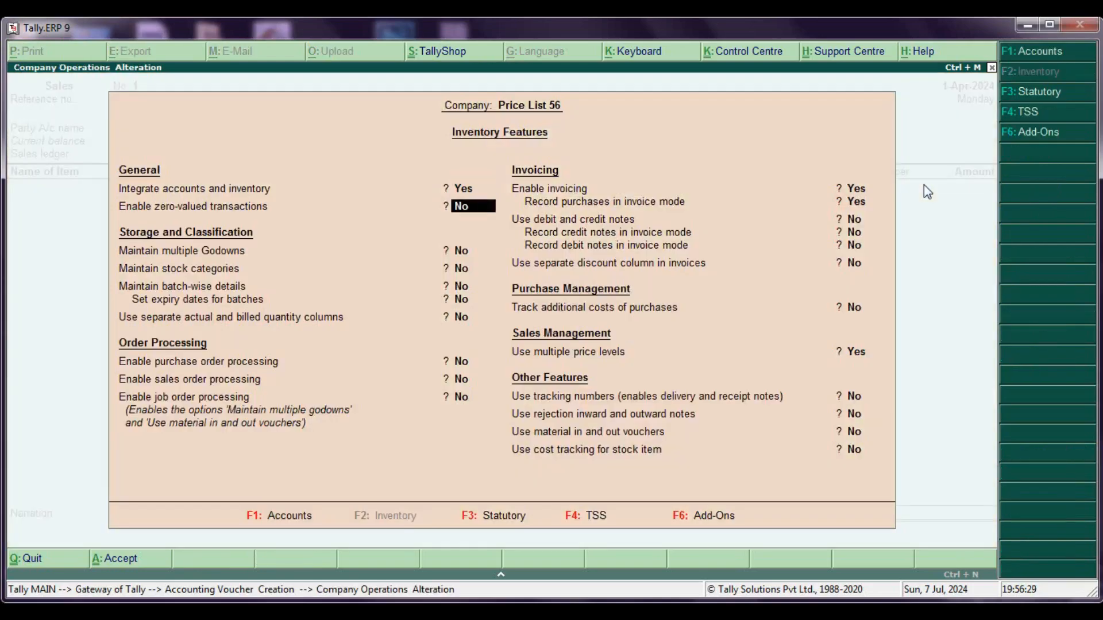
pyautogui.press('Down')
pyautogui.press('Down')
pyautogui.press('Down')
pyautogui.press('Down')
pyautogui.press('Down')
pyautogui.press('Down')
pyautogui.press('Down')
pyautogui.press('Down')
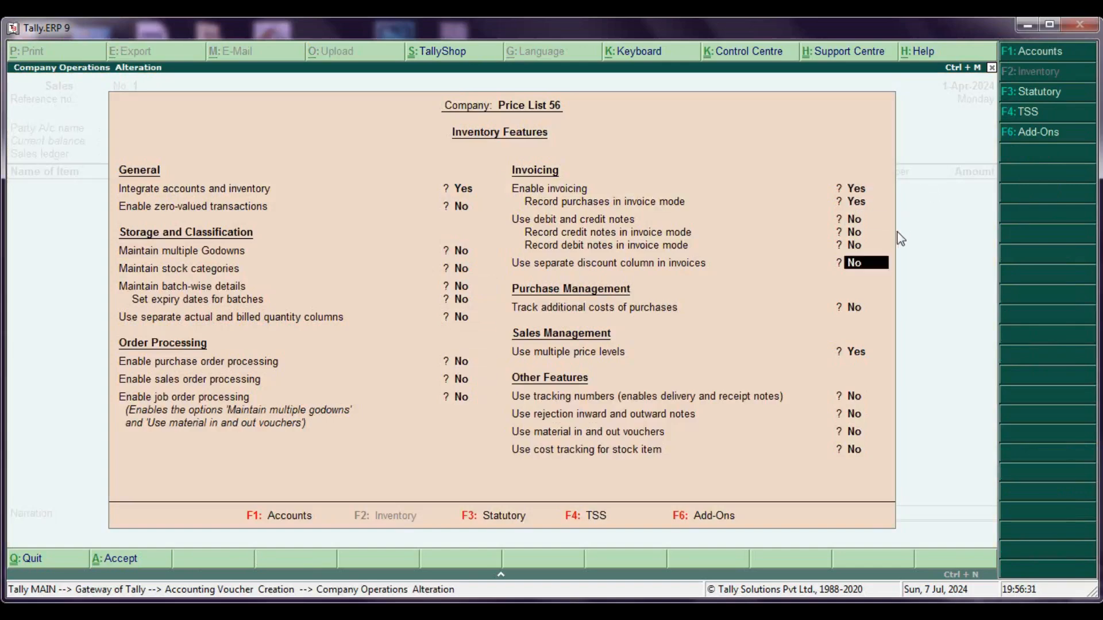
pyautogui.press('Up')
pyautogui.write('y')
pyautogui.press('Return')
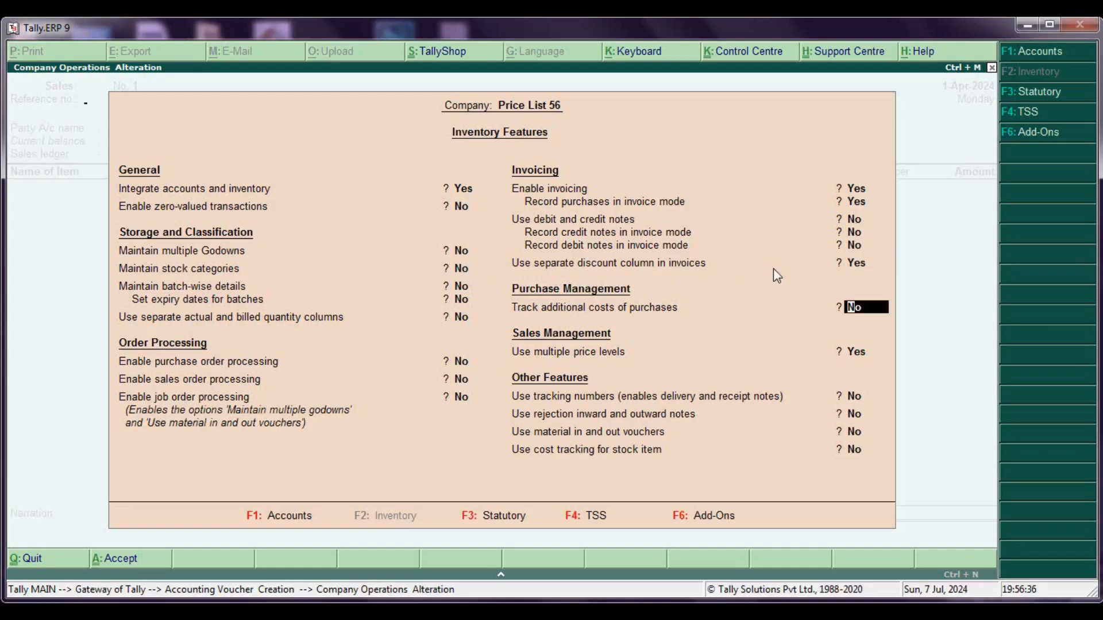
pyautogui.hotkey('ctrl', 'a')
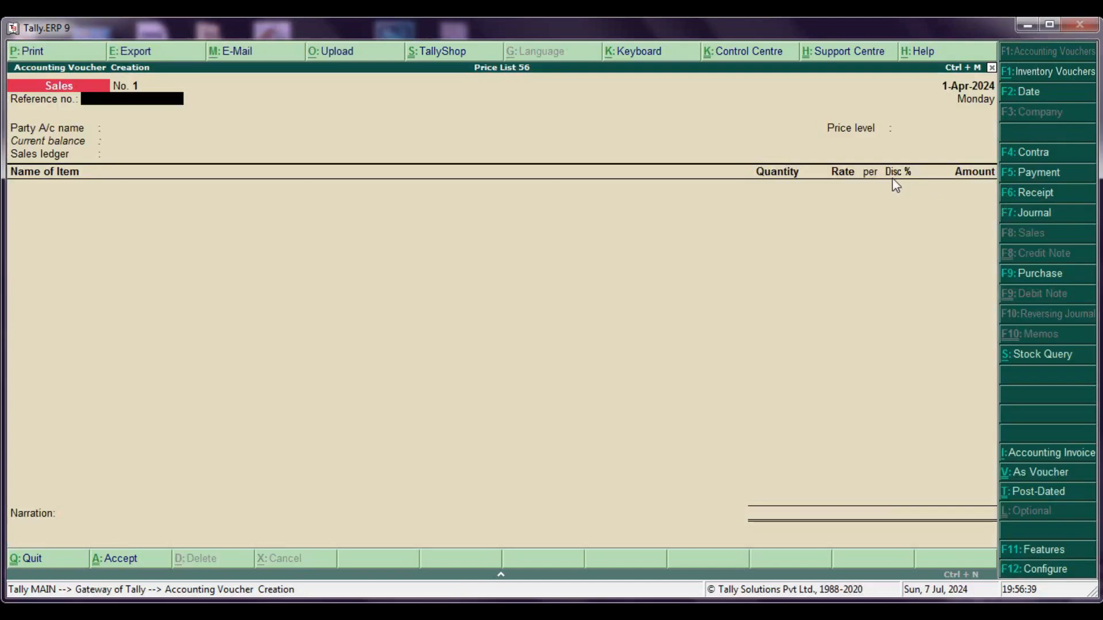
# Fill in the sales voucher header with the customer's ledger as party, price level Big Sales and sales ledger Sales.
pyautogui.press('Return')
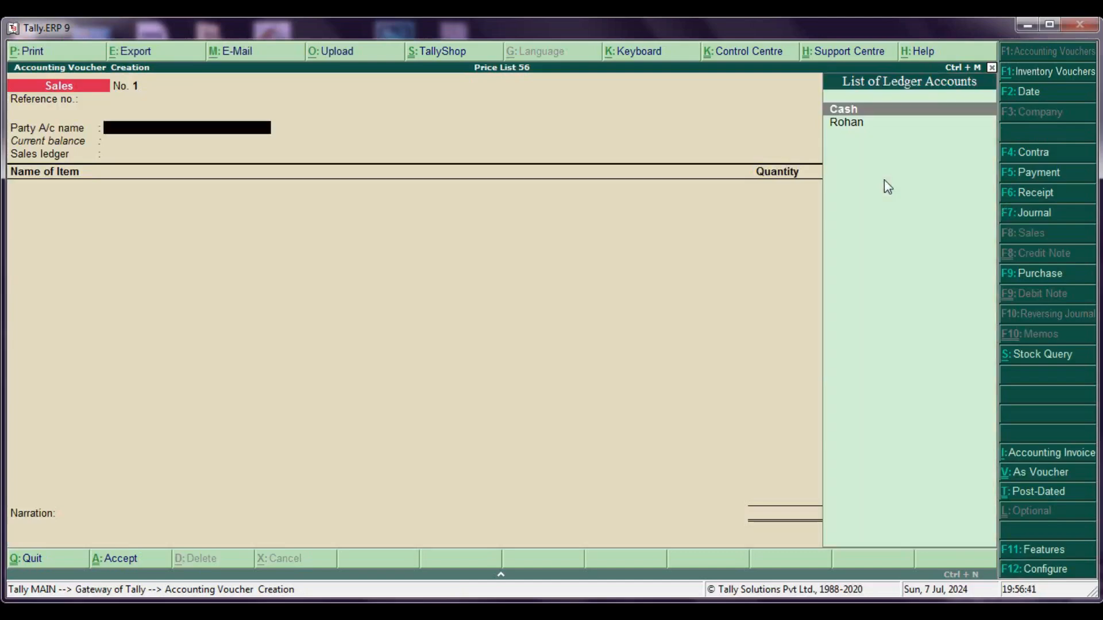
pyautogui.press('Down')
pyautogui.press('Return')
pyautogui.hotkey('ctrl', 'a')
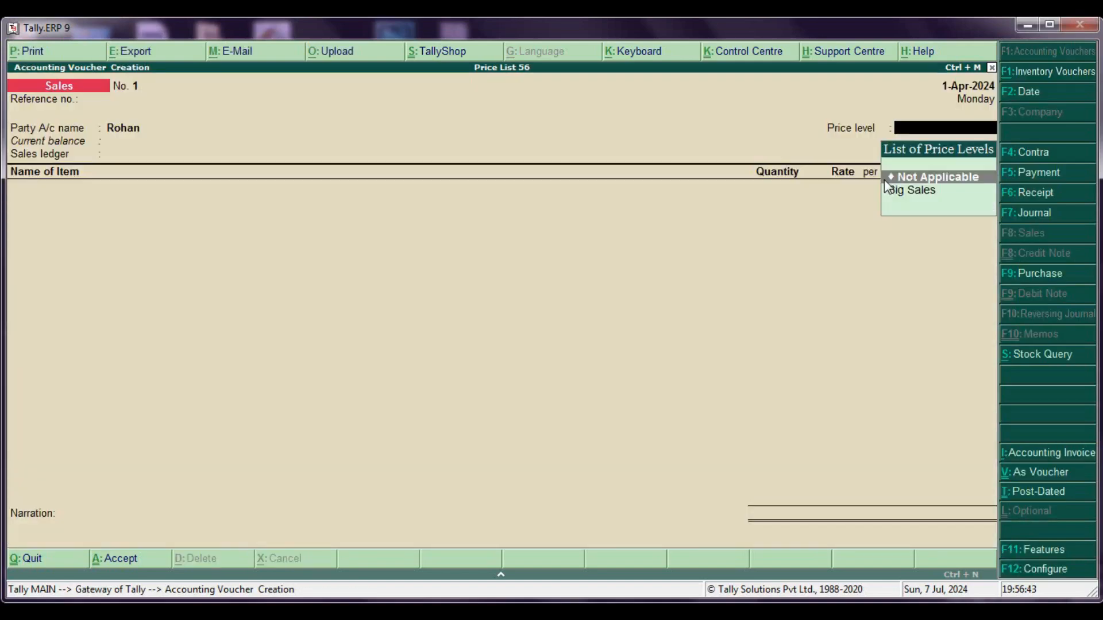
pyautogui.press('Down')
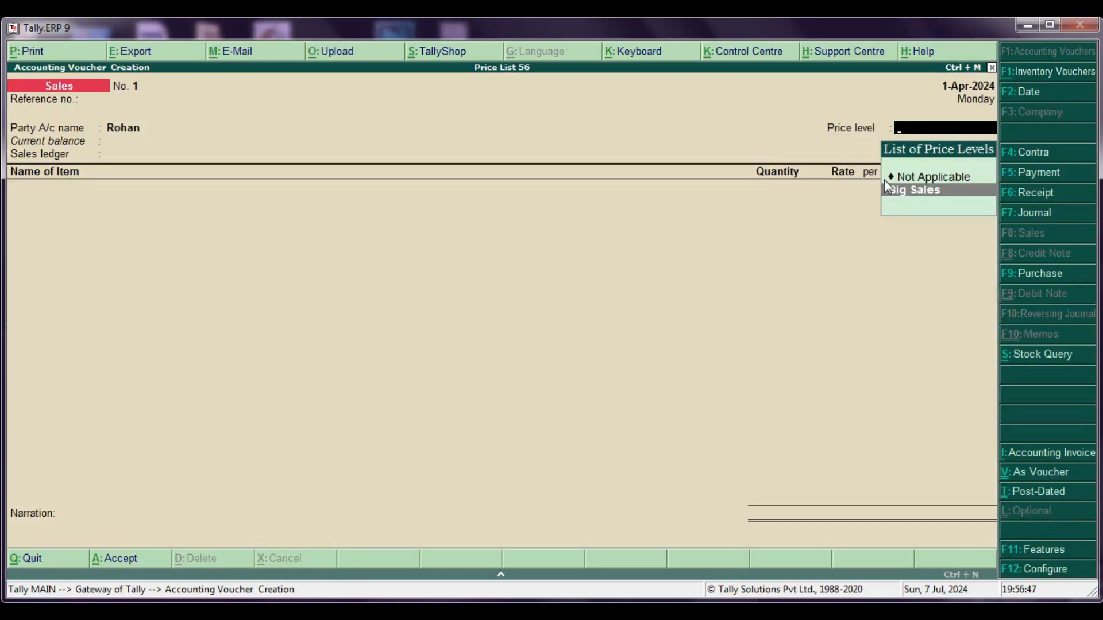
pyautogui.press('Return')
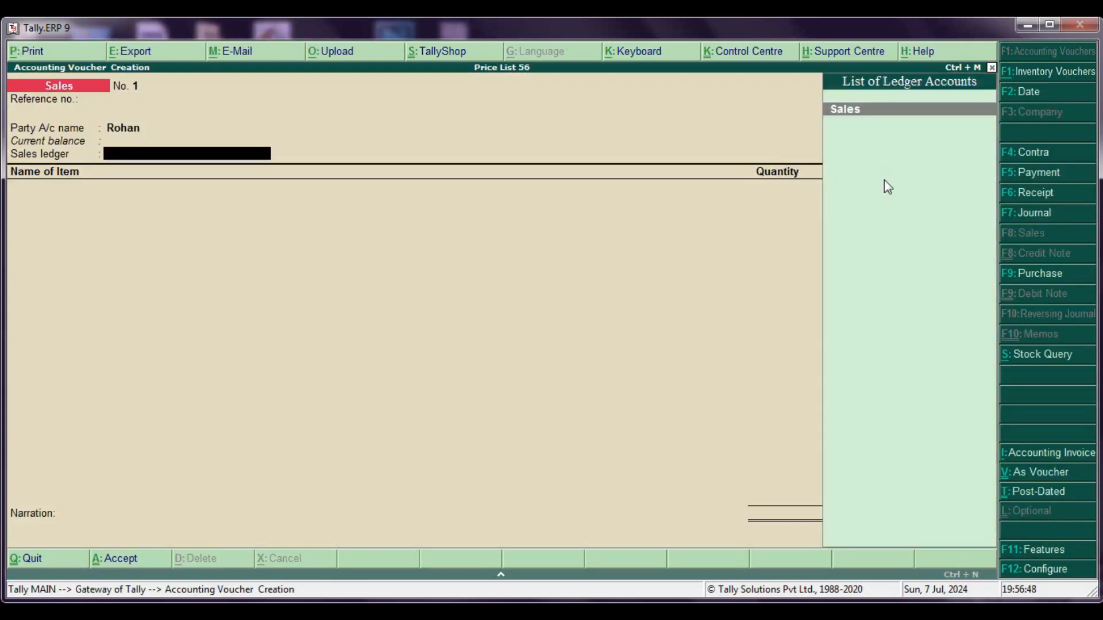
pyautogui.press('Return')
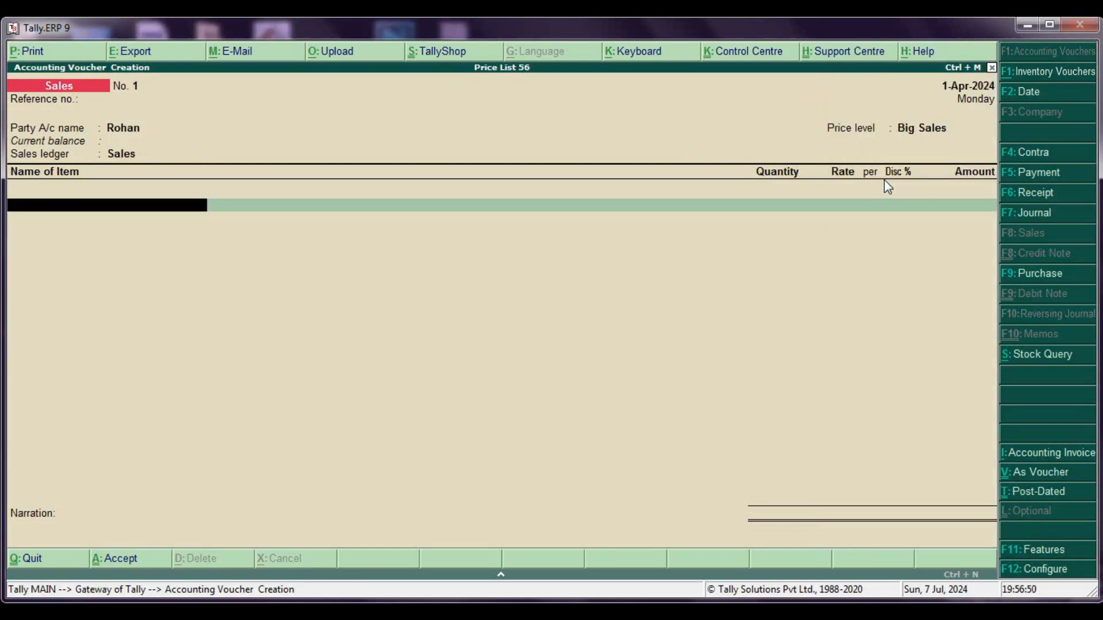
# Add the Keyboard item to the sales voucher with quantity 1 pc, and change the quantity to 9 pc.
pyautogui.write('K')
pyautogui.press('Return')
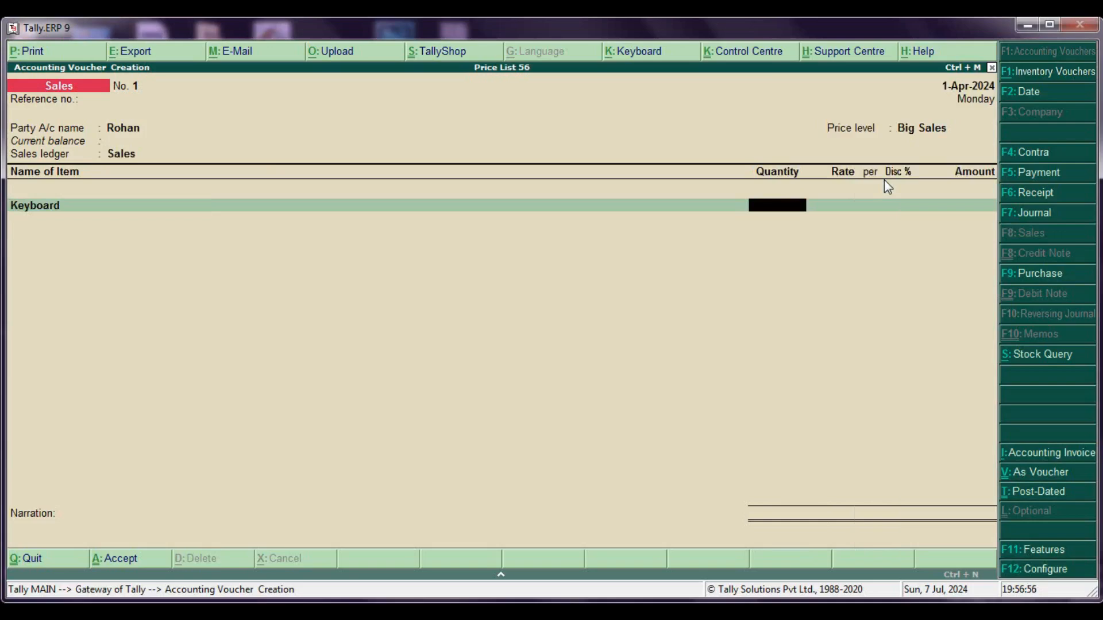
pyautogui.write('1')
pyautogui.press('Return')
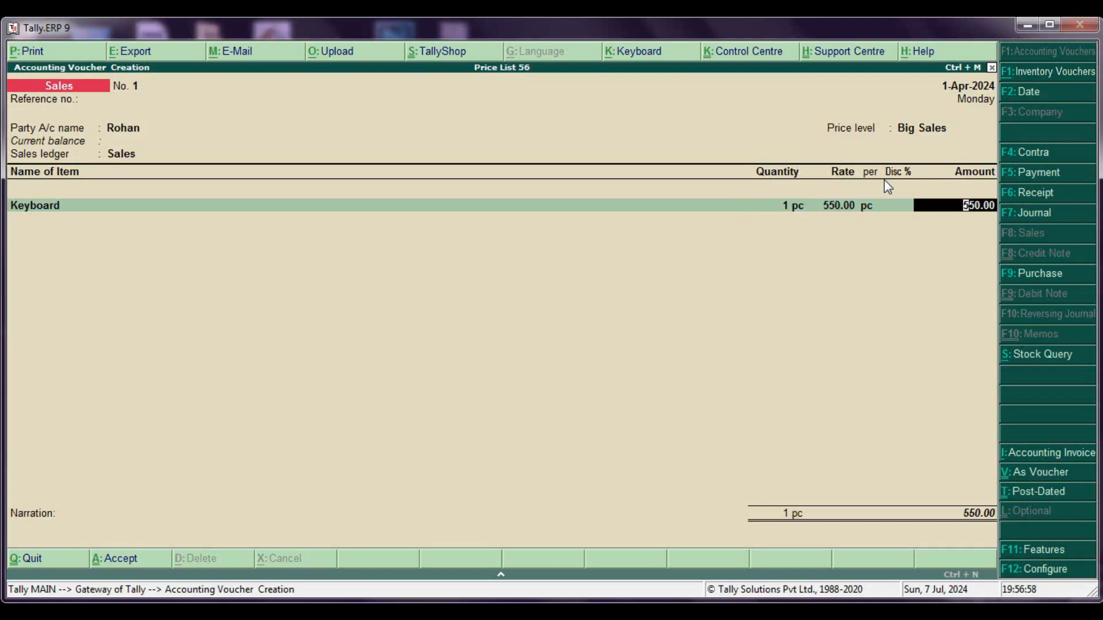
pyautogui.press('BackSpace')
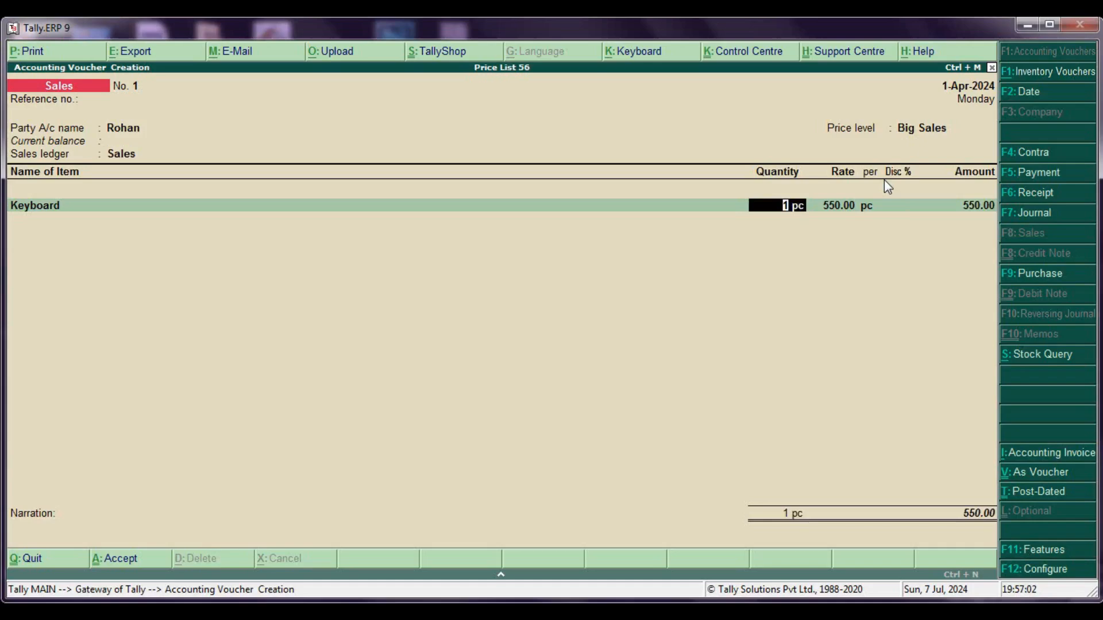
pyautogui.press('Return')
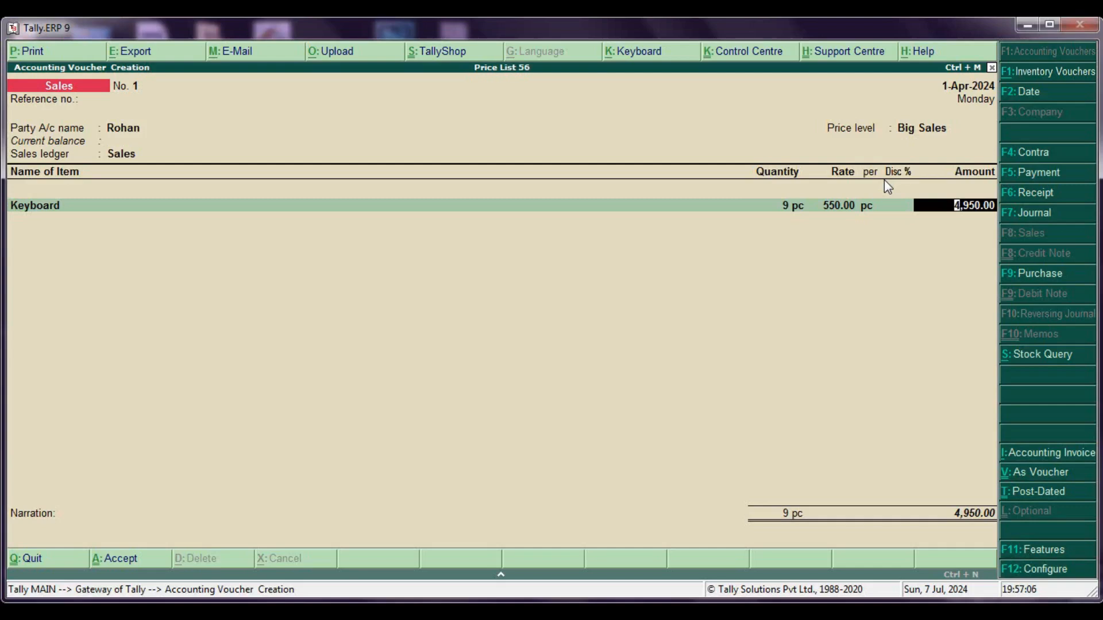
# Test the price slabs by changing the Keyboard quantity to 10, 35 and 49 pc in turn.
pyautogui.press('BackSpace')
pyautogui.write('10')
pyautogui.press('Return')
pyautogui.press('BackSpace')
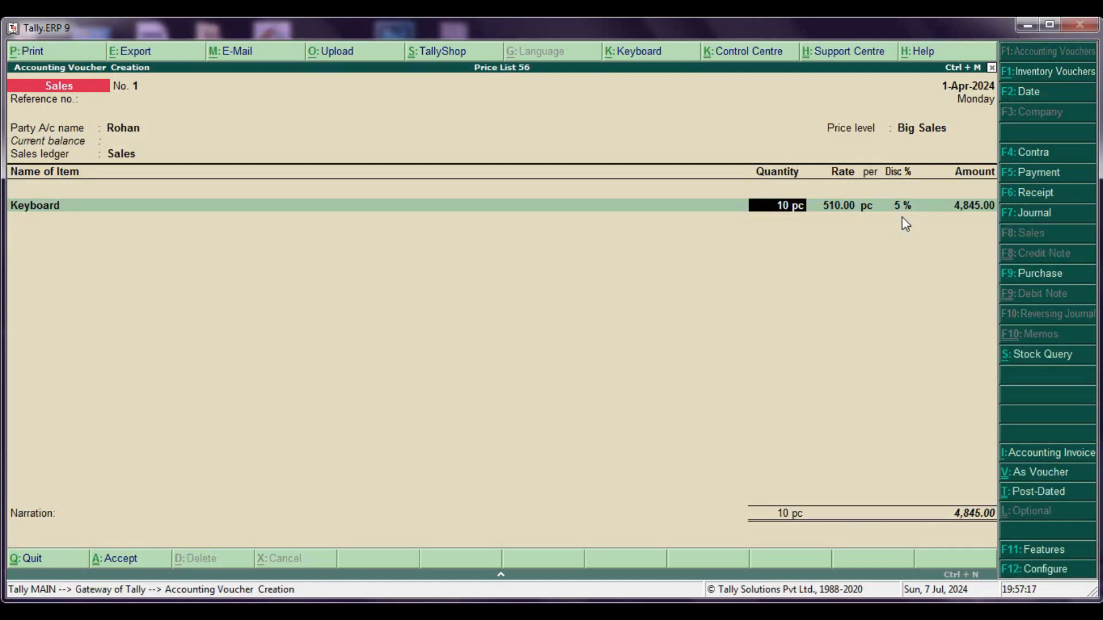
pyautogui.write('35')
pyautogui.press('Return')
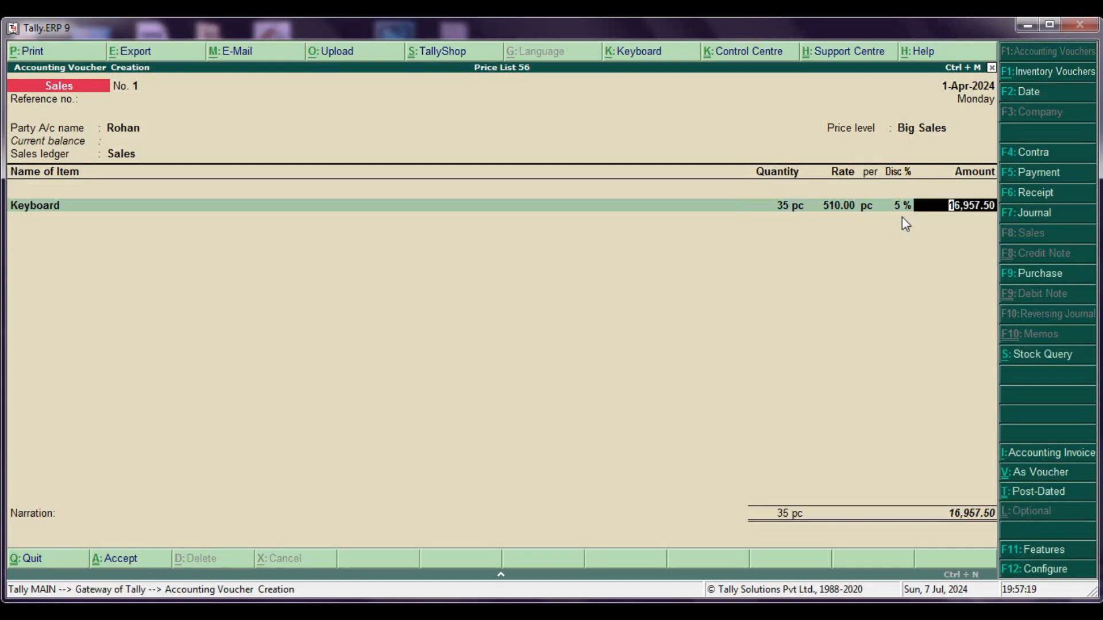
pyautogui.press('BackSpace')
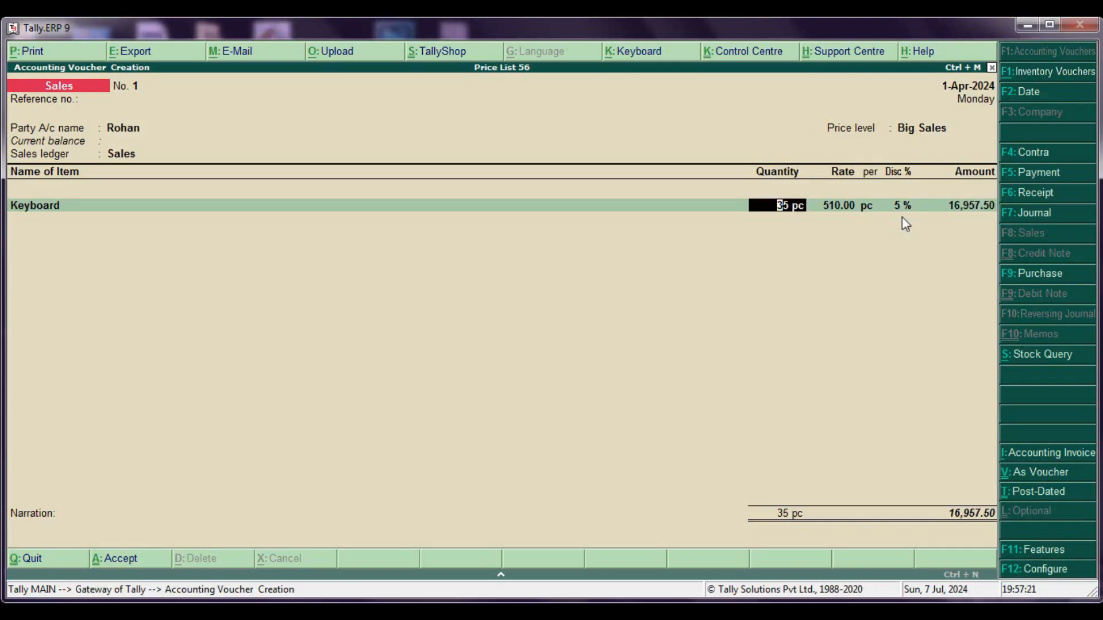
pyautogui.write('49')
pyautogui.press('Return')
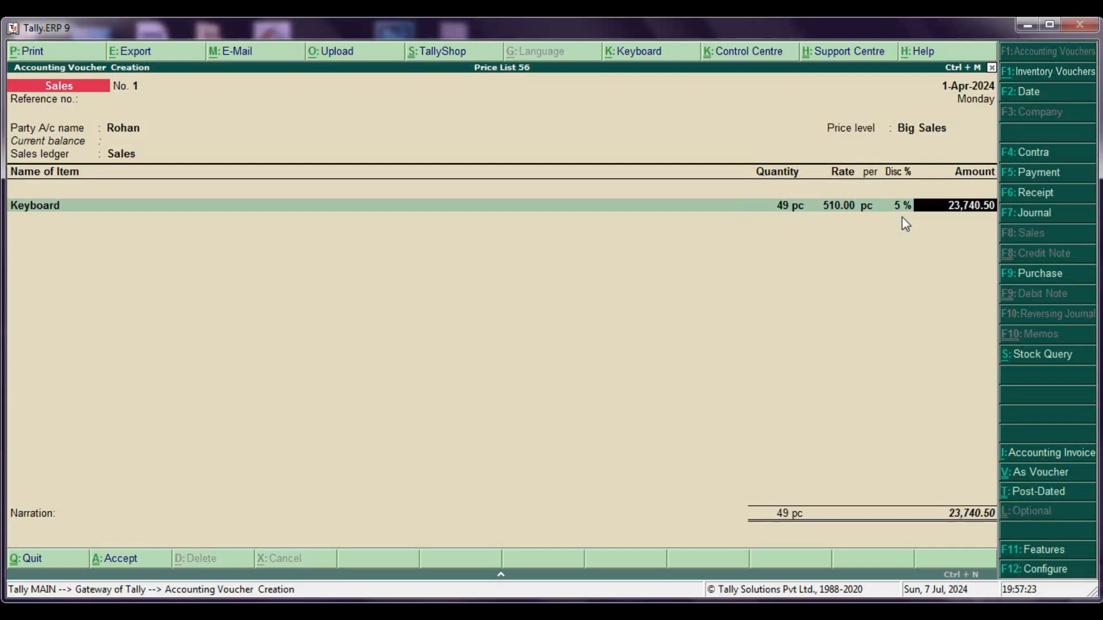
# Test the higher price slabs by changing the Keyboard quantity to 50, 100 and 130 pc in turn.
pyautogui.press('BackSpace')
pyautogui.write('50')
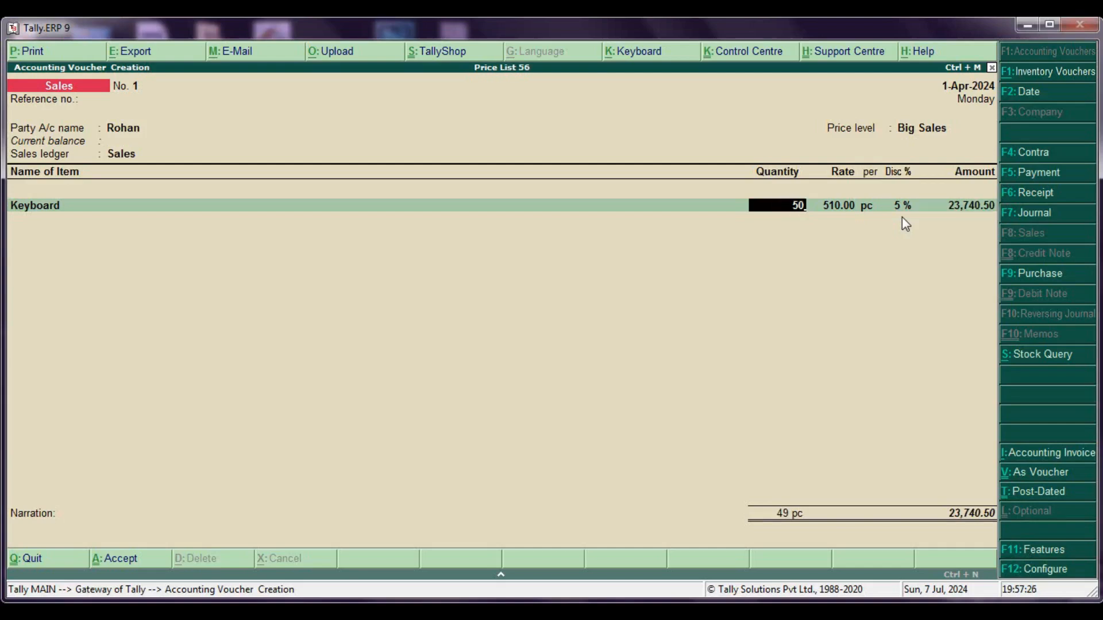
pyautogui.press('Return')
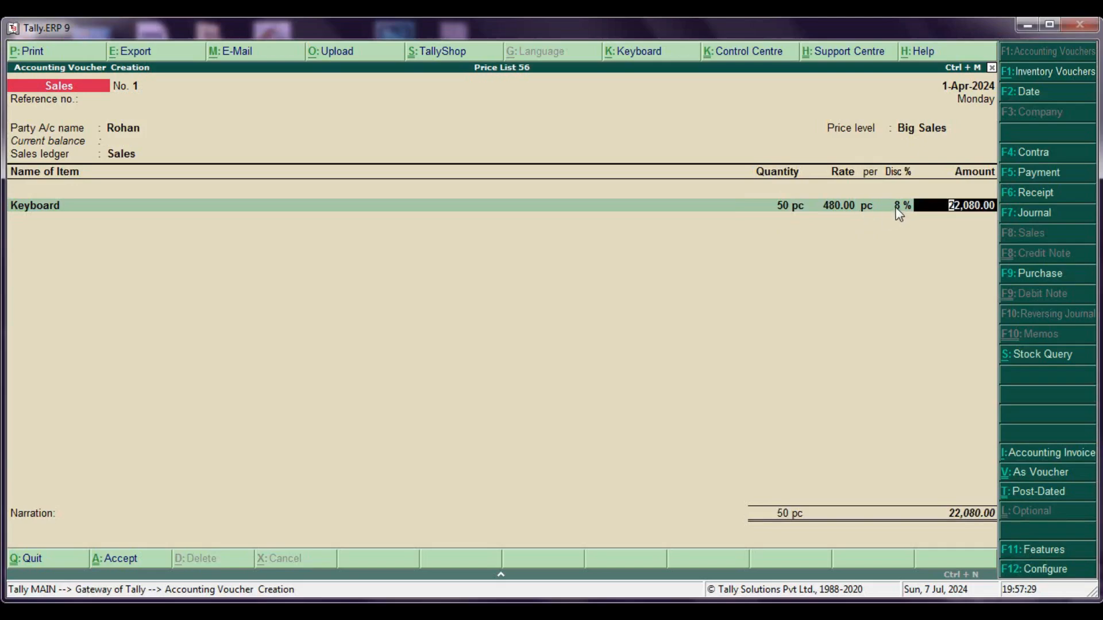
pyautogui.press('BackSpace')
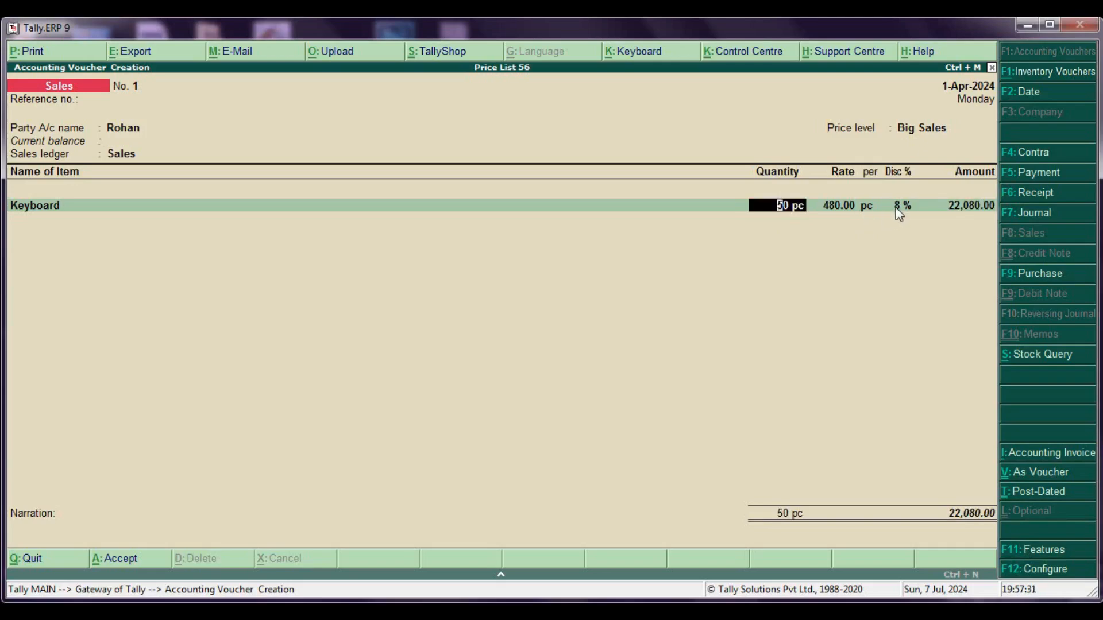
pyautogui.write('100')
pyautogui.press('Return')
pyautogui.press('BackSpace')
pyautogui.write('130')
pyautogui.press('Return')
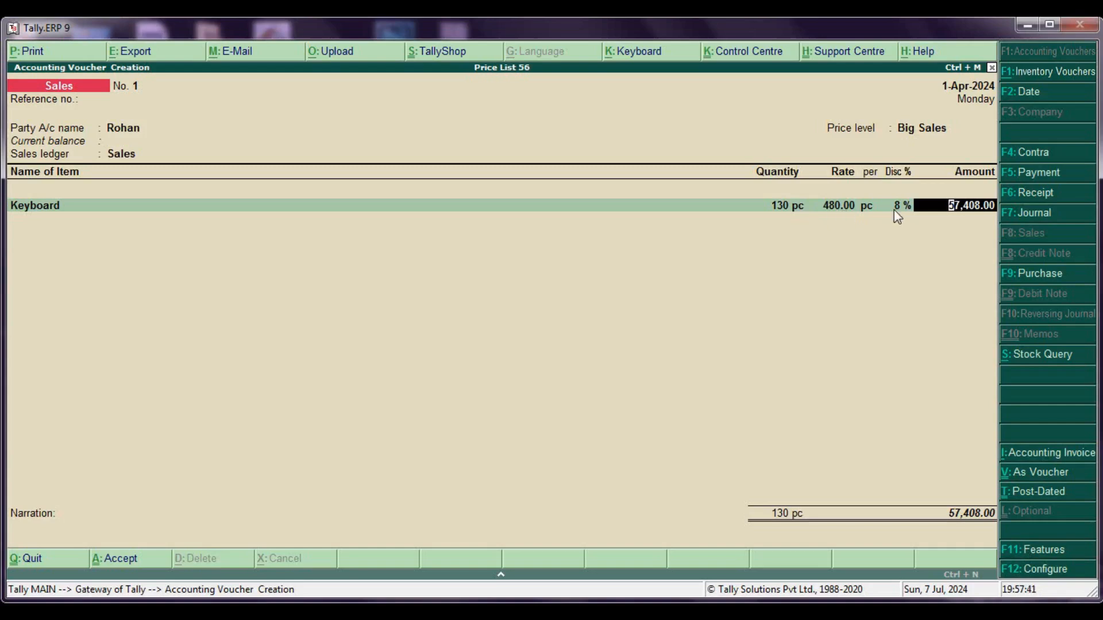
pyautogui.press('Return')
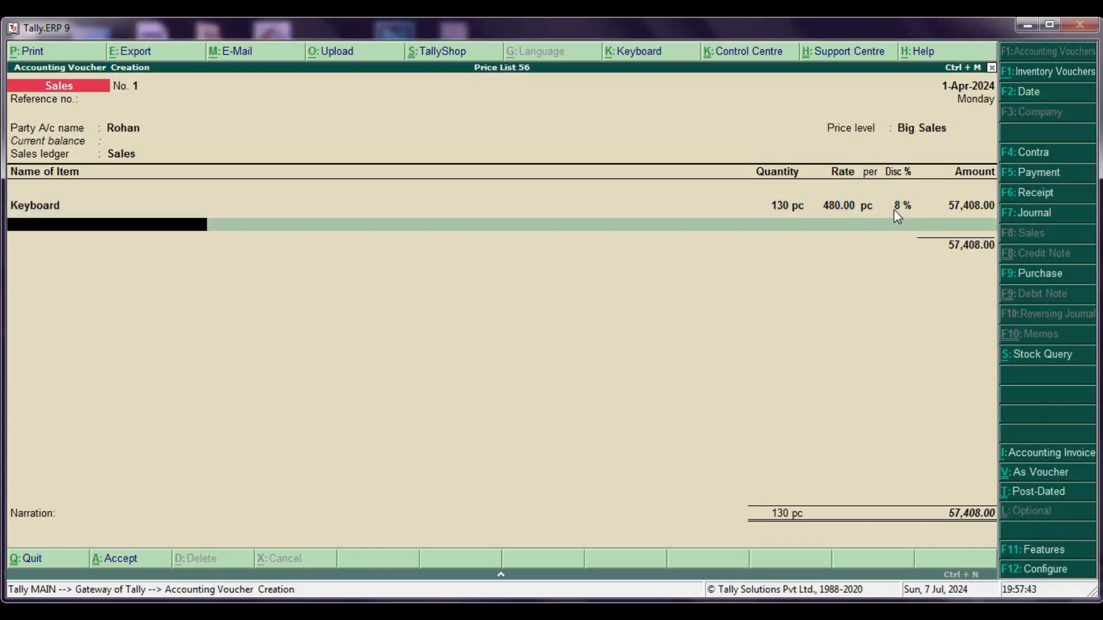
# Add the Mouse item to the sales voucher with quantity 1 pc, and change the quantity to 9 and 10 pc.
pyautogui.write('M')
pyautogui.press('Return')
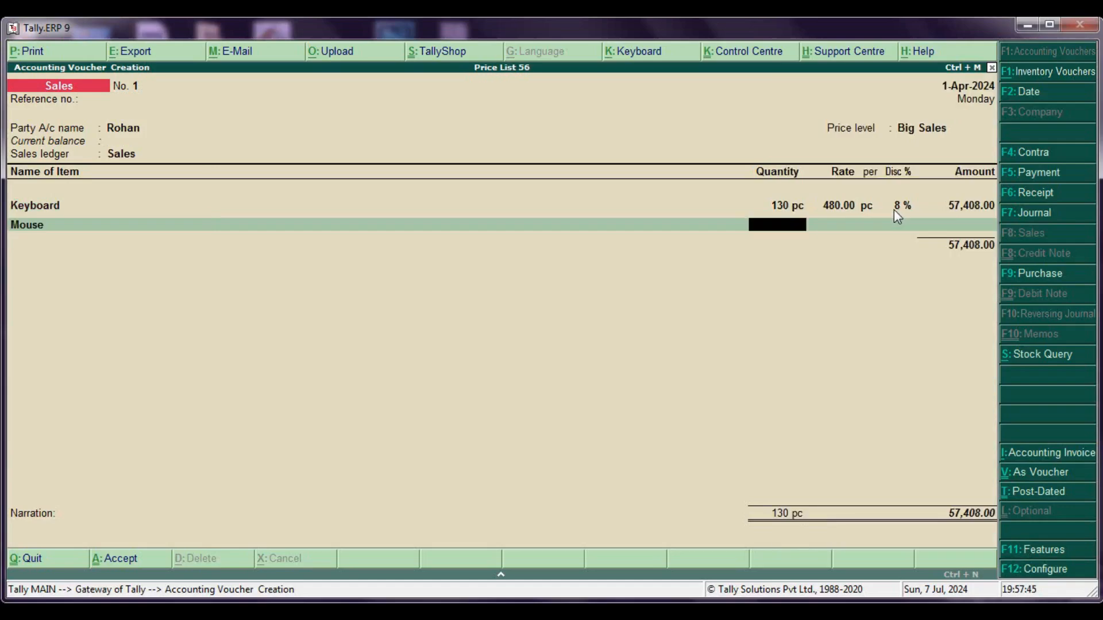
pyautogui.write('1')
pyautogui.press('Return')
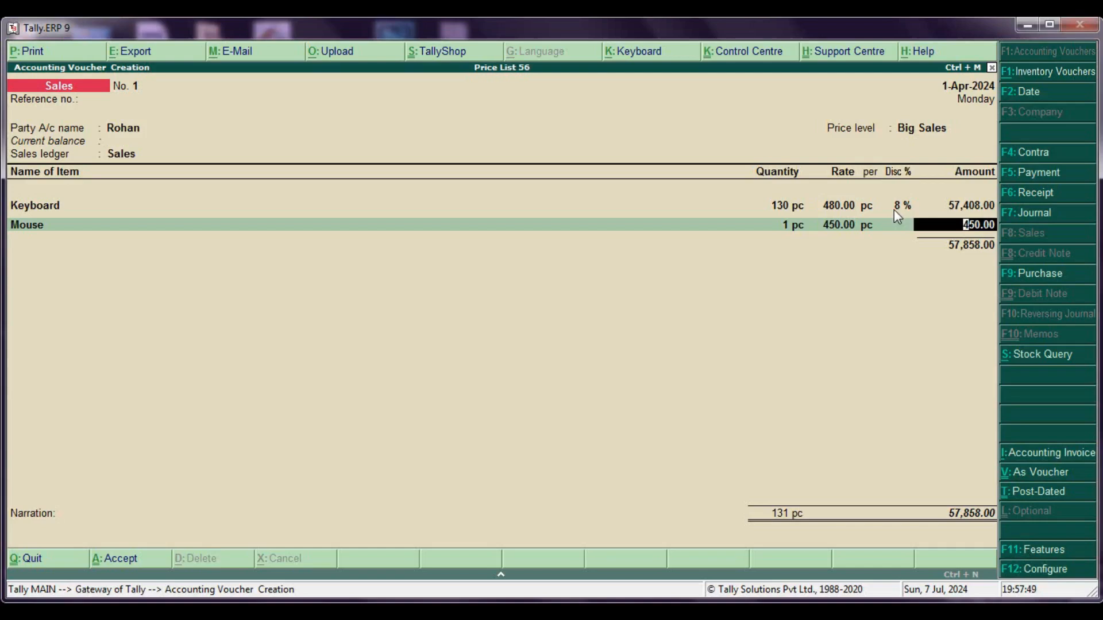
pyautogui.press('BackSpace')
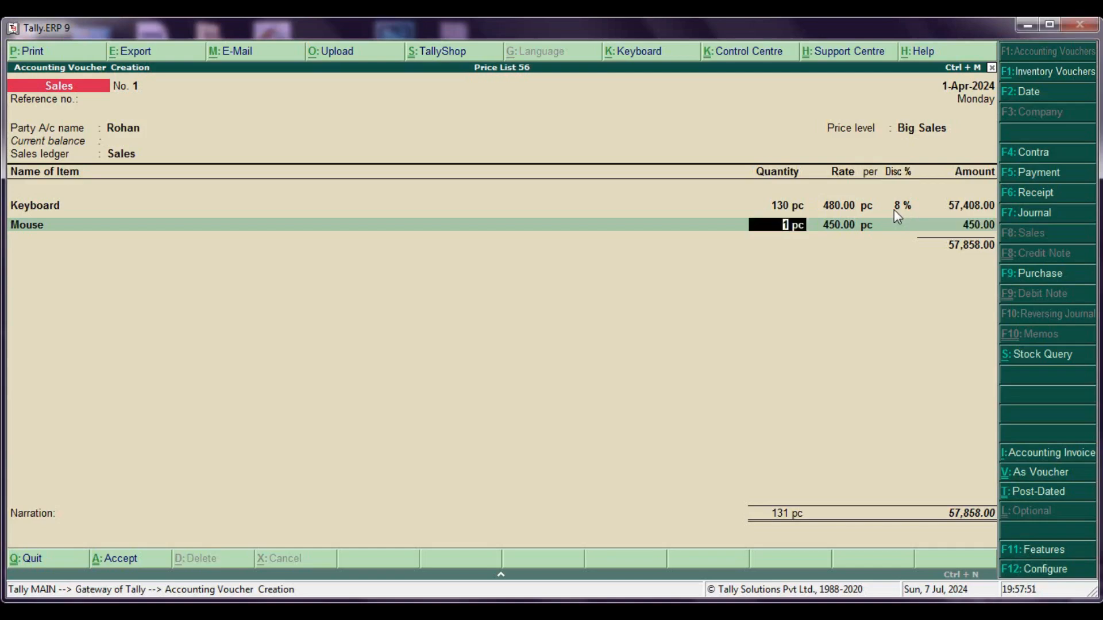
pyautogui.write('9')
pyautogui.press('Return')
pyautogui.press('BackSpace')
pyautogui.write('10')
pyautogui.press('Return')
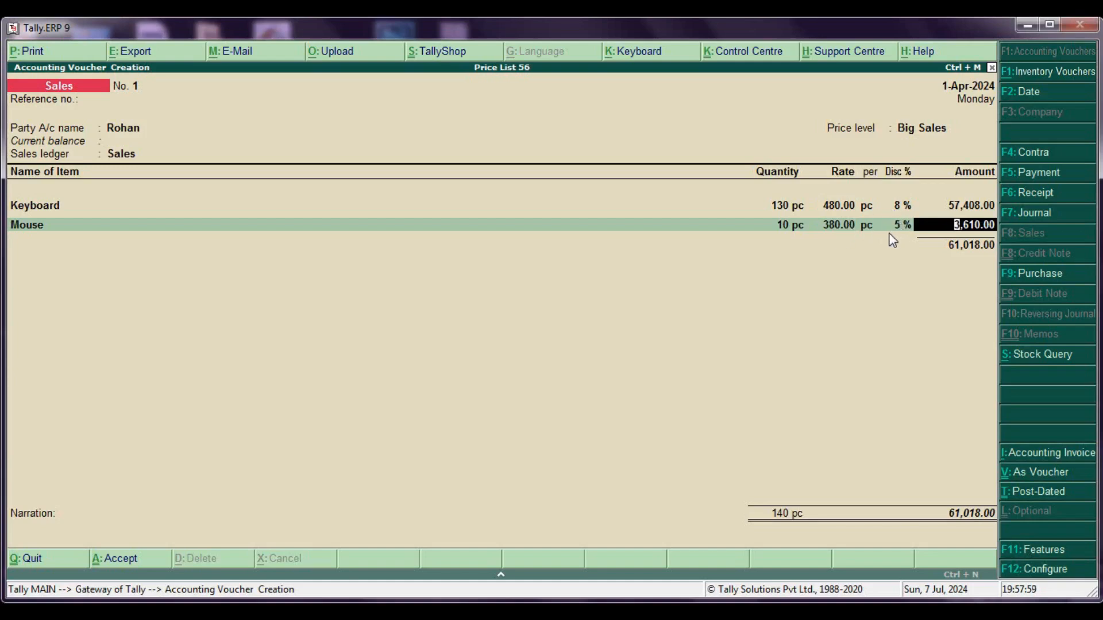
# Test the price slabs by changing the Mouse quantity to 29, 30, 50 and 99 pc in turn.
pyautogui.press('BackSpace')
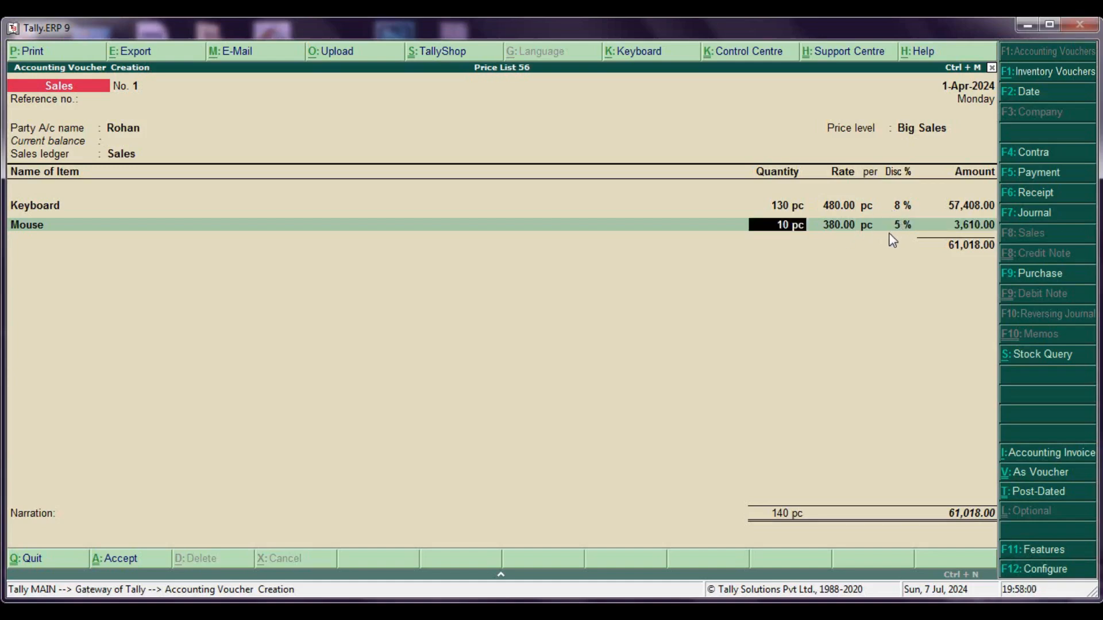
pyautogui.write('29')
pyautogui.press('Return')
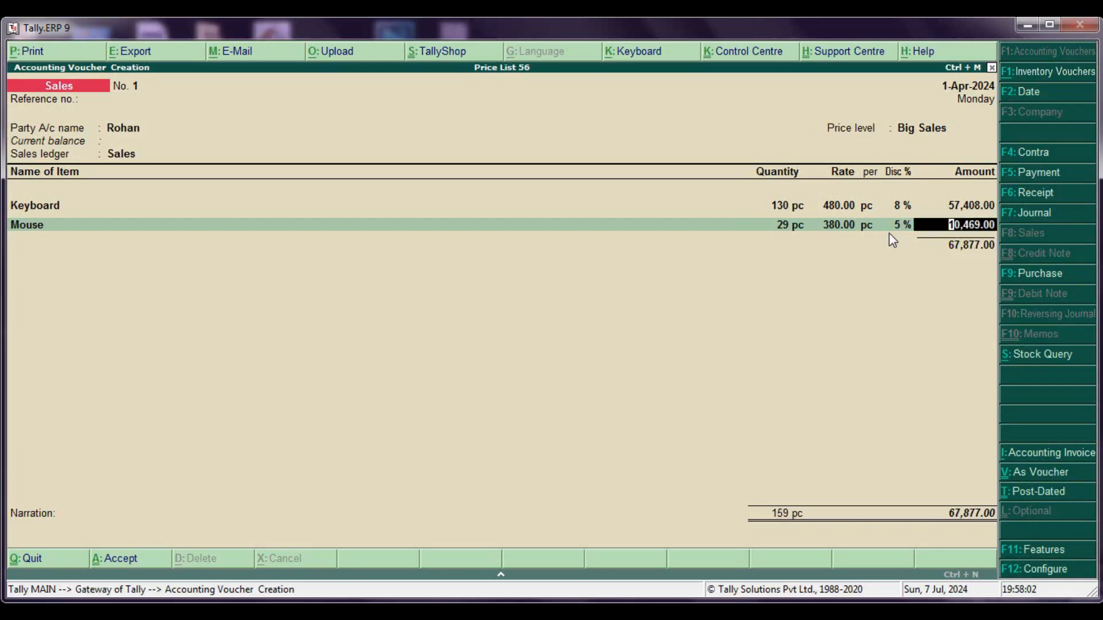
pyautogui.press('BackSpace')
pyautogui.write('30')
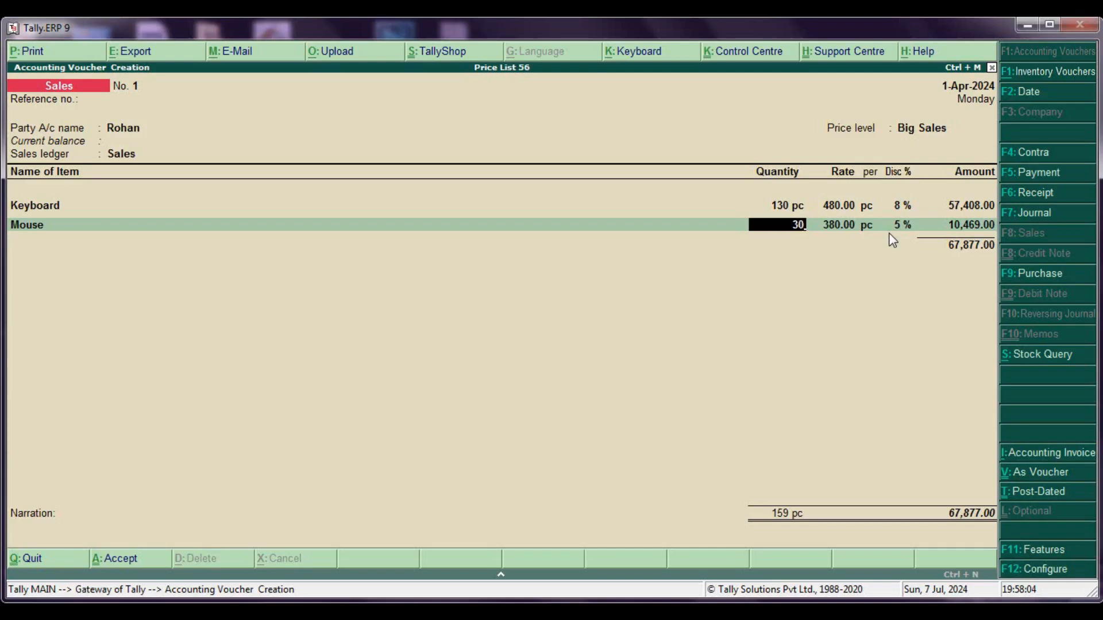
pyautogui.press('Return')
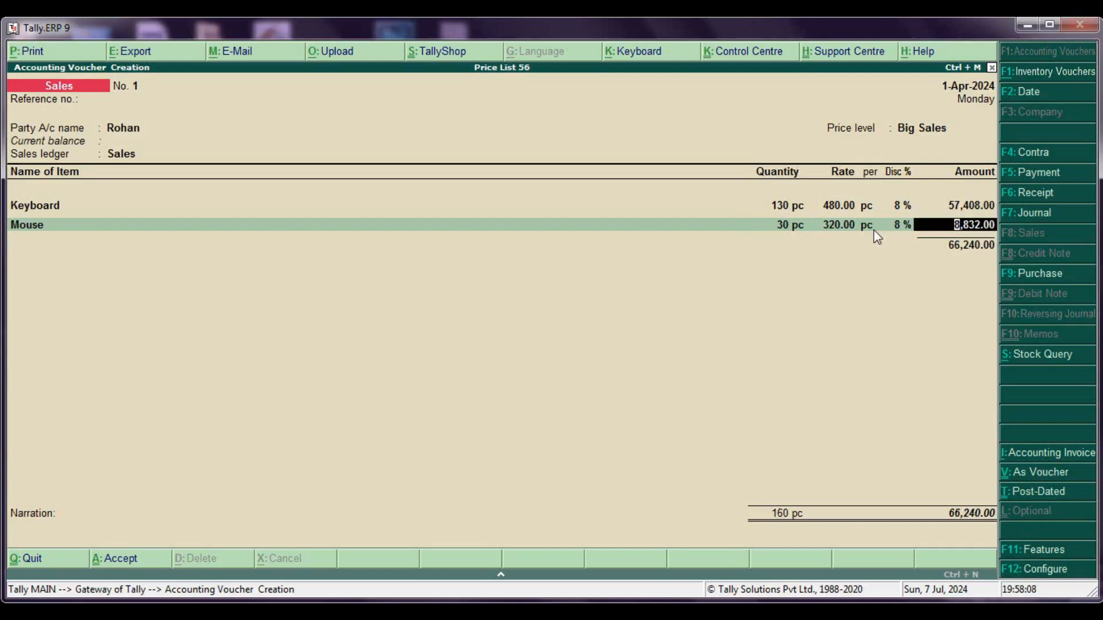
pyautogui.press('BackSpace')
pyautogui.write('50')
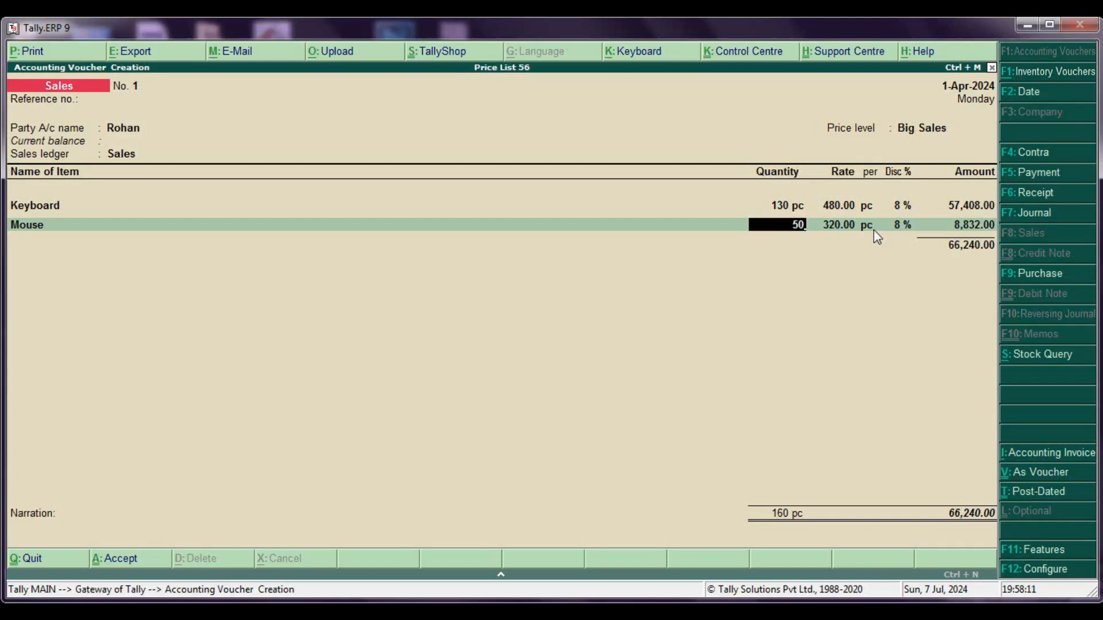
pyautogui.press('Return')
pyautogui.press('BackSpace')
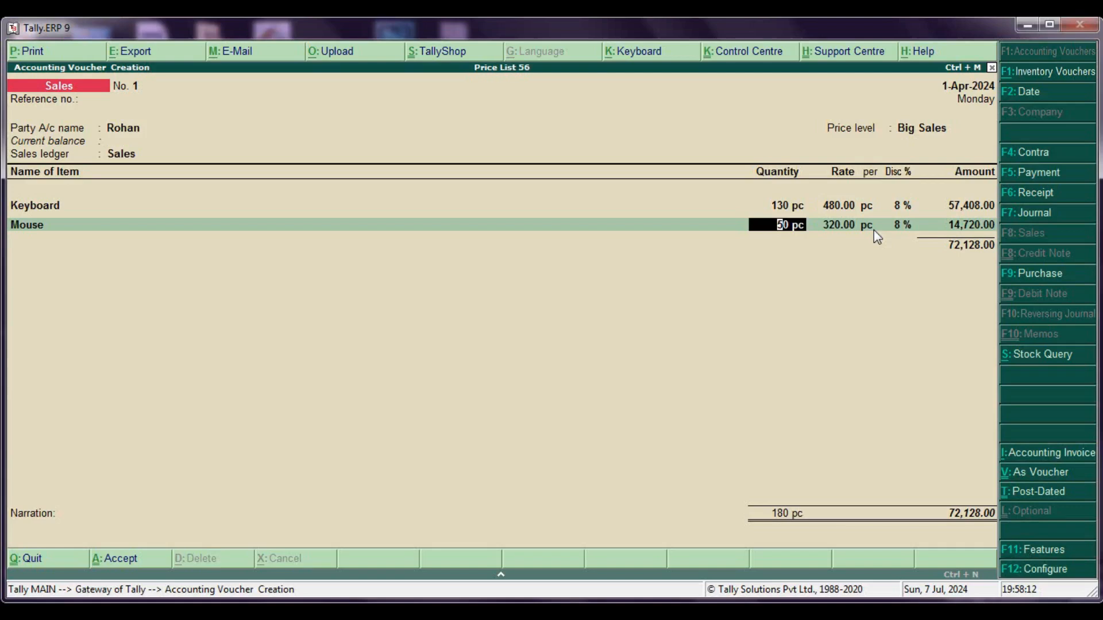
pyautogui.write('99')
pyautogui.press('Return')
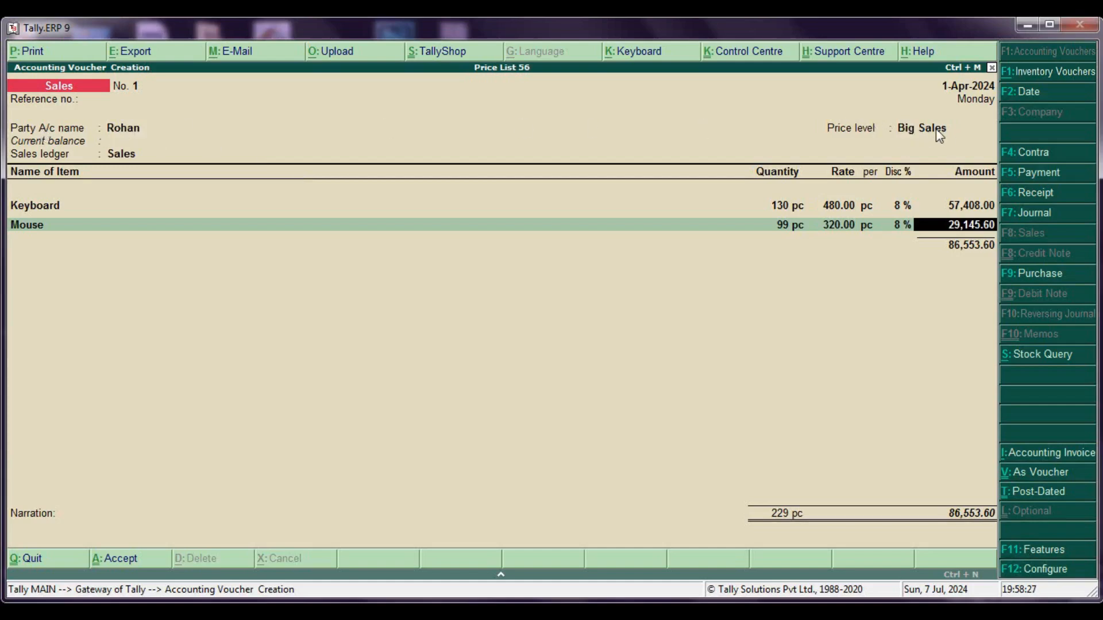
# Discard the unsaved sales voucher and bring up a blank one.
pyautogui.press('Escape')
pyautogui.press('Escape')
pyautogui.press('y')
pyautogui.press('Return')
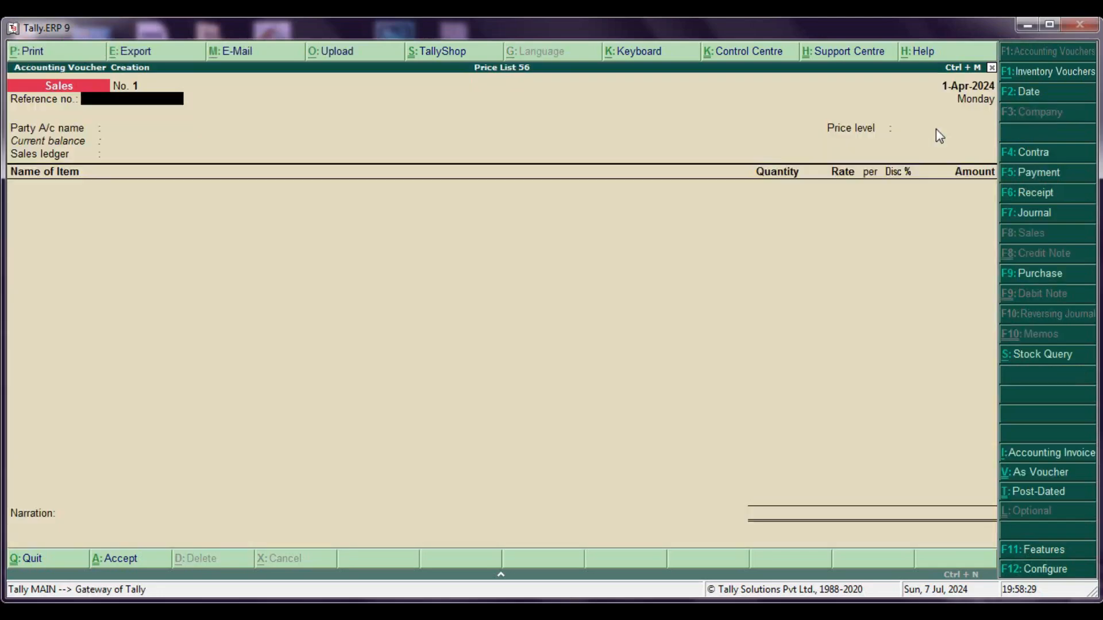
# Fill in the sales voucher header with the customer's ledger as party, price level Not Applicable and sales ledger Sales.
pyautogui.press('Return')
pyautogui.press('Down')
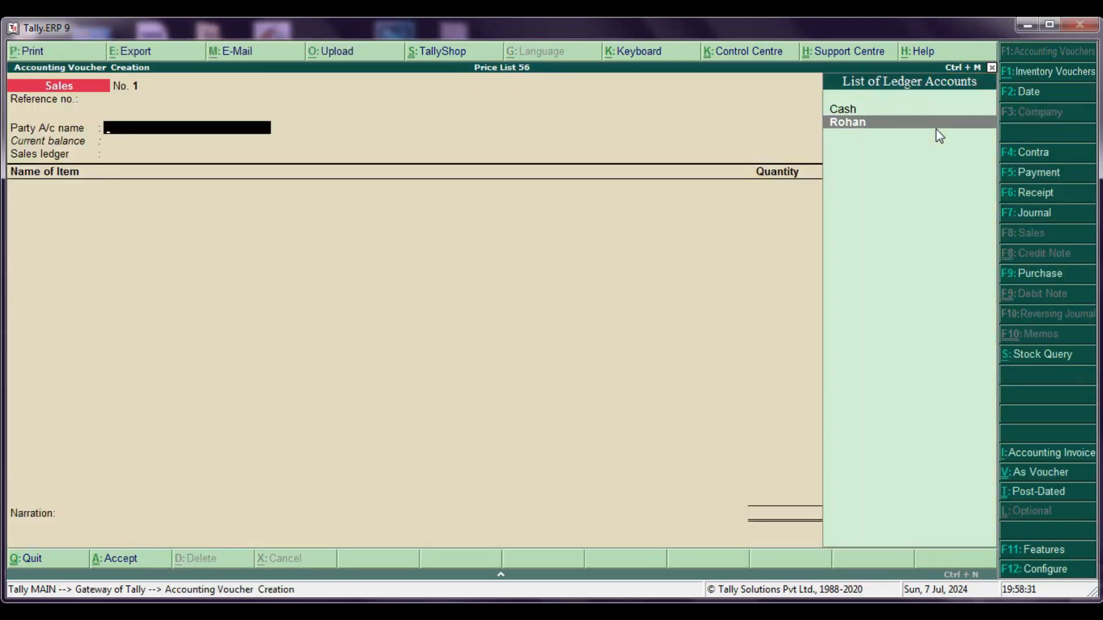
pyautogui.press('Return')
pyautogui.hotkey('ctrl', 'a')
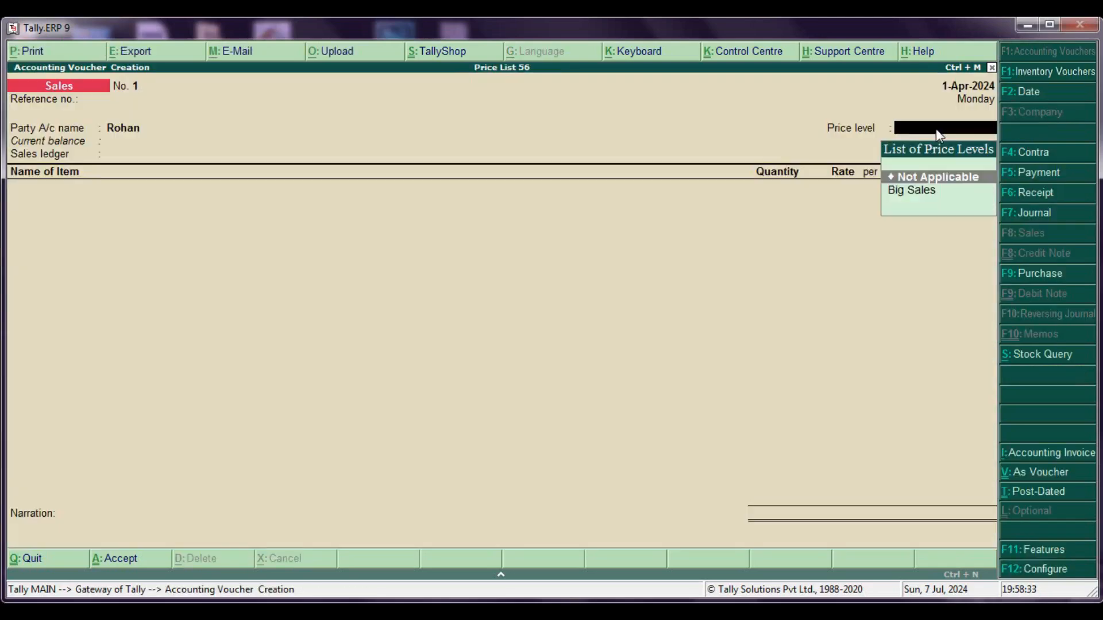
pyautogui.press('Return')
pyautogui.press('Return')
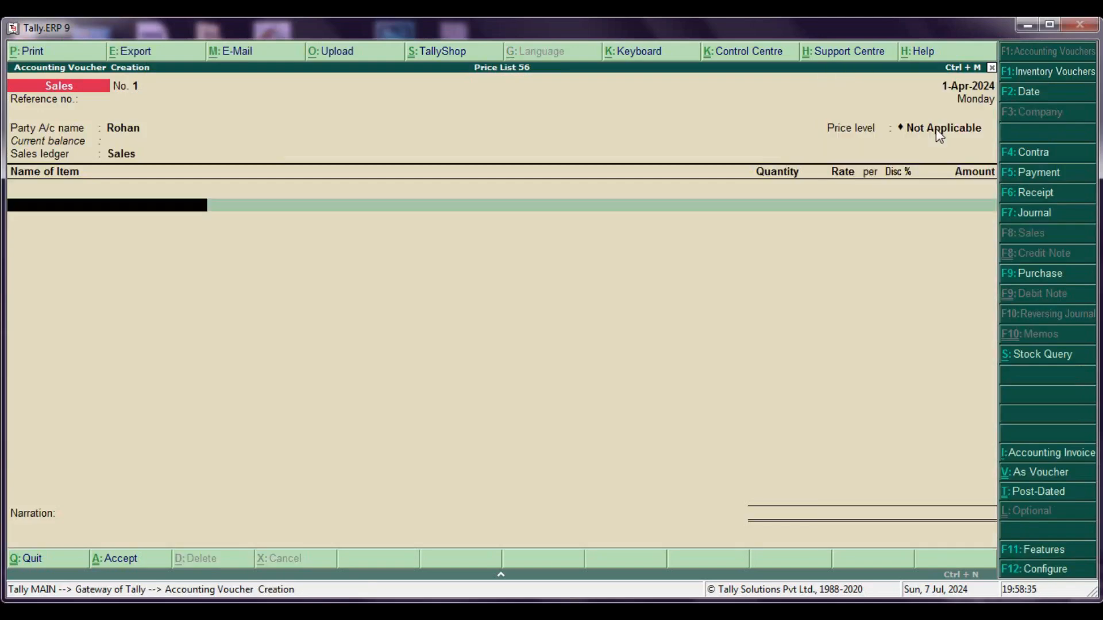
# Try the Keyboard item with quantity 4 pc without a price level, and discard the voucher.
pyautogui.write('K')
pyautogui.press('Return')
pyautogui.write('4')
pyautogui.press('Return')
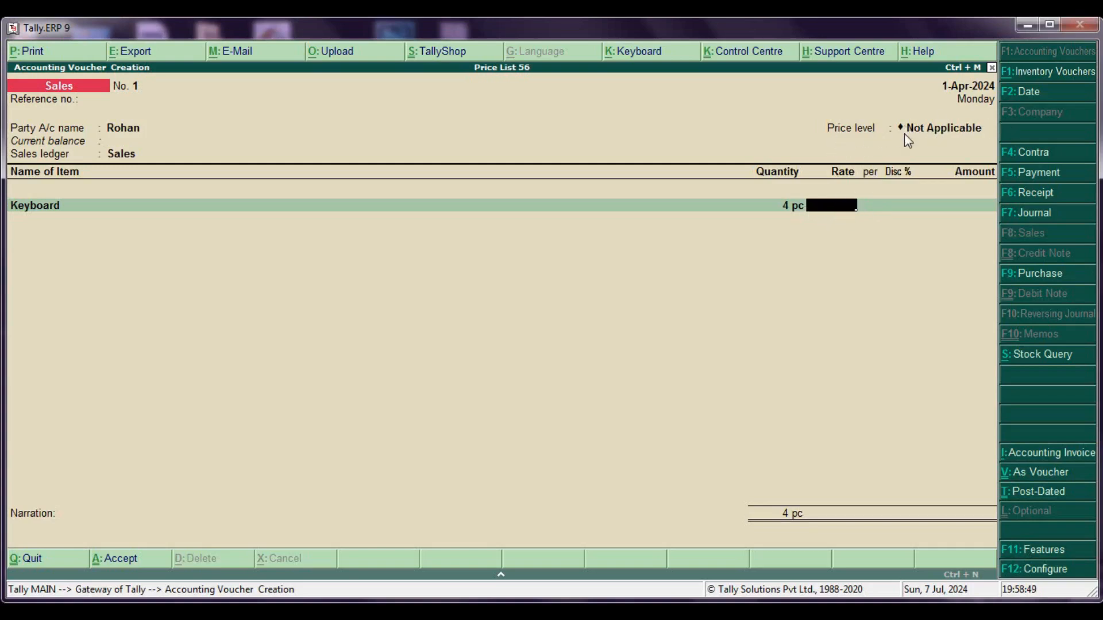
pyautogui.press('Escape')
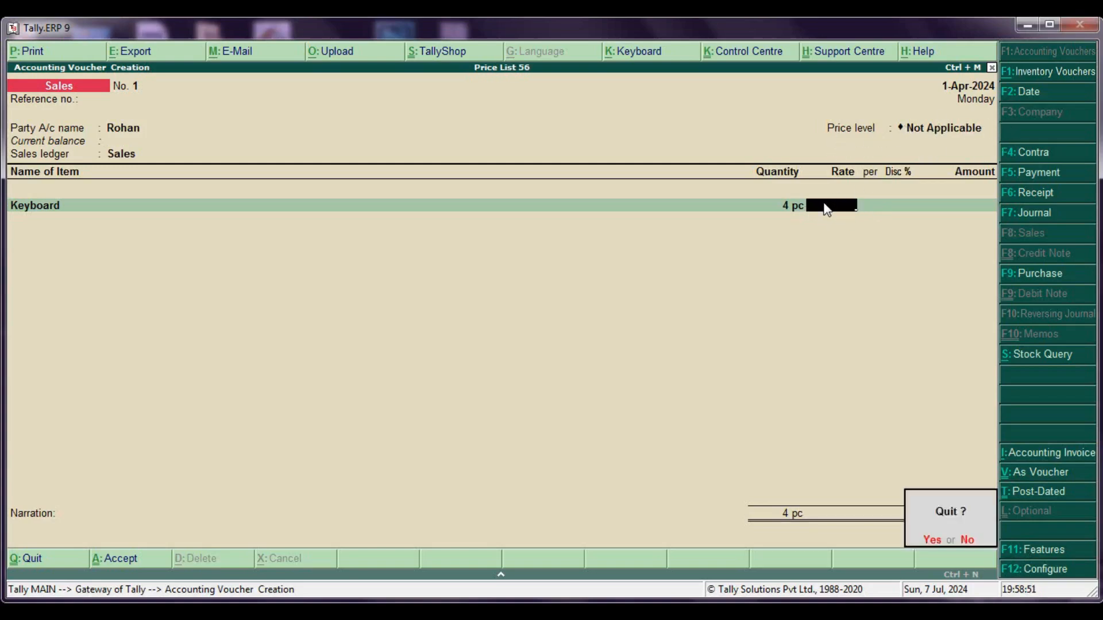
pyautogui.press('Return')
pyautogui.press('Escape')
pyautogui.press('Escape')
# Open the Keyboard stock item for alteration.
pyautogui.press('Down')
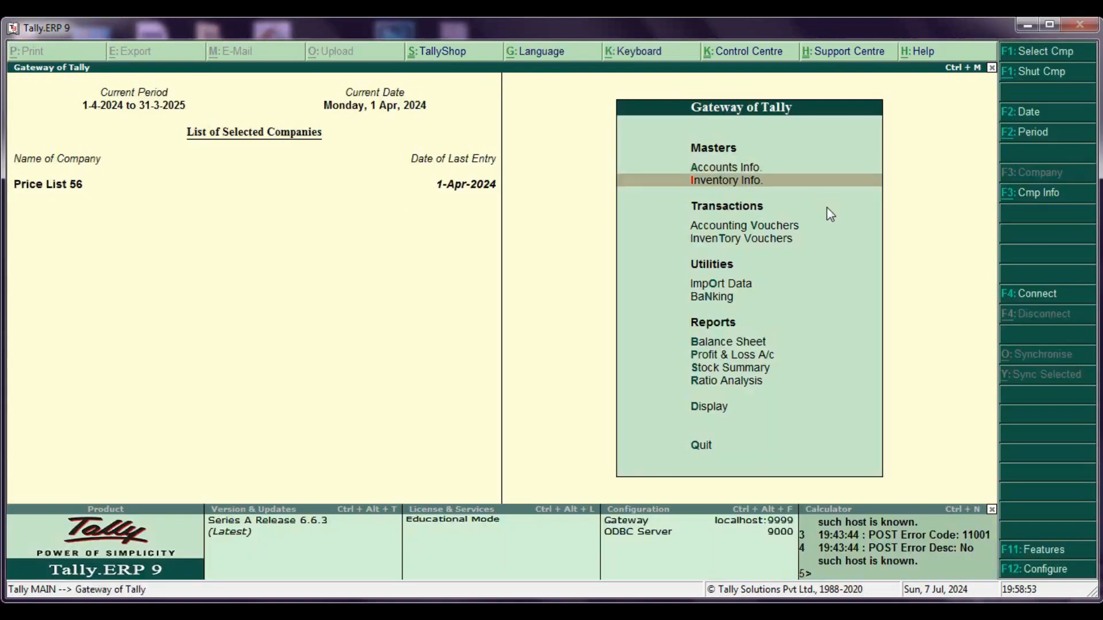
pyautogui.press('Return')
pyautogui.press('Down')
pyautogui.press('Down')
pyautogui.press('Up')
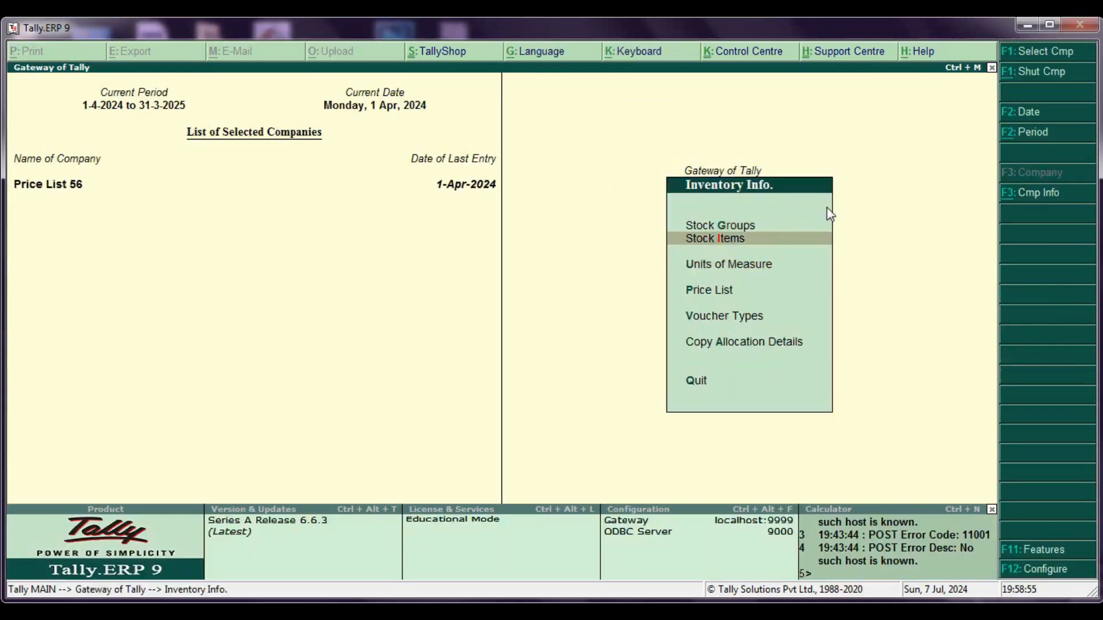
pyautogui.press('Return')
pyautogui.press('Down')
pyautogui.press('Down')
pyautogui.press('Return')
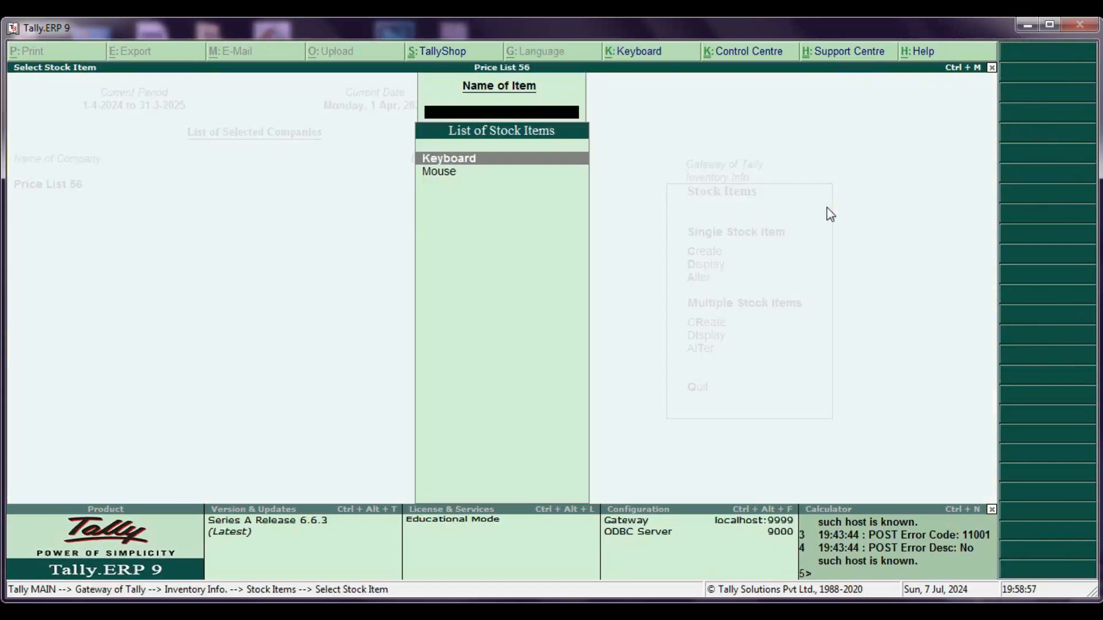
pyautogui.press('Return')
pyautogui.press('Return')
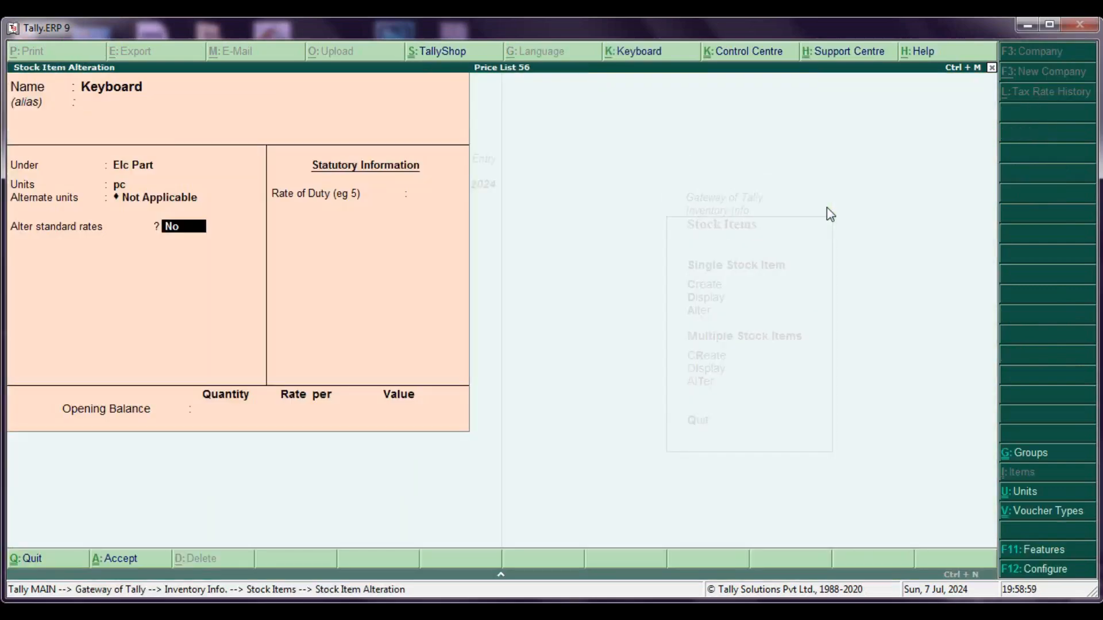
# Enable altering standard rates for Keyboard, add a standard selling price of 600 per pc from 1-Apr-2024 and save the item.
pyautogui.press('y')
pyautogui.press('Return')
pyautogui.press('Return')
pyautogui.press('Return')
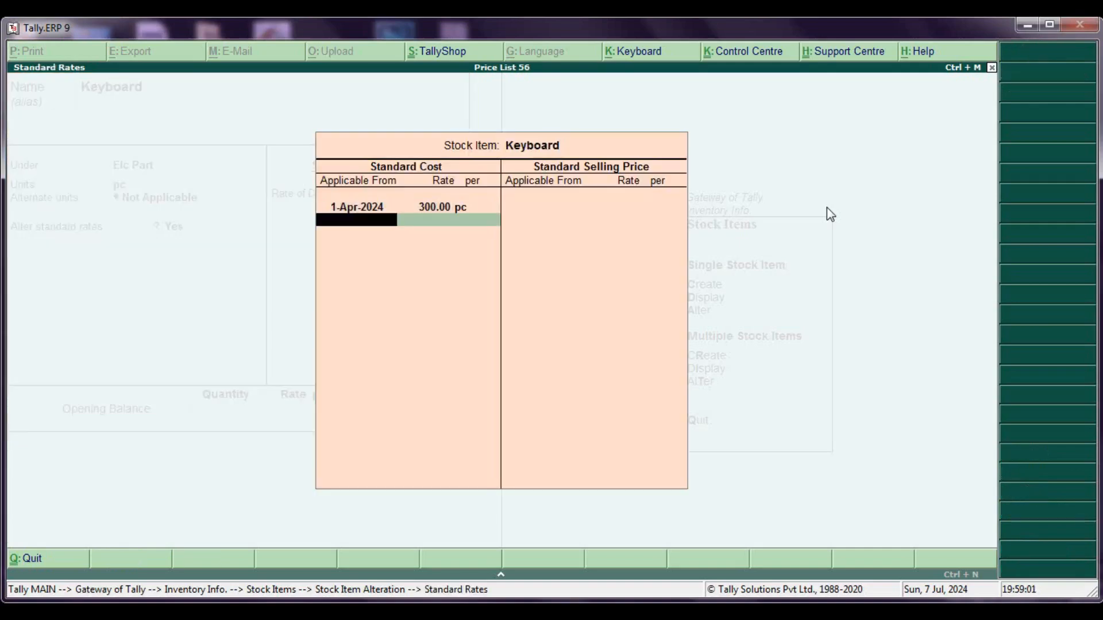
pyautogui.press('Return')
pyautogui.write('1')
pyautogui.press('Return')
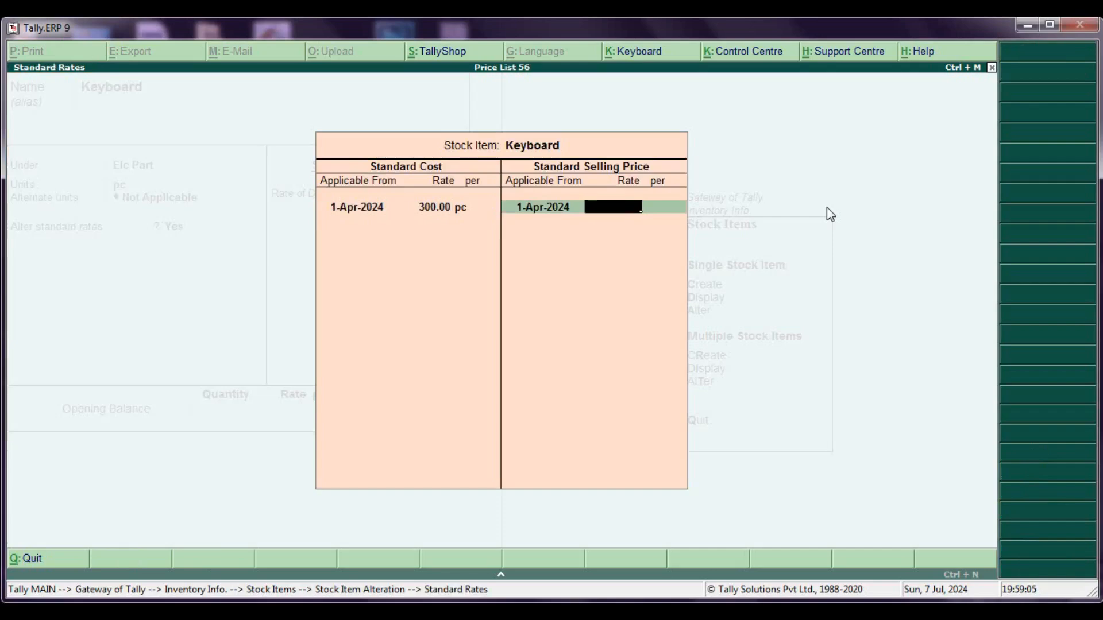
pyautogui.write('600')
pyautogui.press('Return')
pyautogui.press('Return')
pyautogui.press('Return')
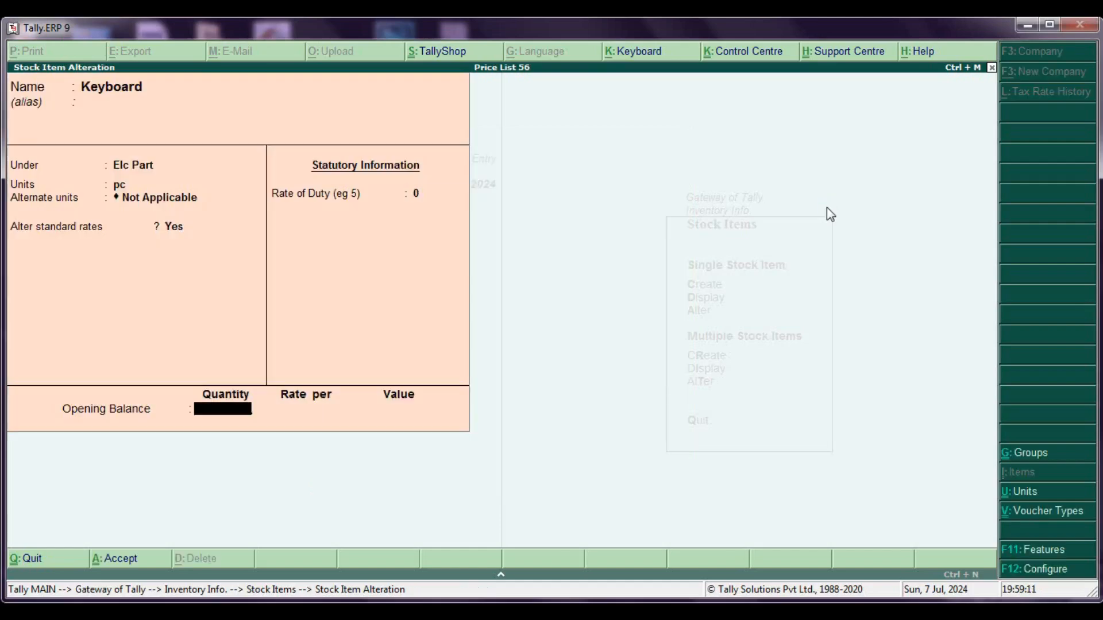
pyautogui.press('Return')
pyautogui.press('Return')
# Open the Mouse stock item for alteration and enable altering its standard rates, keeping the standard cost.
pyautogui.press('Down')
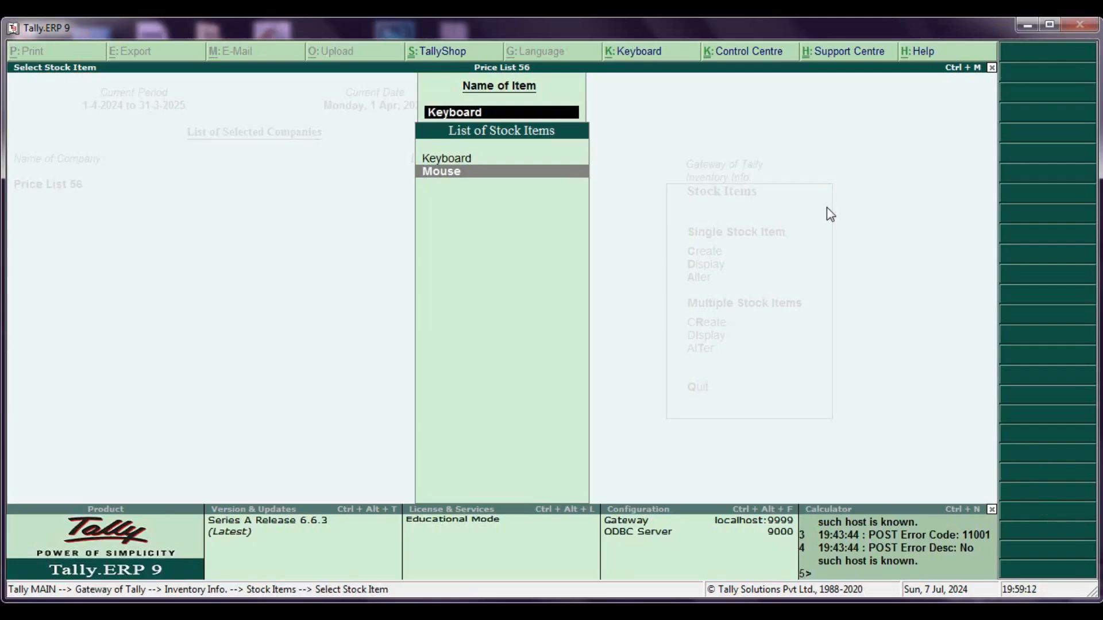
pyautogui.press('Return')
pyautogui.press('Return')
pyautogui.press('Return')
pyautogui.press('Return')
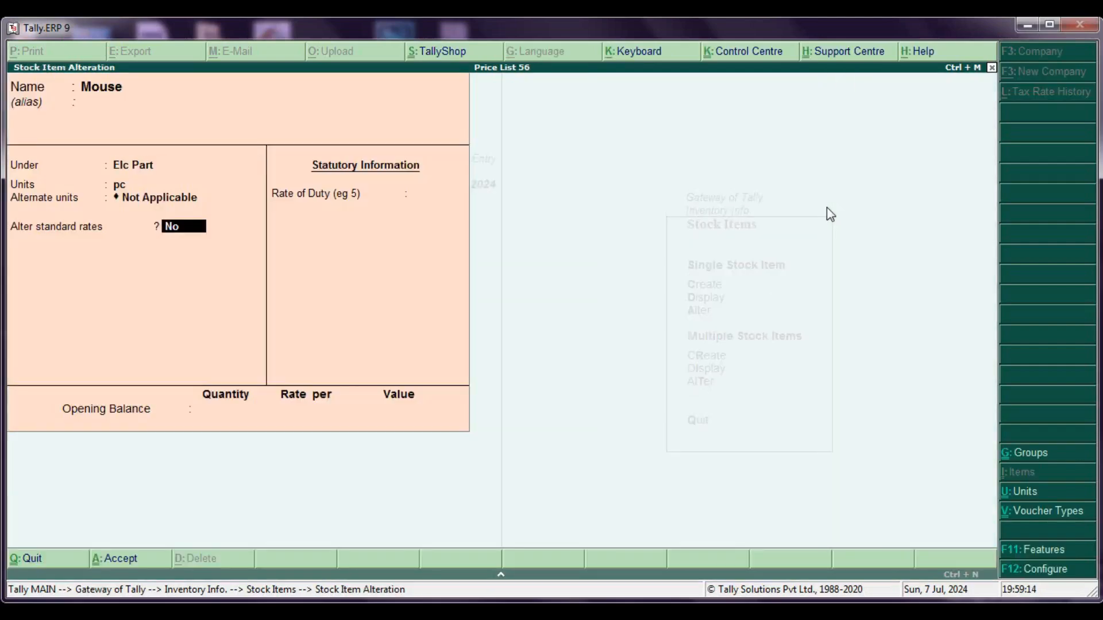
pyautogui.write('y')
pyautogui.press('Return')
pyautogui.press('Return')
pyautogui.press('Return')
pyautogui.press('Return')
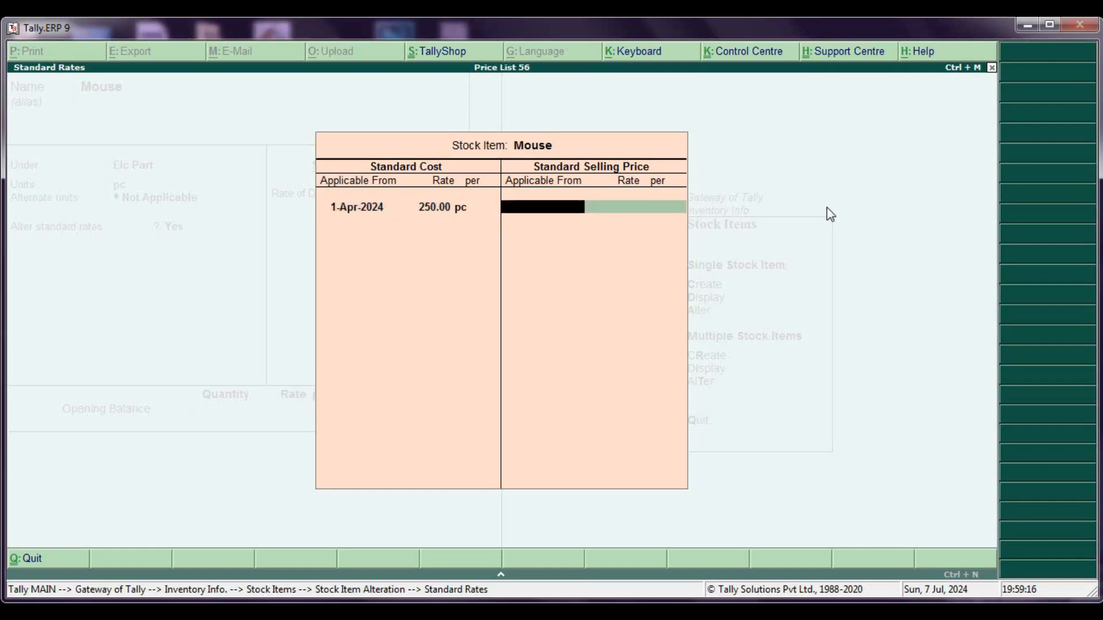
# Add a standard selling price of 400 per pc from 1-Apr-2024 for Mouse and save the item.
pyautogui.press('Return')
pyautogui.write('400')
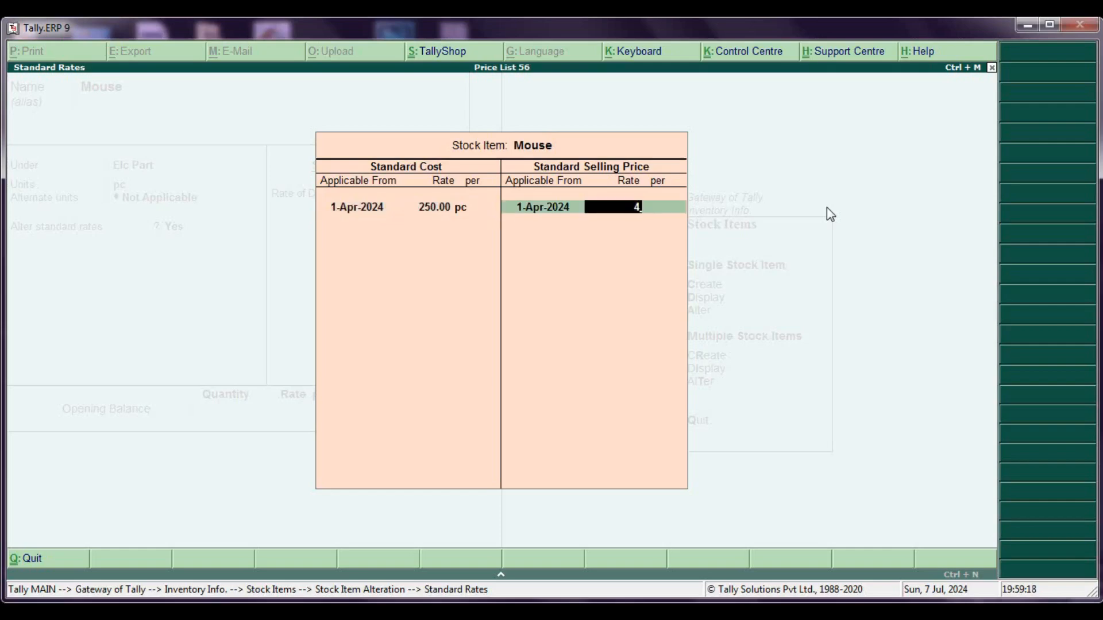
pyautogui.press('Return')
pyautogui.press('Return')
pyautogui.press('Return')
pyautogui.press('Return')
pyautogui.press('Return')
pyautogui.press('Return')
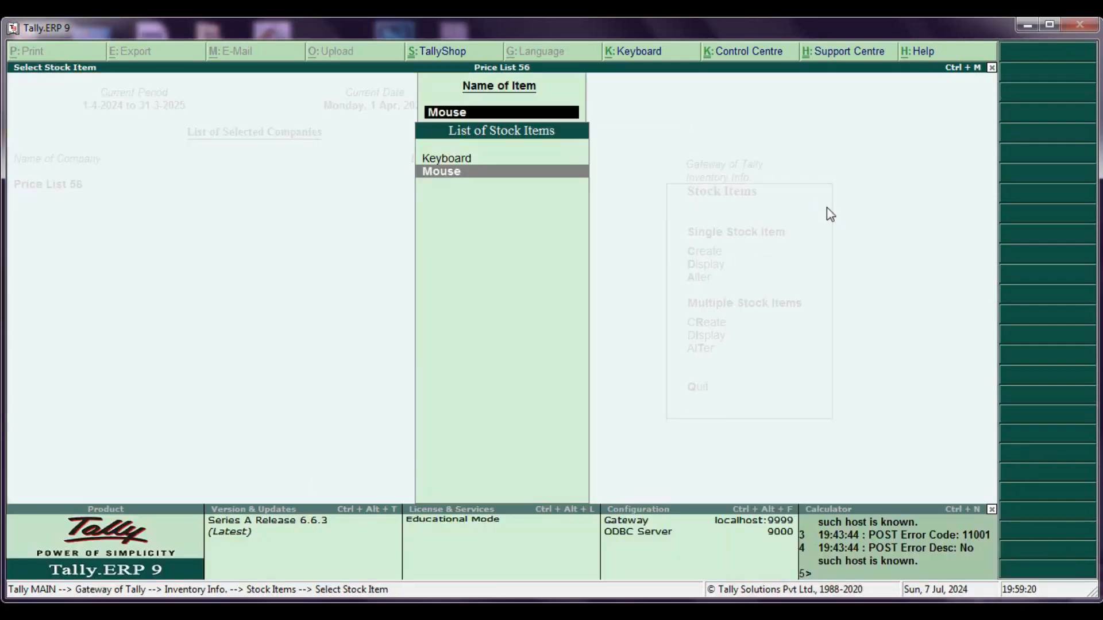
# Leave the stock item masters and open a new sales voucher.
pyautogui.press('Escape')
pyautogui.press('Escape')
pyautogui.press('Escape')
pyautogui.press('Down')
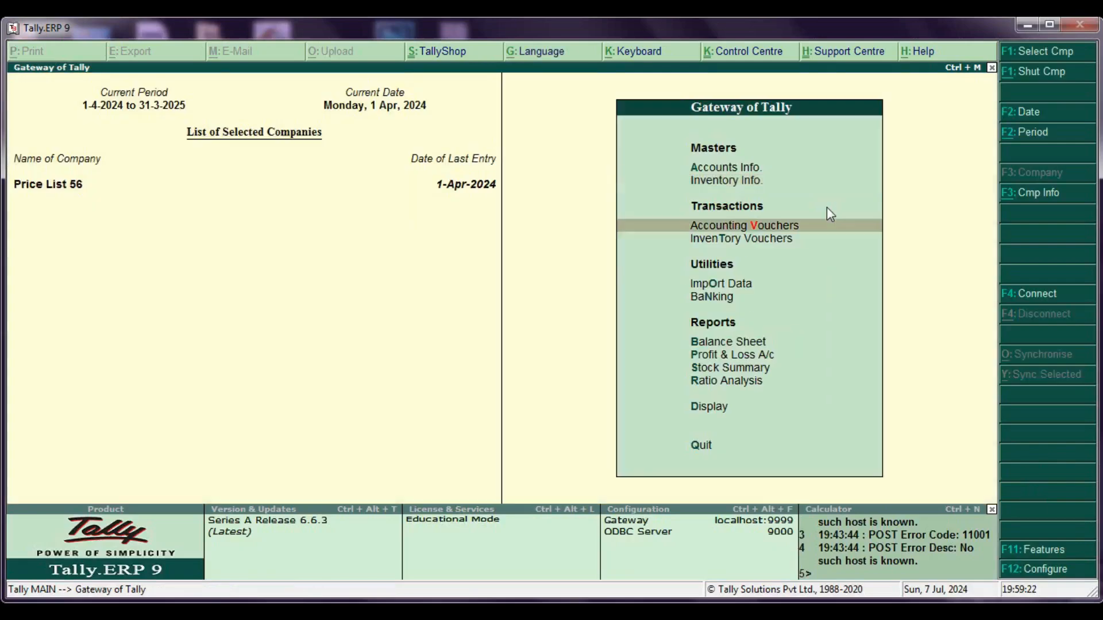
pyautogui.press('Down')
pyautogui.press('Return')
pyautogui.press('F8')
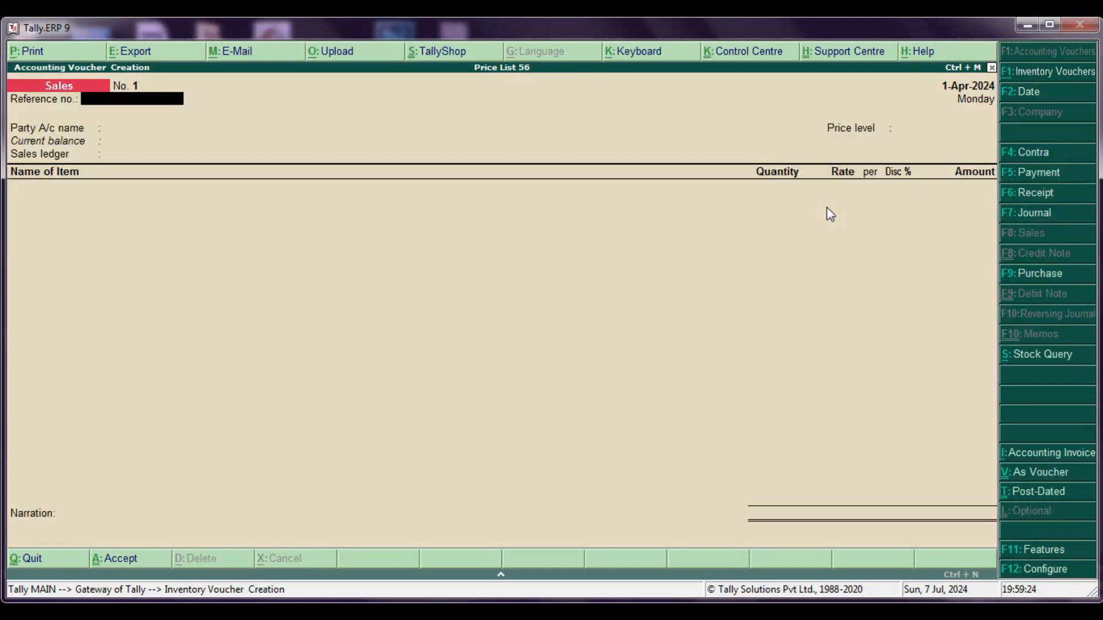
# Select the existing customer as the party account and Sales as the sales ledger, leaving the price level Not Applicable.
pyautogui.press('Return')
pyautogui.press('Down')
pyautogui.press('Return')
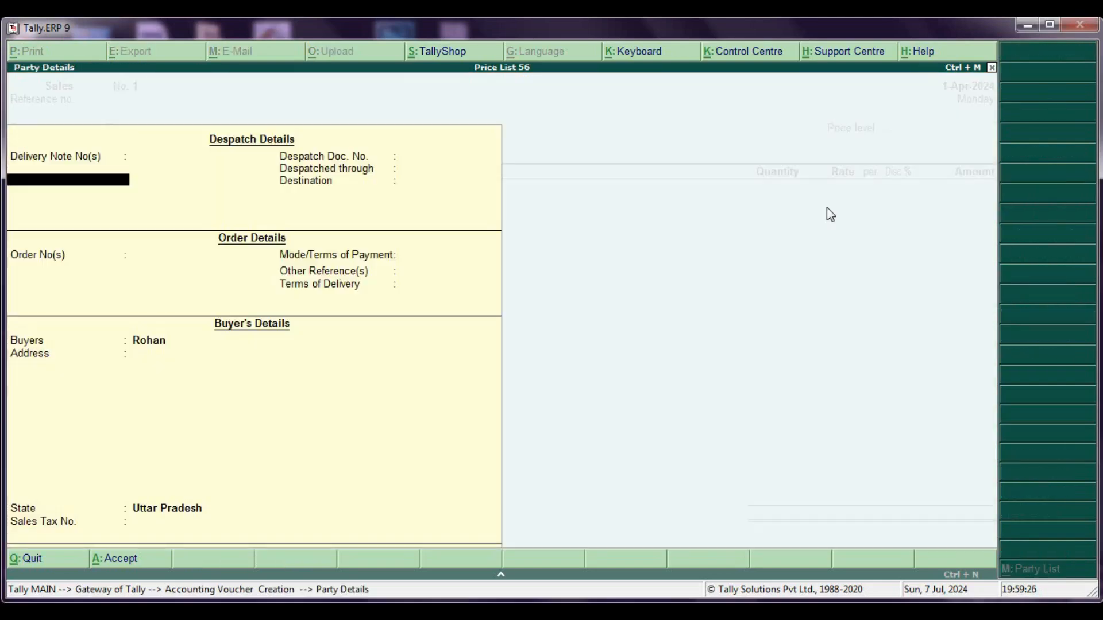
pyautogui.hotkey('ctrl', 'a')
pyautogui.press('Return')
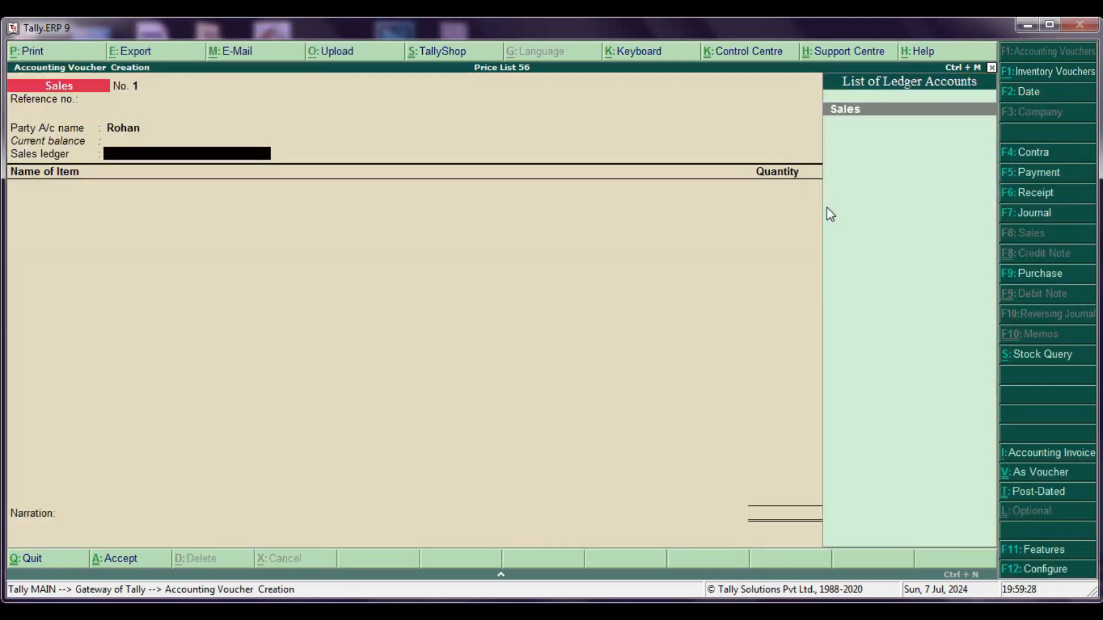
pyautogui.press('Return')
# Add Keyboard to the voucher with a quantity of 1 pc.
pyautogui.write('K')
pyautogui.press('Return')
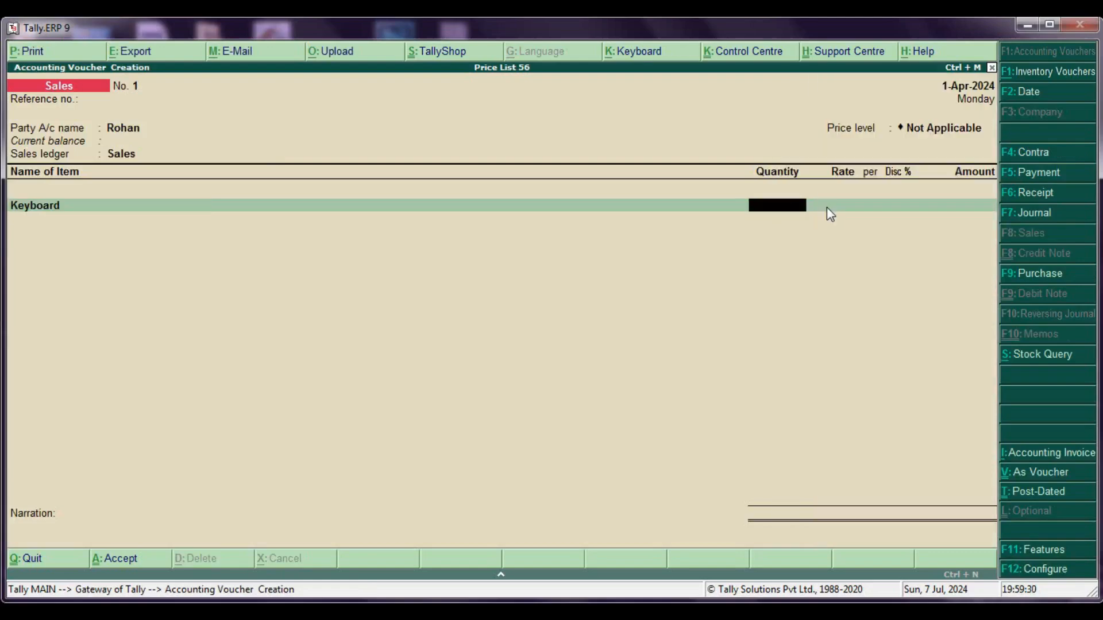
pyautogui.write('1')
pyautogui.press('Return')
pyautogui.press('BackSpace')
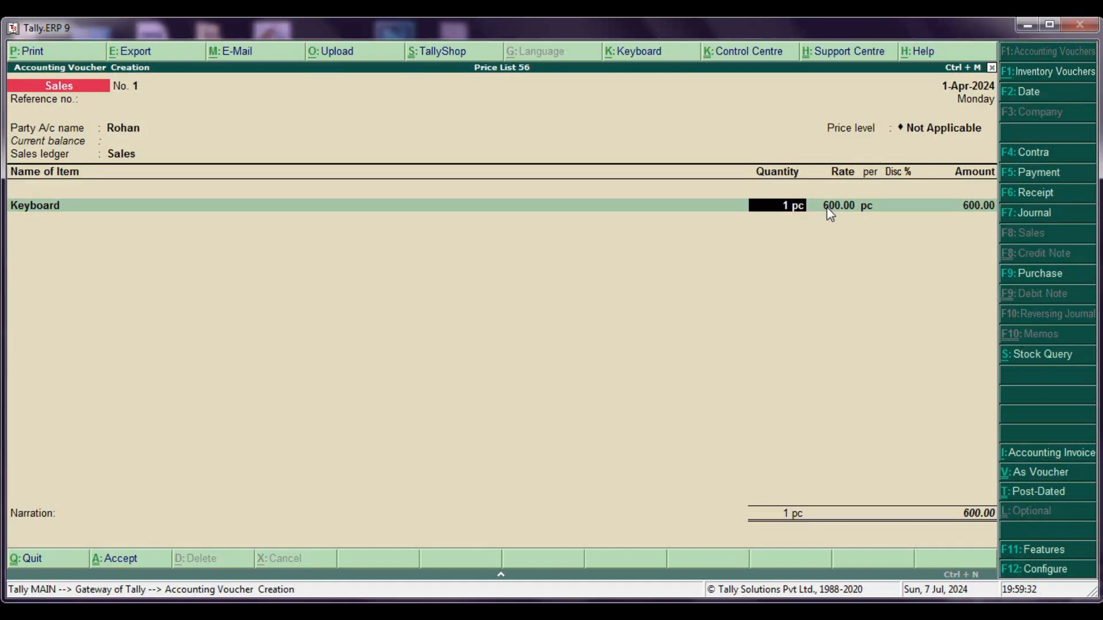
# Try Keyboard quantities of 66 and 67 pc and accept the line at 67 pc with the standard rate.
pyautogui.write('66')
pyautogui.press('Return')
pyautogui.press('BackSpace')
pyautogui.write('67')
pyautogui.press('Return')
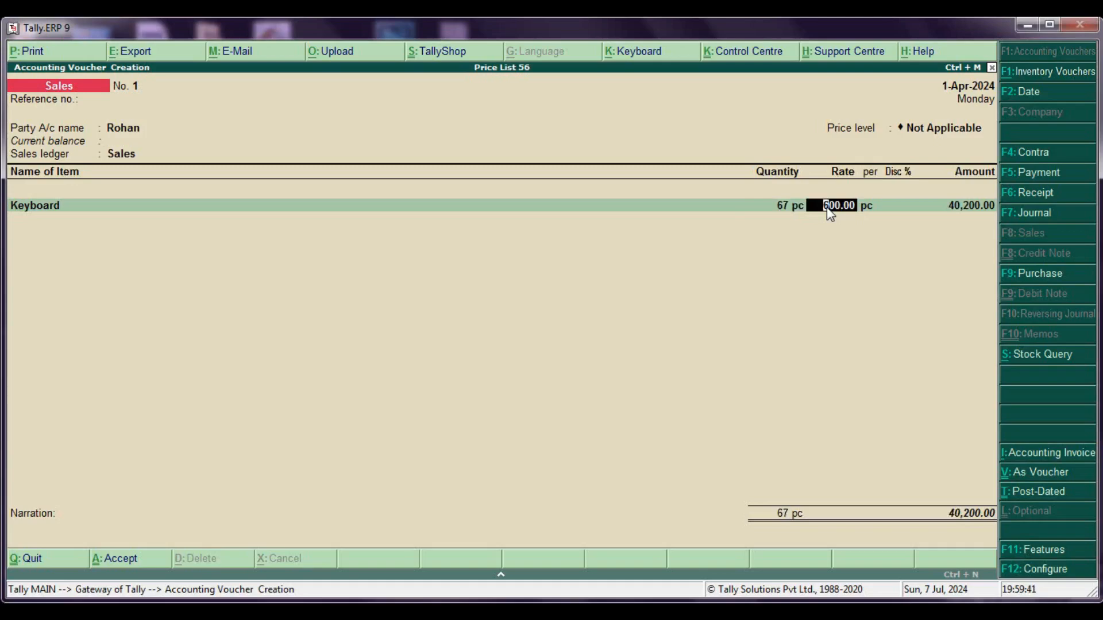
pyautogui.press('Return')
pyautogui.press('Return')
pyautogui.press('Return')
pyautogui.press('Return')
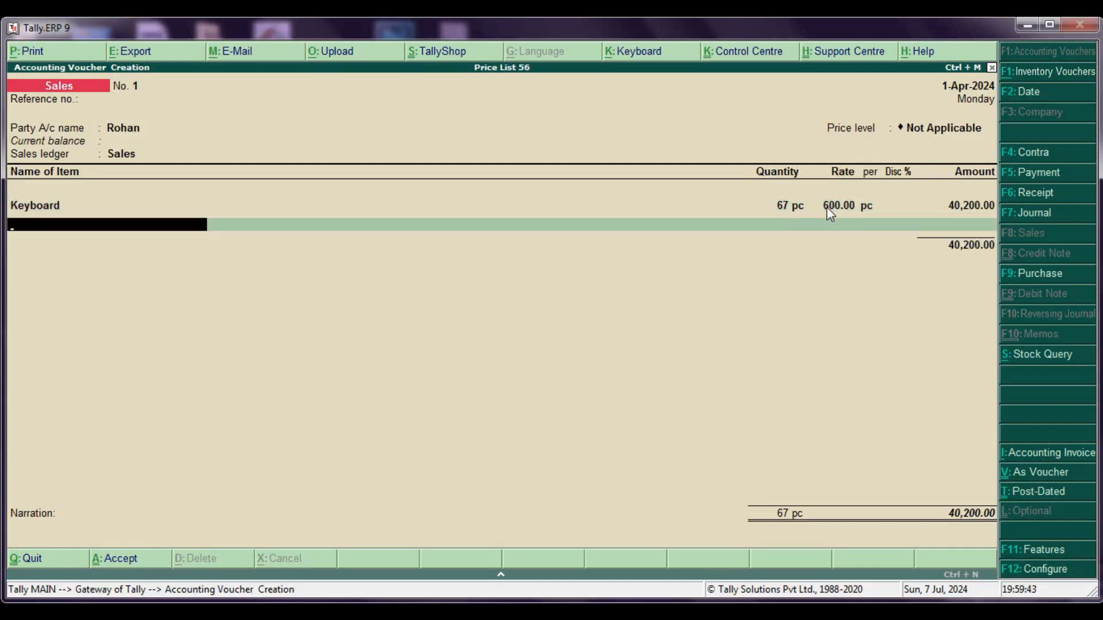
# Add Mouse with trial quantities of 5 and 120 pc, and discard the sales voucher.
pyautogui.write('m')
pyautogui.press('Return')
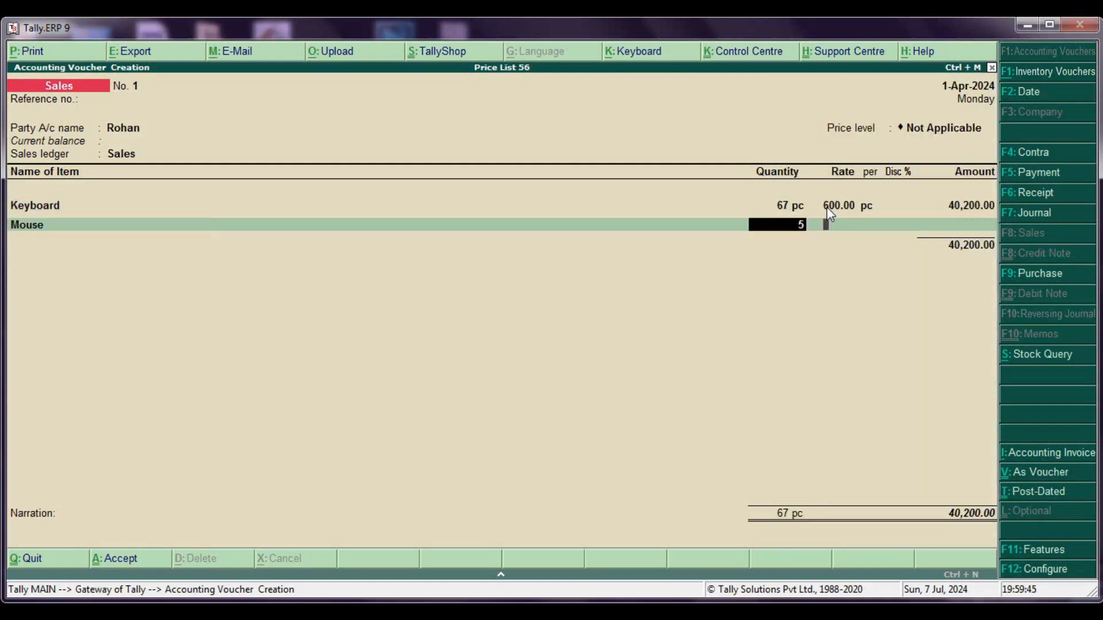
pyautogui.write('5')
pyautogui.press('Return')
pyautogui.press('BackSpace')
pyautogui.write('120')
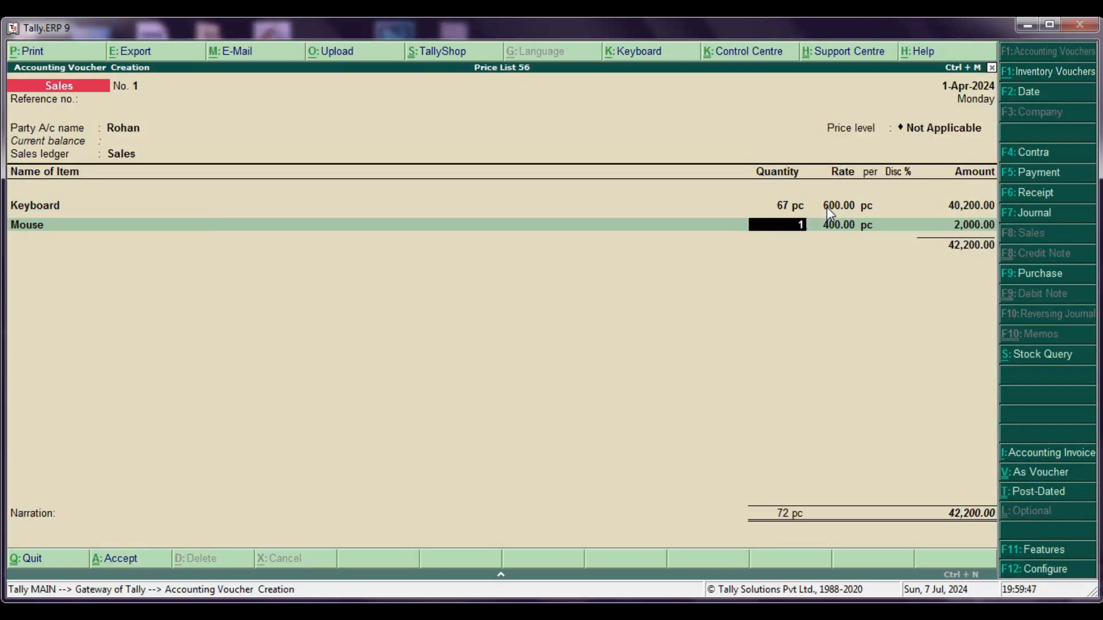
pyautogui.press('Return')
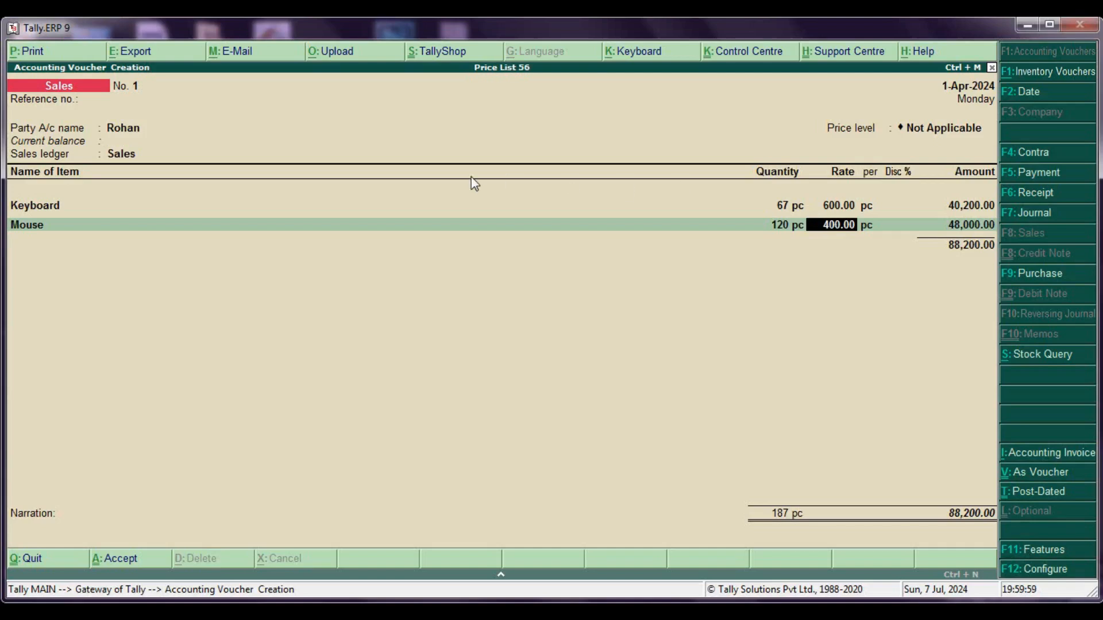
pyautogui.press('Escape')
pyautogui.press('y')
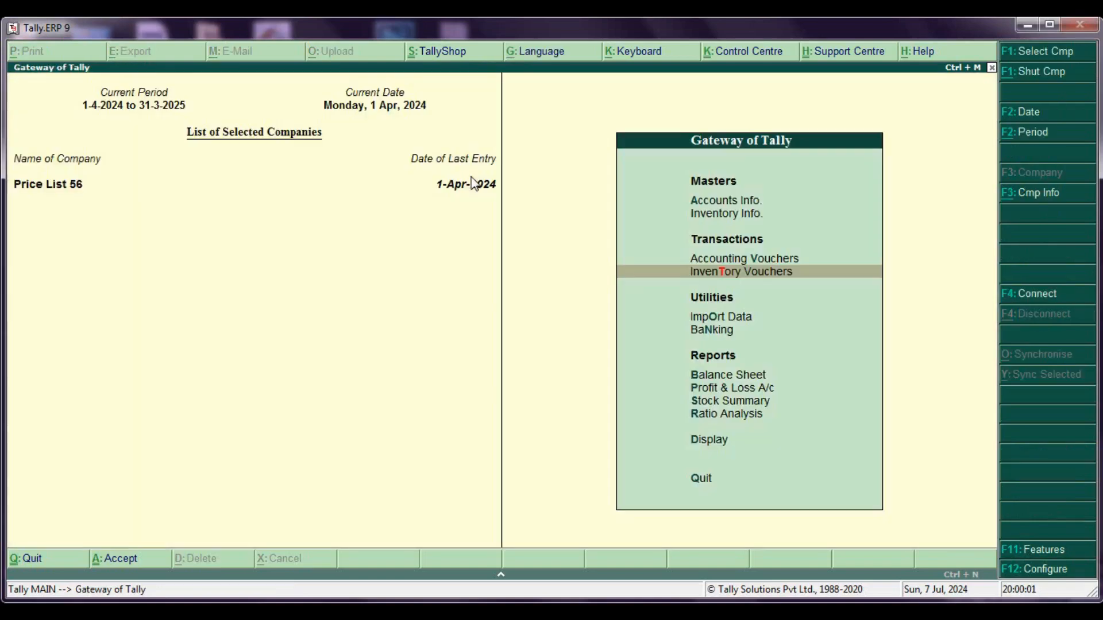
pyautogui.press('Up')
pyautogui.press('Up')
pyautogui.press('Return')
pyautogui.press('Down')
pyautogui.press('Return')
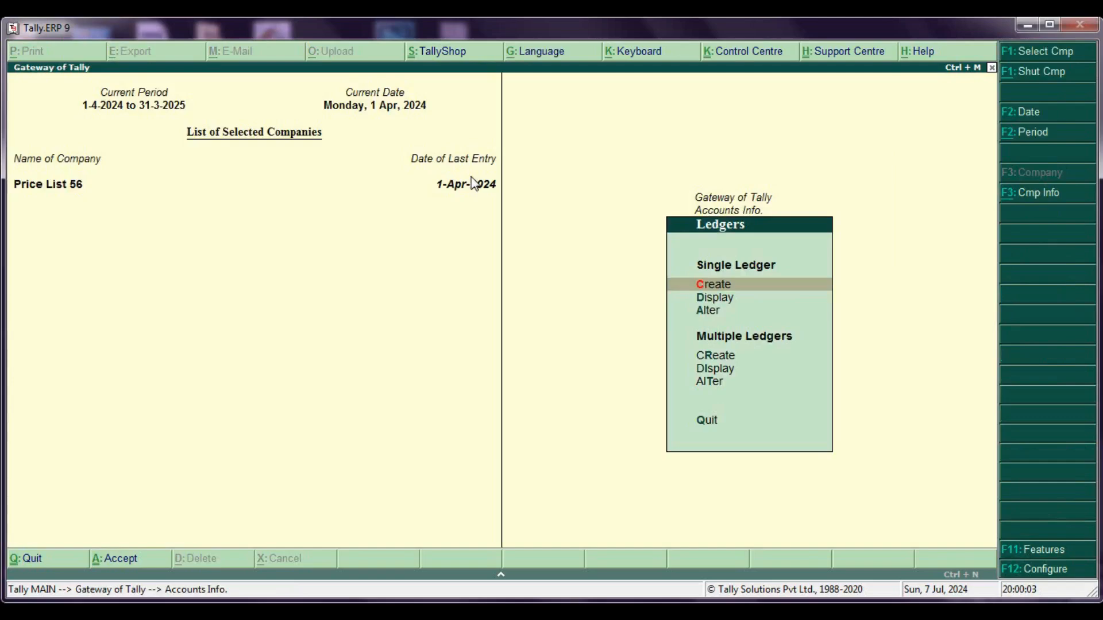
pyautogui.press('Down')
pyautogui.press('Down')
pyautogui.press('Up')
pyautogui.press('Up')
pyautogui.press('Return')
pyautogui.write('Soahn')
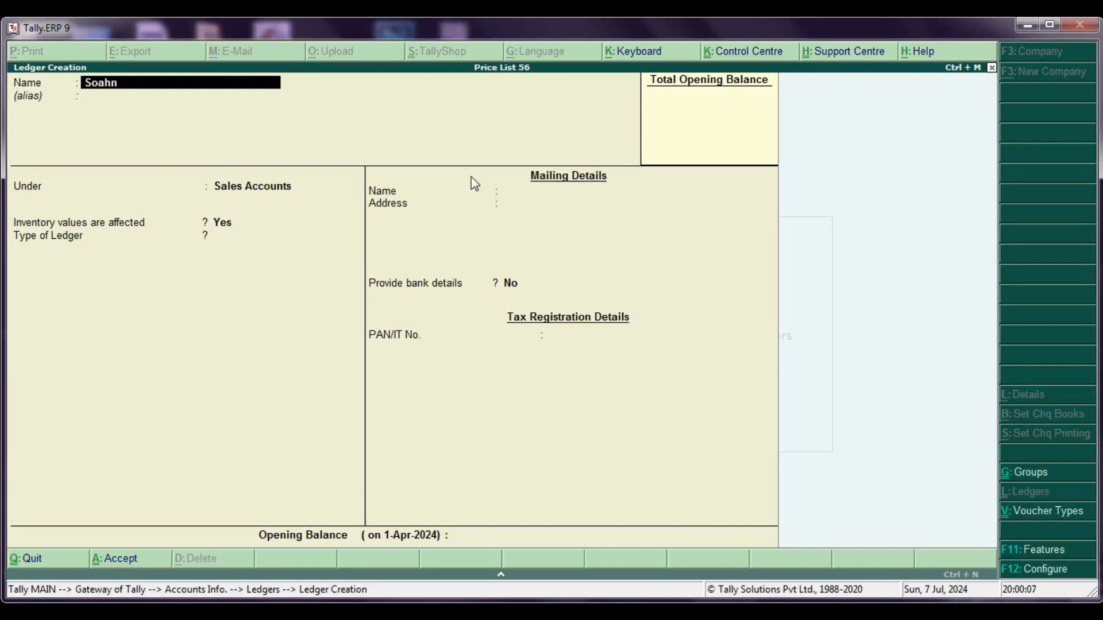
pyautogui.press('Return')
pyautogui.press('Return')
pyautogui.write('S')
pyautogui.press('Down')
pyautogui.press('Down')
pyautogui.press('Down')
pyautogui.press('Down')
pyautogui.press('Return')
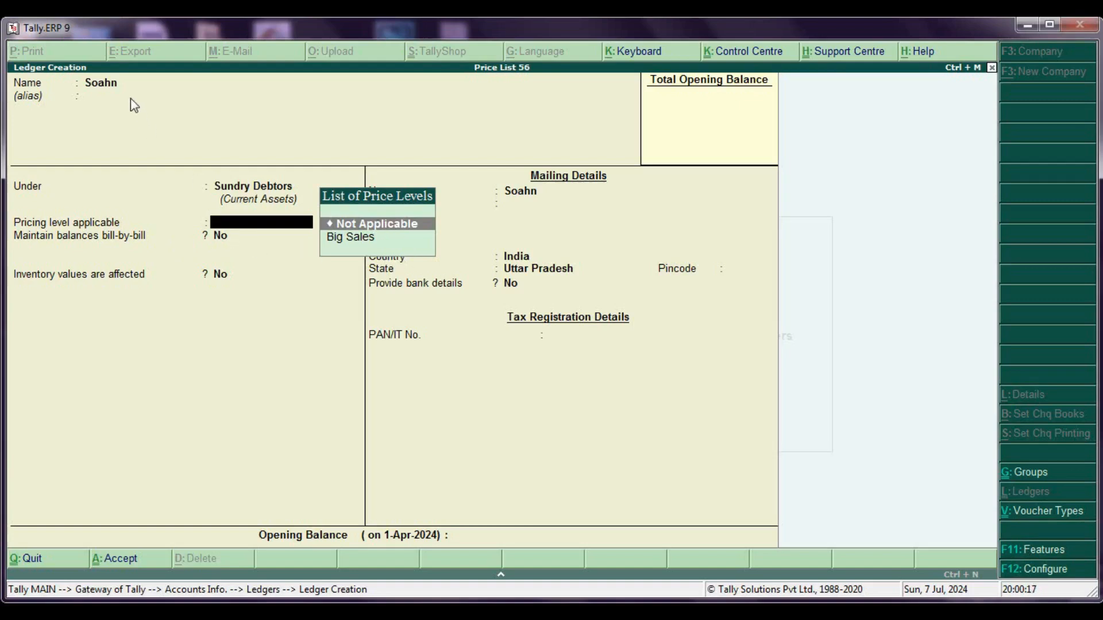
pyautogui.press('Down')
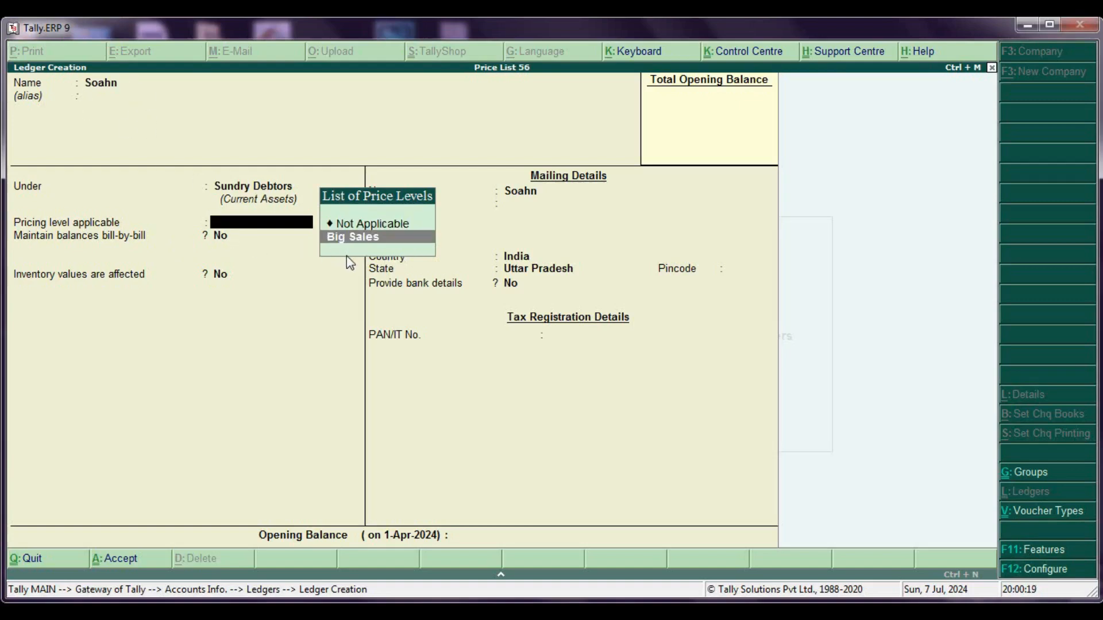
pyautogui.press('Escape')
pyautogui.press('Return')
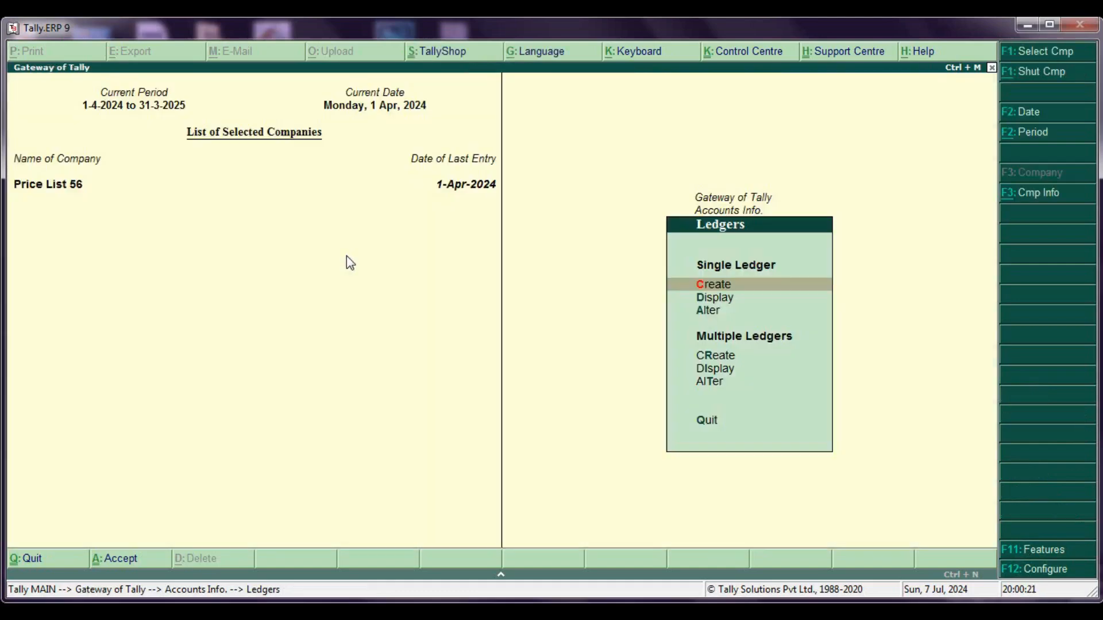
# Open the existing customer's ledger for alteration to check its applicable pricing level, and leave it unsaved.
pyautogui.press('Escape')
pyautogui.press('Return')
pyautogui.press('Down')
pyautogui.press('Down')
pyautogui.press('Return')
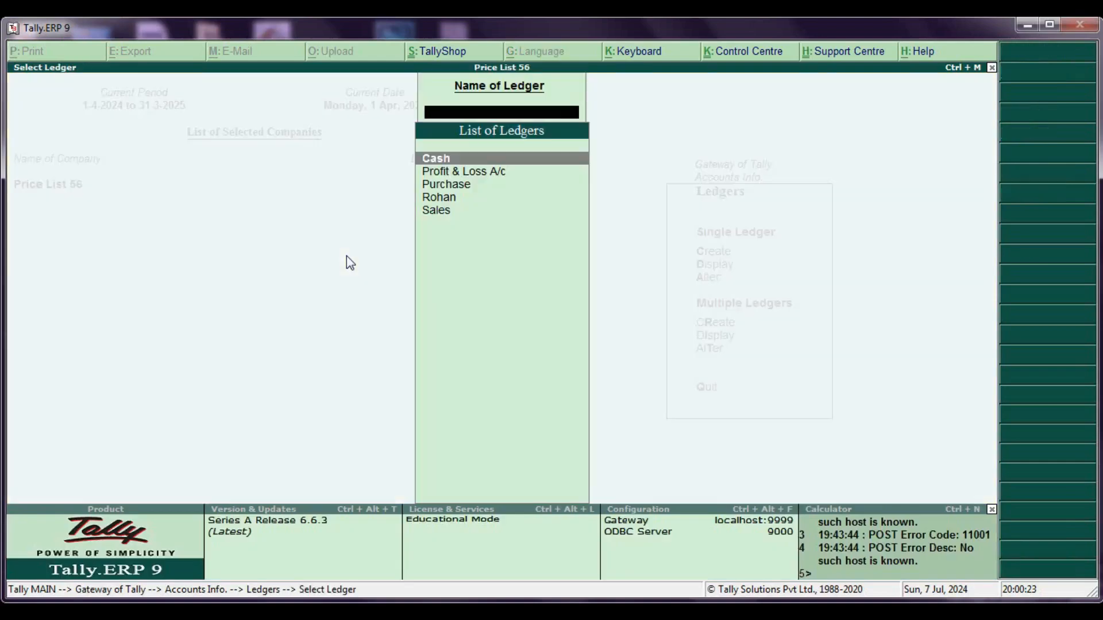
pyautogui.press('Down')
pyautogui.press('Return')
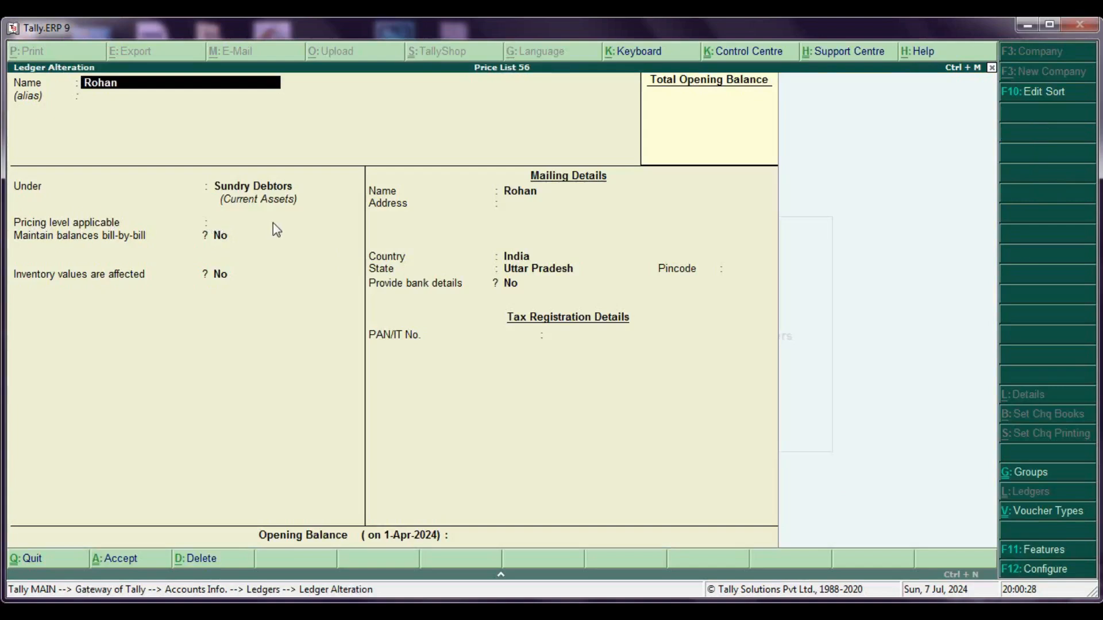
pyautogui.press('Escape')
pyautogui.press('Escape')
pyautogui.press('Escape')
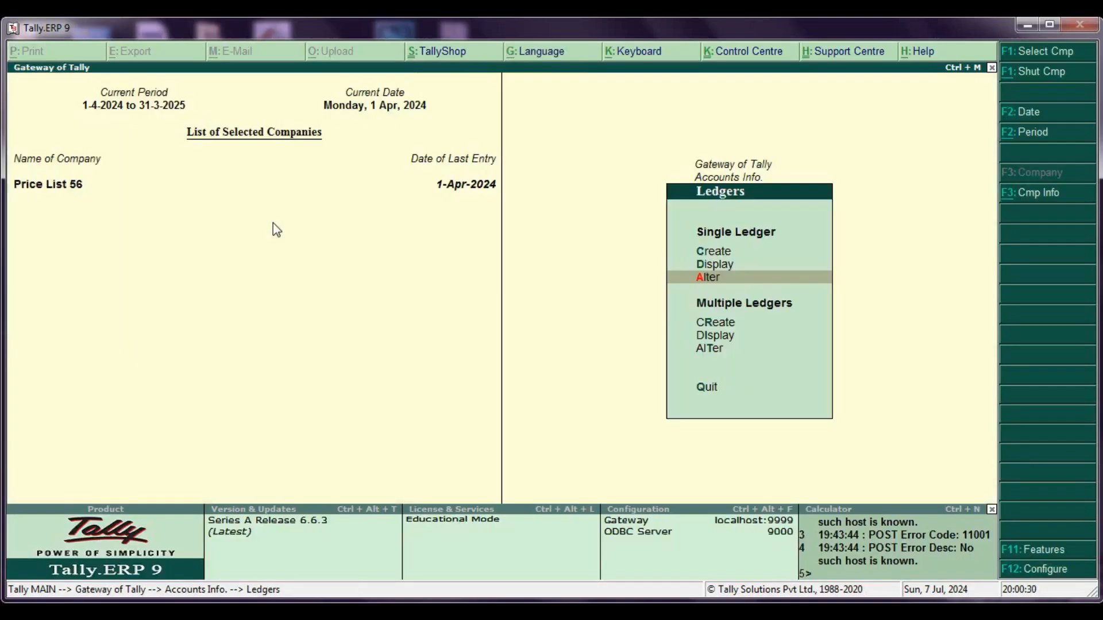
# Create a new ledger with the second customer's name under Sundry Debtors.
pyautogui.press('Up')
pyautogui.press('Up')
pyautogui.press('Return')
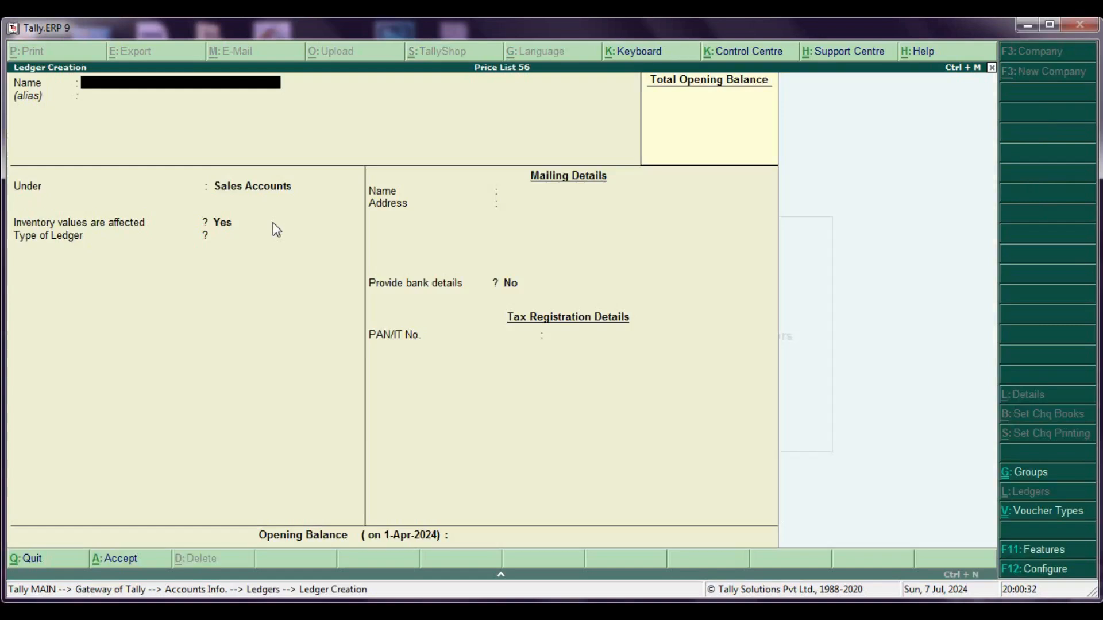
pyautogui.write('Soahn')
pyautogui.press('Return')
pyautogui.write('S')
pyautogui.press('Down')
pyautogui.press('Down')
pyautogui.press('Down')
pyautogui.press('Down')
pyautogui.press('Return')
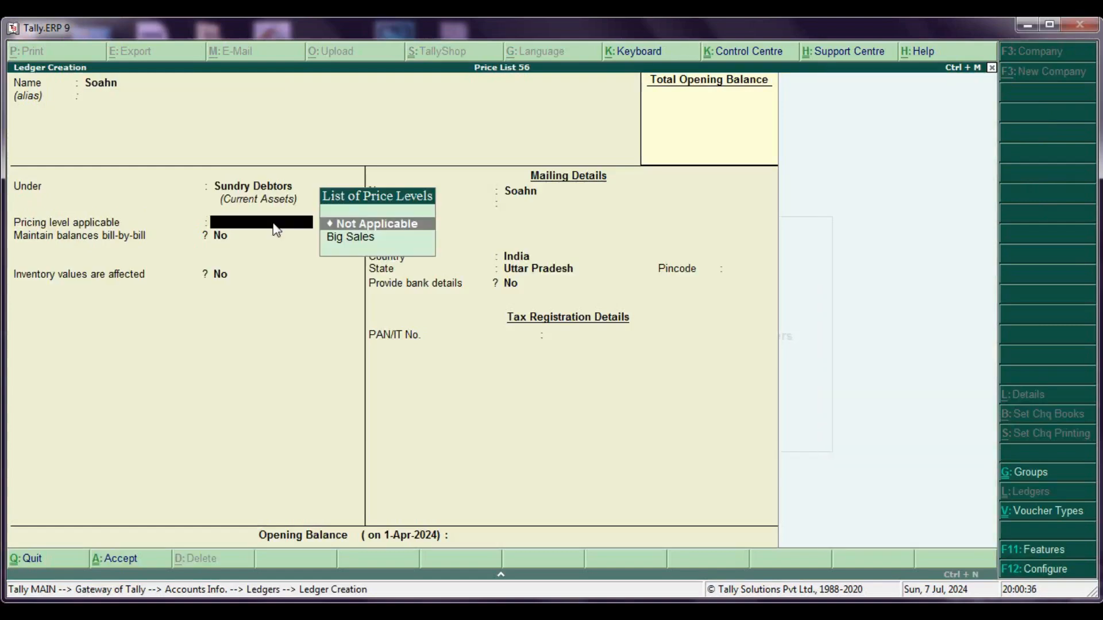
# Assign the Big Sales pricing level to the new customer ledger and save it.
pyautogui.press('Down')
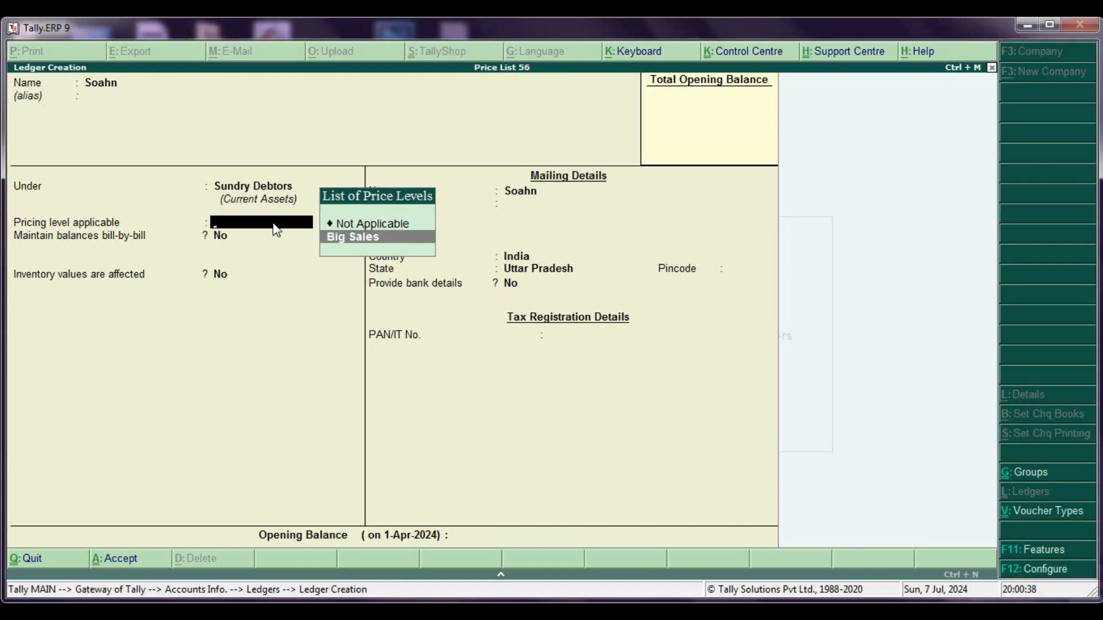
pyautogui.press('Return')
pyautogui.hotkey('ctrl', 'a')
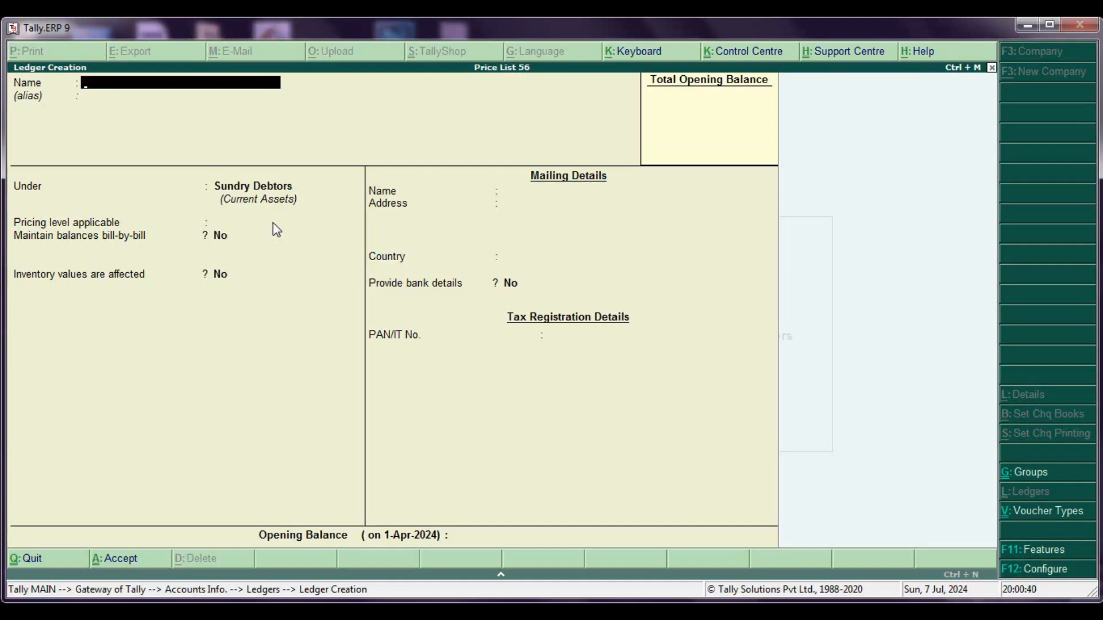
pyautogui.press('Escape')
pyautogui.press('Return')
pyautogui.press('Escape')
pyautogui.press('Escape')
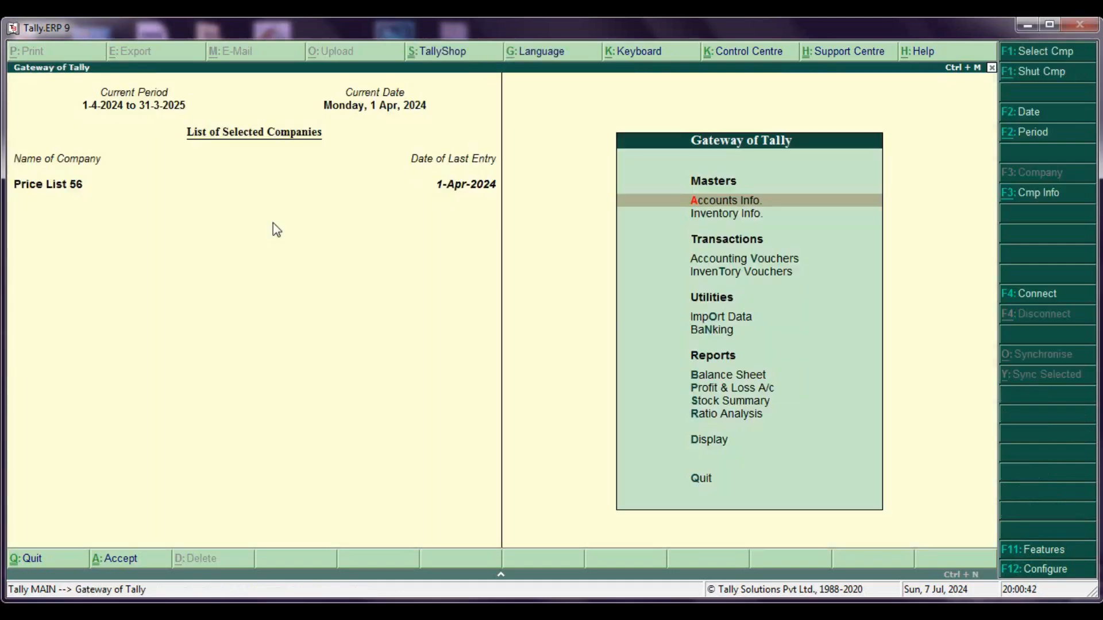
# Open a new sales voucher with the newly created customer as the party account and Sales as the sales ledger.
pyautogui.press('Down')
pyautogui.press('Down')
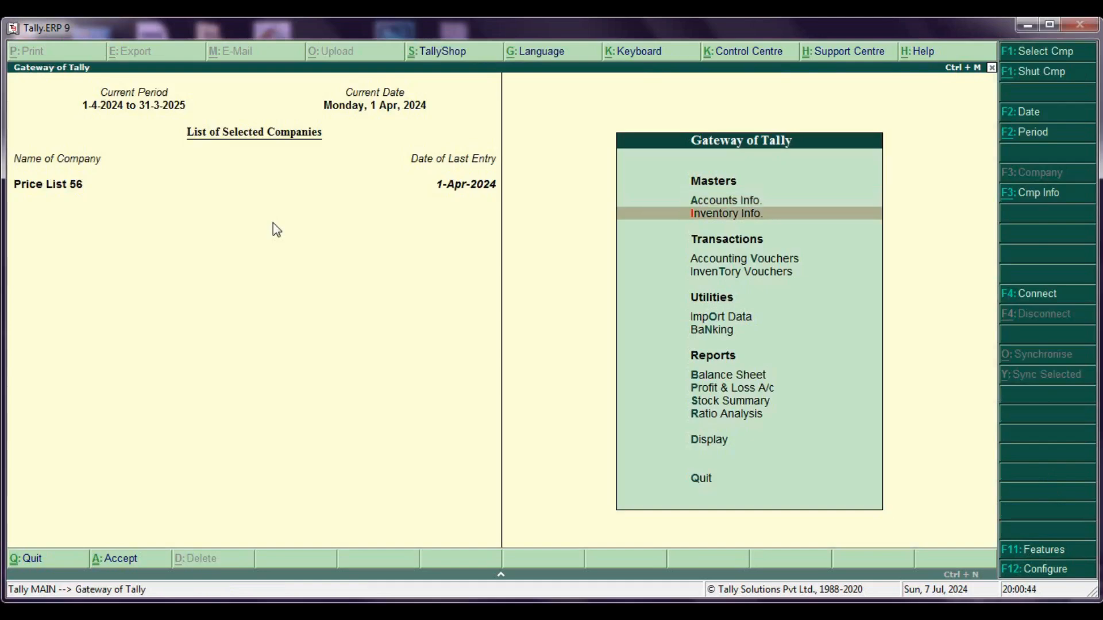
pyautogui.press('Return')
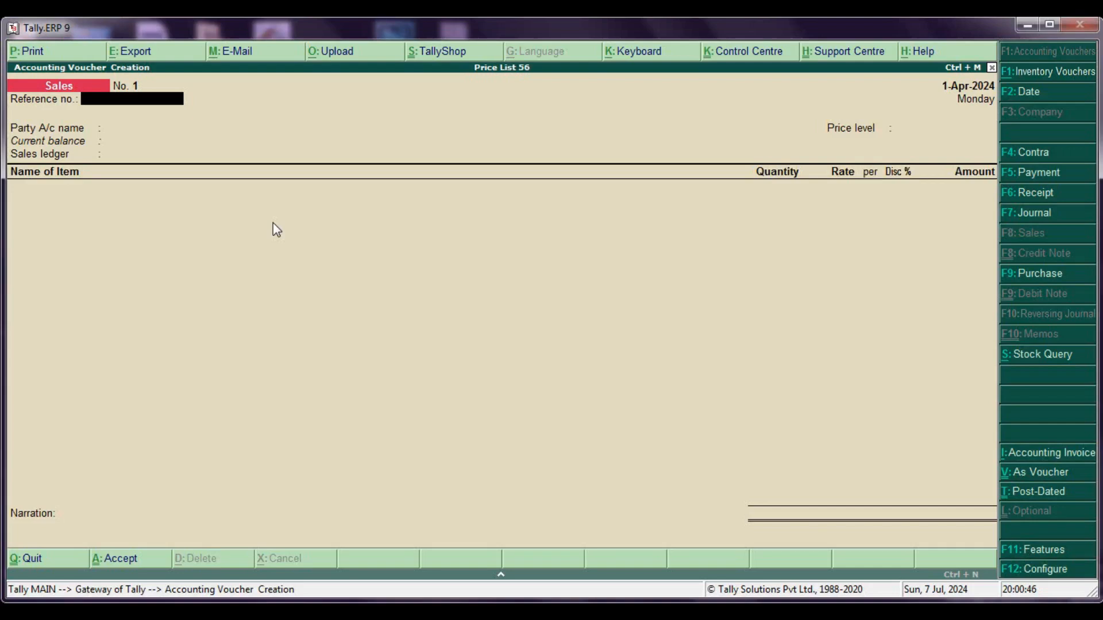
pyautogui.press('Return')
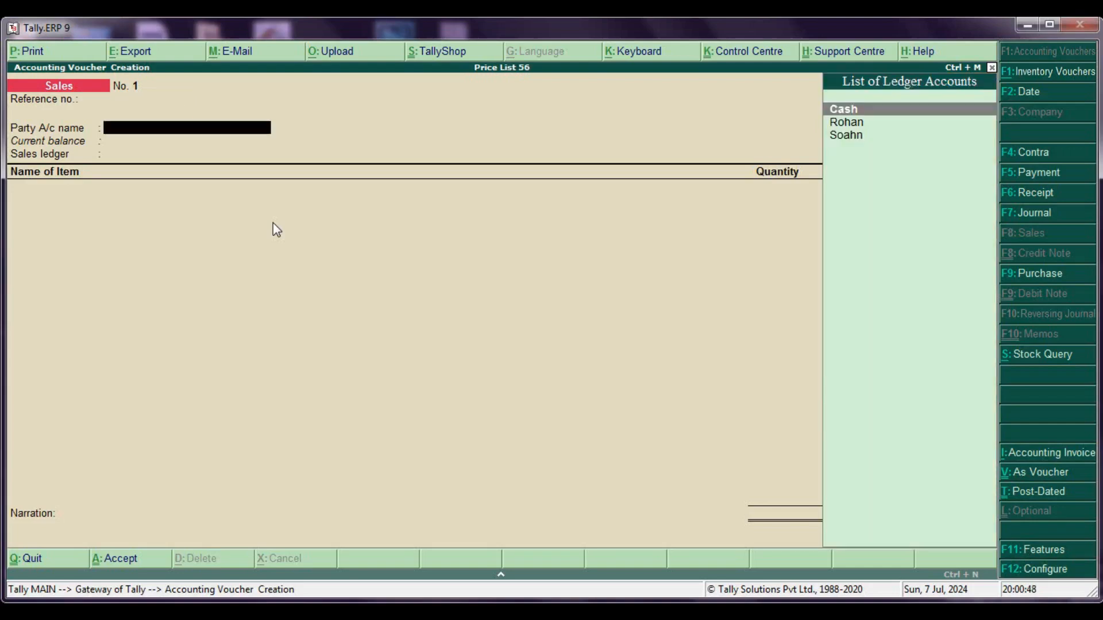
pyautogui.press('Down')
pyautogui.press('Down')
pyautogui.press('Return')
pyautogui.press('Return')
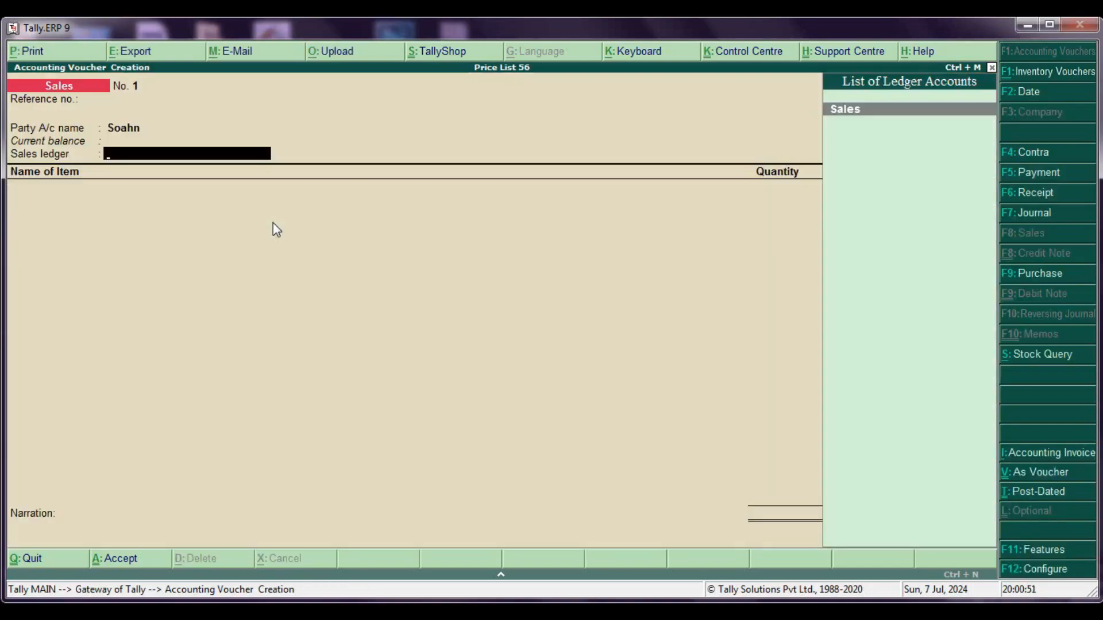
pyautogui.press('Return')
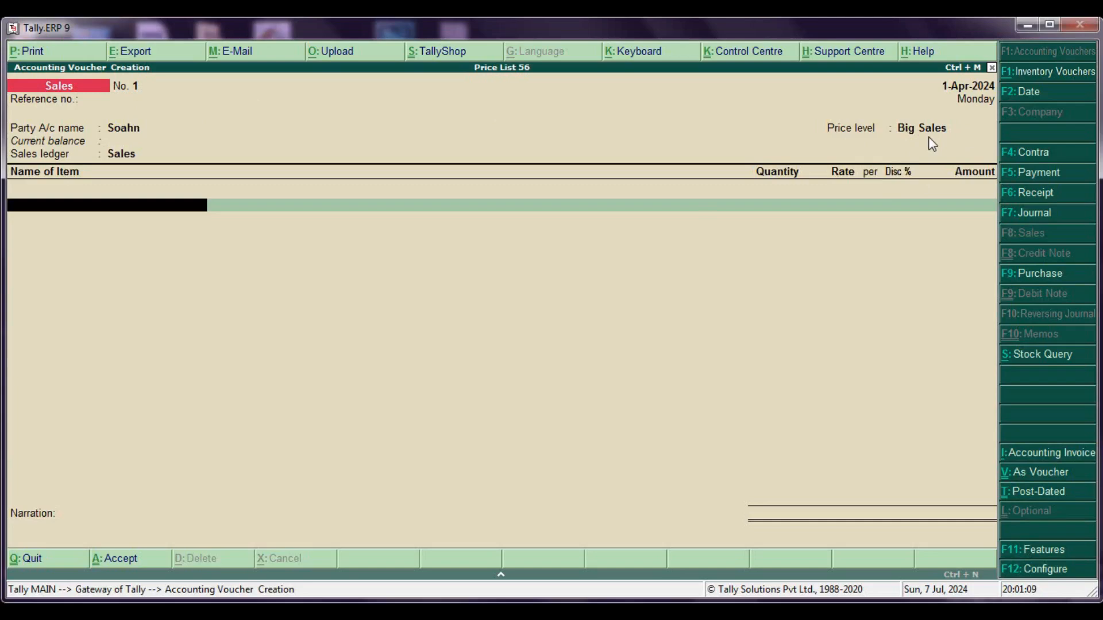
# Add Keyboard to the voucher with a quantity of 6 pc at the Big Sales rate.
pyautogui.write('K')
pyautogui.press('Return')
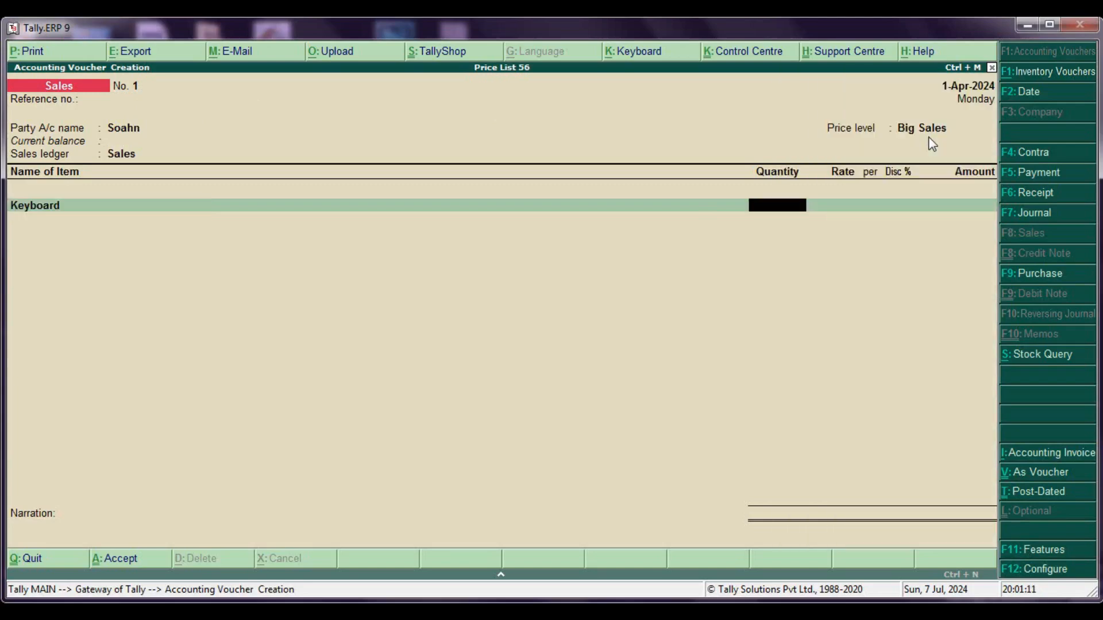
pyautogui.write('6')
pyautogui.press('Return')
pyautogui.press('Return')
pyautogui.press('Return')
pyautogui.press('Return')
pyautogui.press('BackSpace')
pyautogui.press('BackSpace')
pyautogui.press('BackSpace')
pyautogui.press('BackSpace')
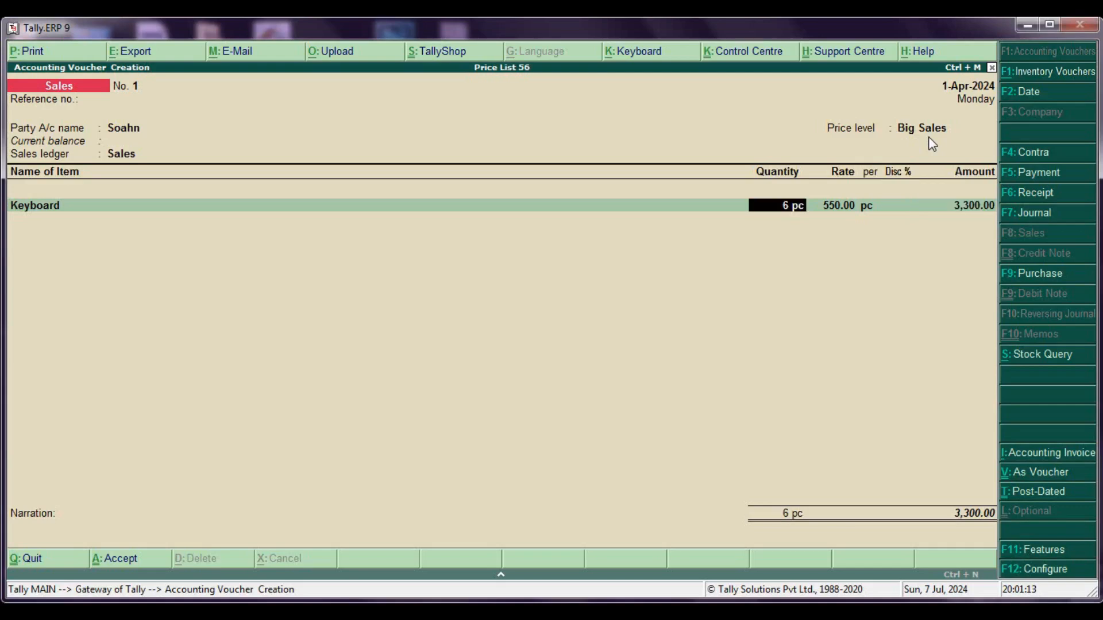
# Set the Keyboard quantity to 9 pc to test the Big Sales rate.
pyautogui.press('BackSpace')
pyautogui.write('9')
pyautogui.press('Return')
pyautogui.press('Return')
pyautogui.press('Return')
pyautogui.press('Return')
pyautogui.press('BackSpace')
pyautogui.press('BackSpace')
pyautogui.press('BackSpace')
pyautogui.press('BackSpace')
# Set the Keyboard quantity to 10 pc to test the Big Sales rate and discount.
pyautogui.write('10')
pyautogui.press('Return')
pyautogui.press('Return')
pyautogui.press('Return')
pyautogui.press('Return')
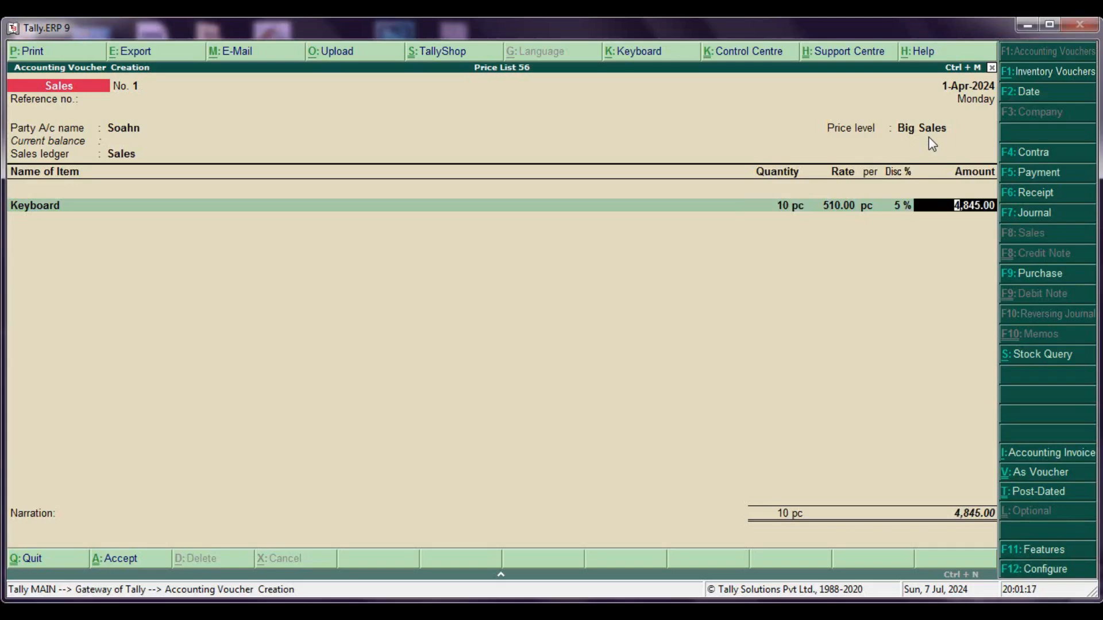
pyautogui.press('BackSpace')
pyautogui.press('BackSpace')
pyautogui.press('BackSpace')
pyautogui.press('BackSpace')
# Set the Keyboard quantity to 60 pc to apply the Big Sales rate and discount for that quantity.
pyautogui.write('60')
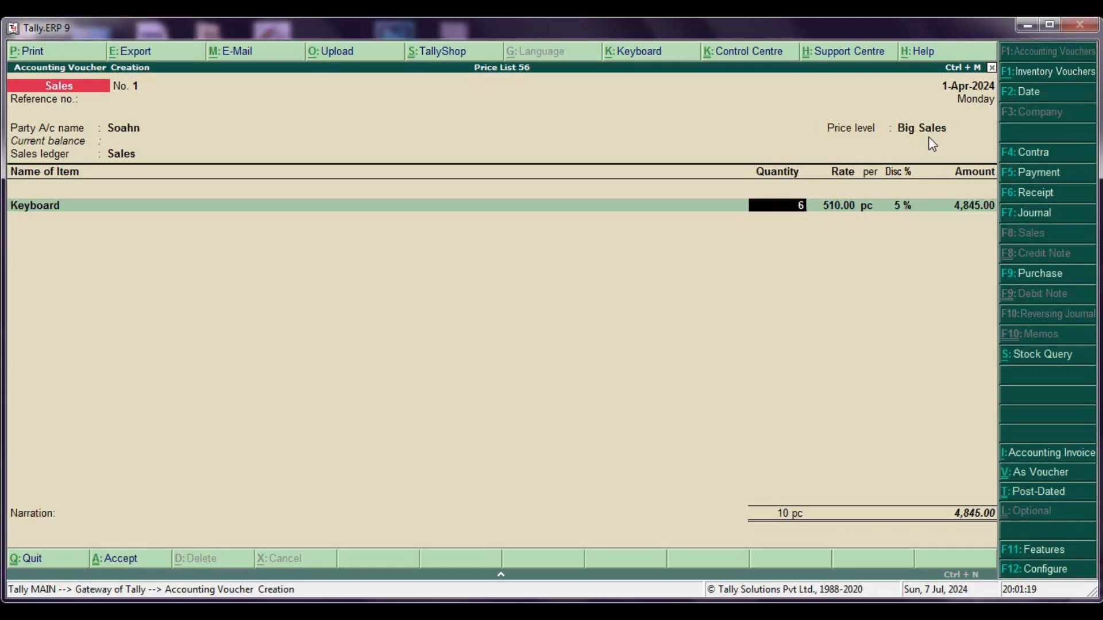
pyautogui.press('Return')
pyautogui.press('Return')
pyautogui.press('Return')
pyautogui.press('Return')
pyautogui.press('BackSpace')
pyautogui.press('BackSpace')
pyautogui.press('BackSpace')
pyautogui.press('BackSpace')
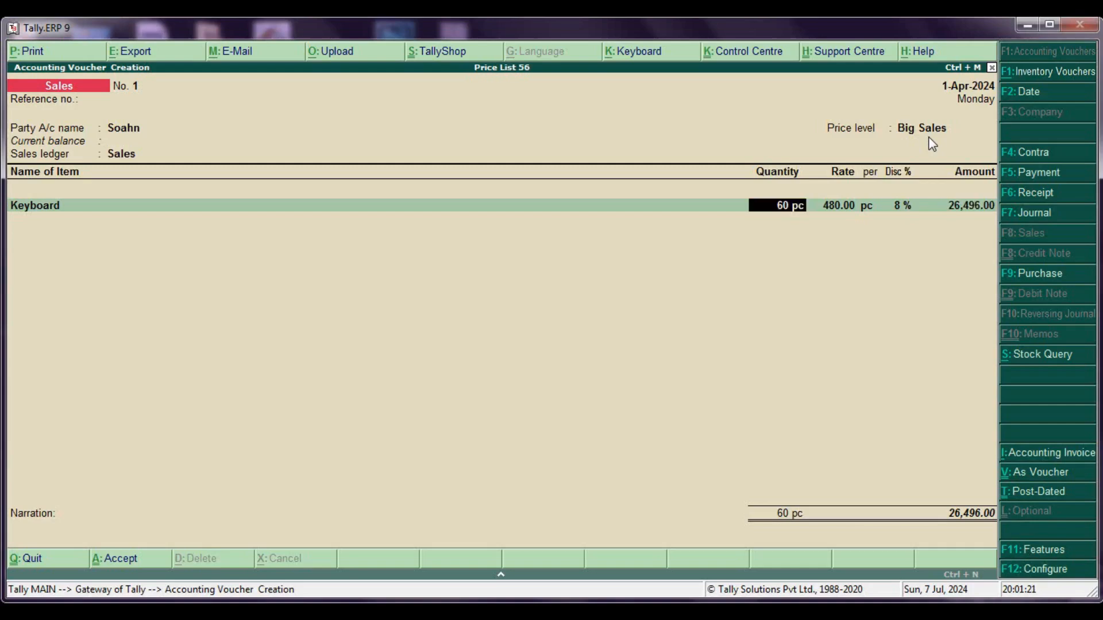
# Complete the Keyboard line and add Mouse to the voucher with a quantity of 7 pc at the Big Sales rate.
pyautogui.press('Return')
pyautogui.press('Return')
pyautogui.press('Return')
pyautogui.press('Return')
pyautogui.press('Return')
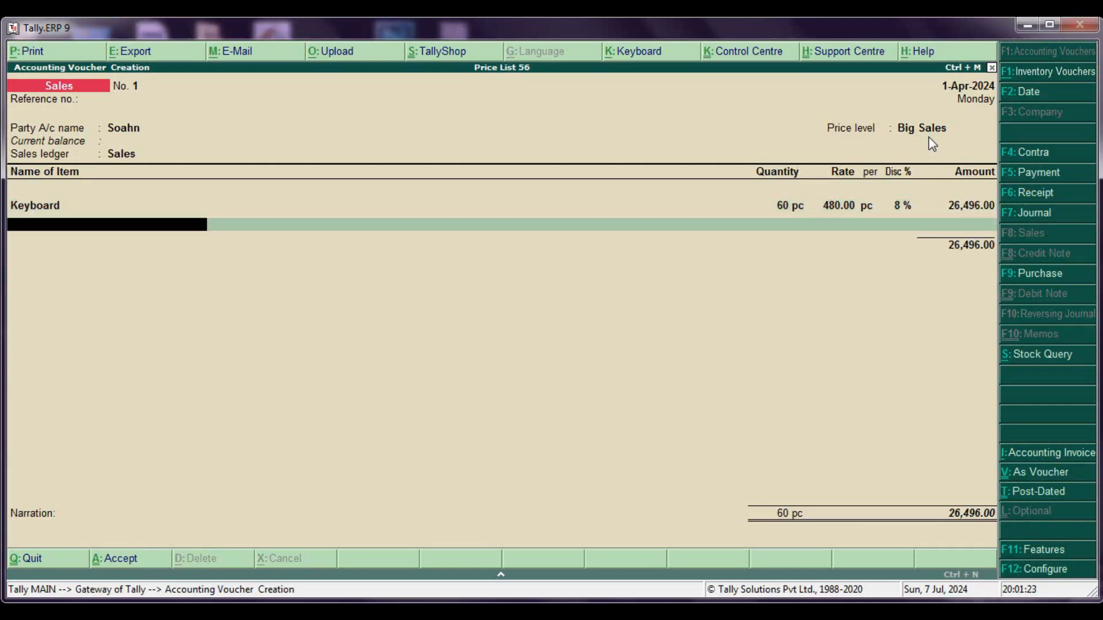
pyautogui.write('m')
pyautogui.press('Return')
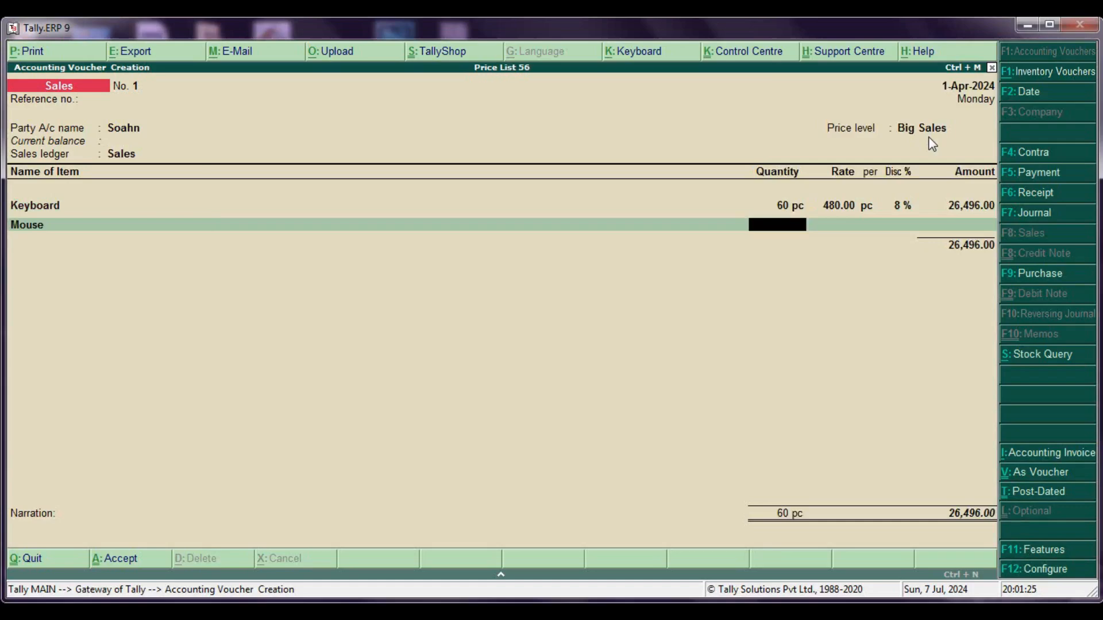
pyautogui.write('7')
pyautogui.press('Return')
pyautogui.press('Return')
pyautogui.press('Return')
pyautogui.press('Return')
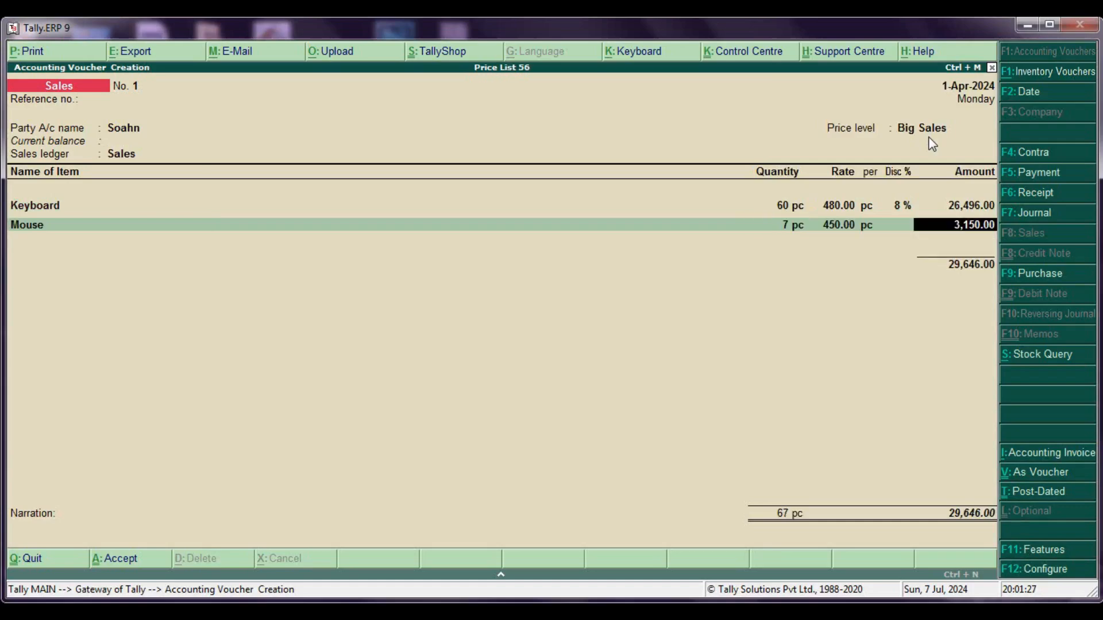
# Set the Mouse quantity to 11 pc to test the Big Sales rate and discount.
pyautogui.press('BackSpace')
pyautogui.press('BackSpace')
pyautogui.press('BackSpace')
pyautogui.press('BackSpace')
pyautogui.press('Return')
pyautogui.write('11')
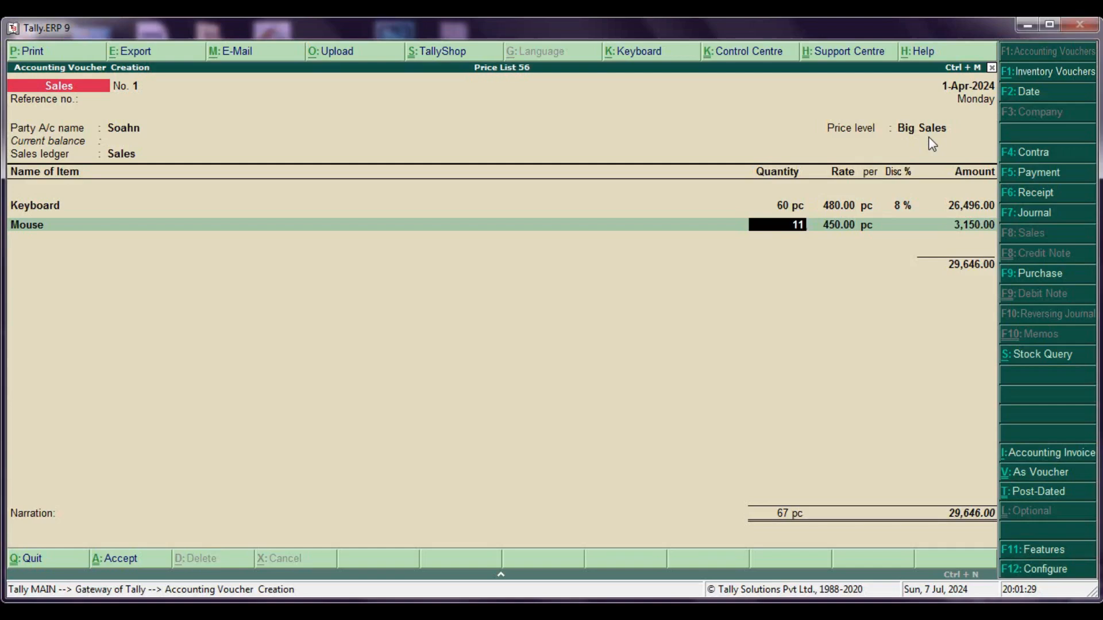
pyautogui.press('Return')
pyautogui.press('Return')
pyautogui.press('Return')
pyautogui.press('Return')
# Set the Mouse quantity to 57 pc to apply the Big Sales rate and discount for that quantity.
pyautogui.press('BackSpace')
pyautogui.press('BackSpace')
pyautogui.press('BackSpace')
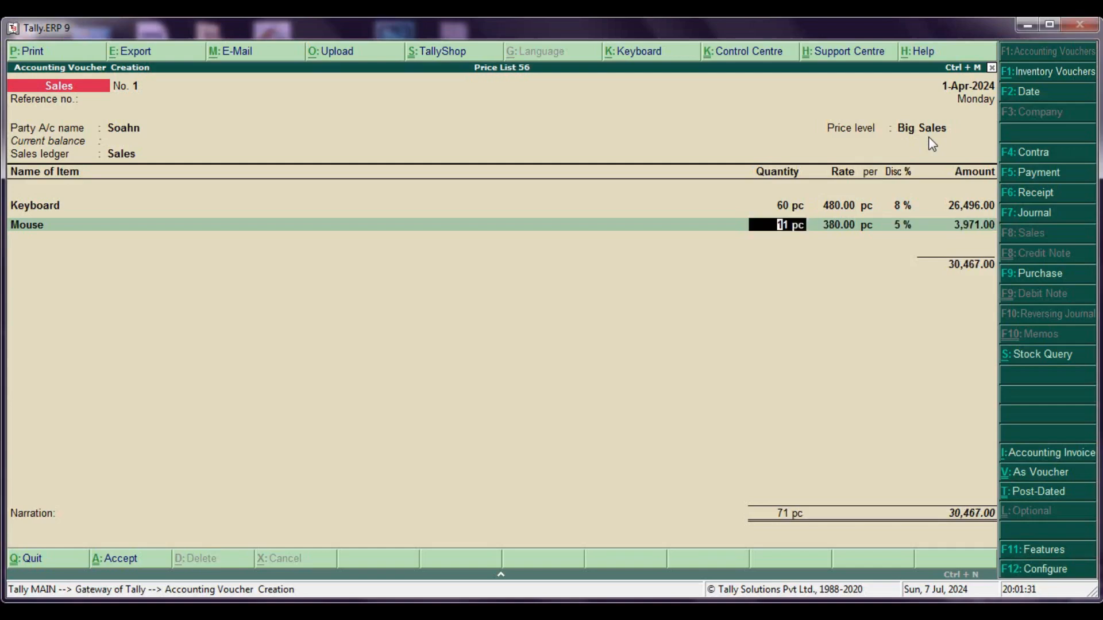
pyautogui.write('57')
pyautogui.press('Return')
pyautogui.press('Return')
pyautogui.press('Return')
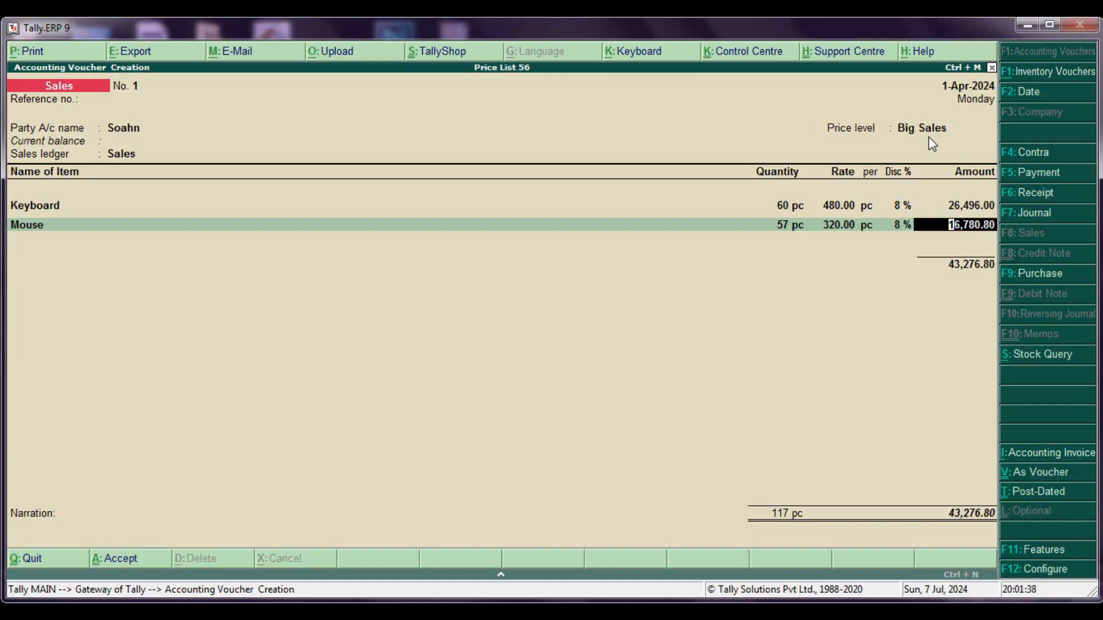
pyautogui.press('BackSpace')
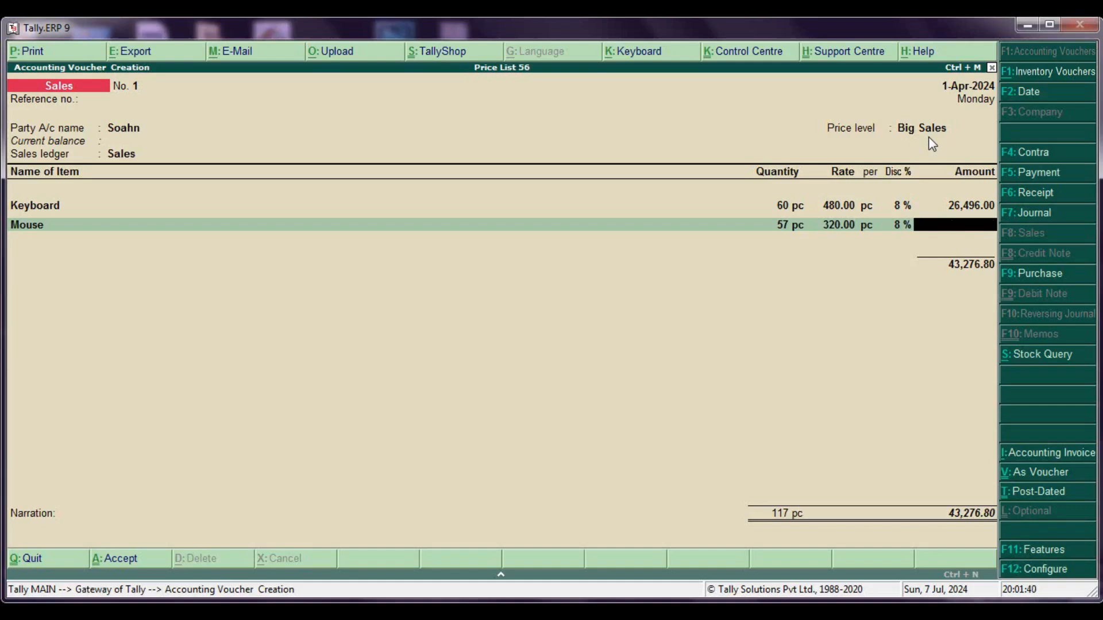